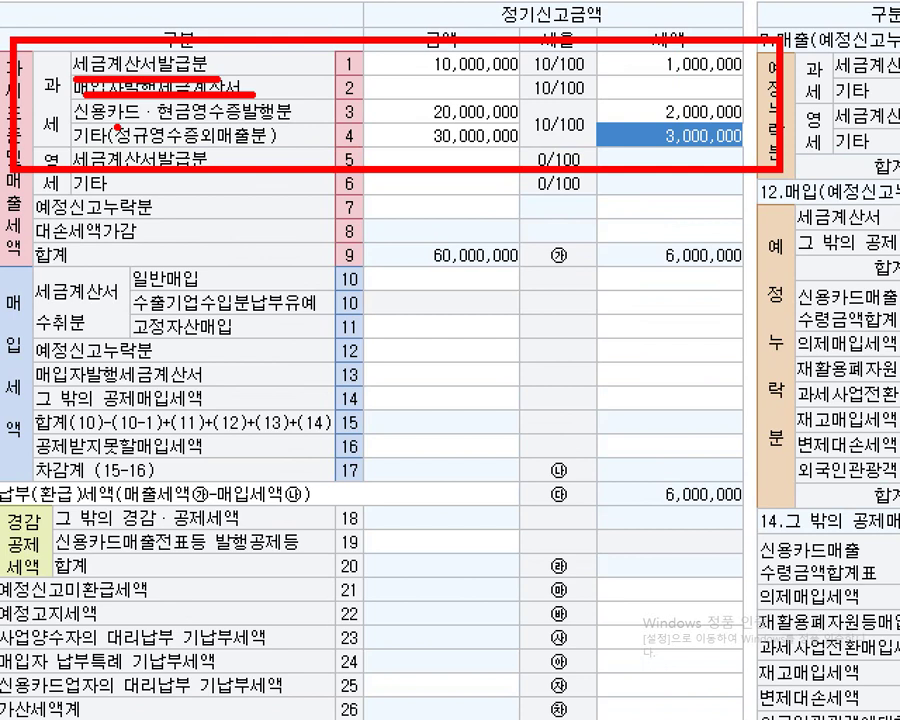
- Underline the 신용카드·현금영수증발행분 row and circle item 4 and its amount on the magnified VAT return
left_click_drag(68, 118, 299, 113)
left_click_drag(356, 116, 336, 118)
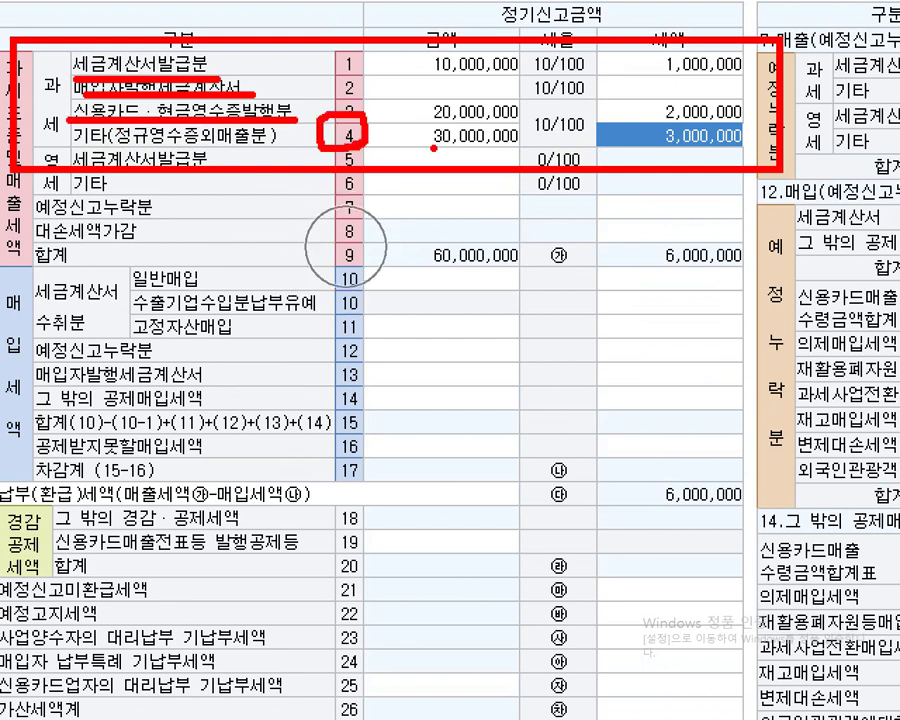
mouse_move(455, 102)
left_mouse_down()
mouse_move(432, 140)
mouse_move(480, 163)
mouse_move(520, 128)
left_mouse_up()
left_click_drag(440, 157, 428, 131)
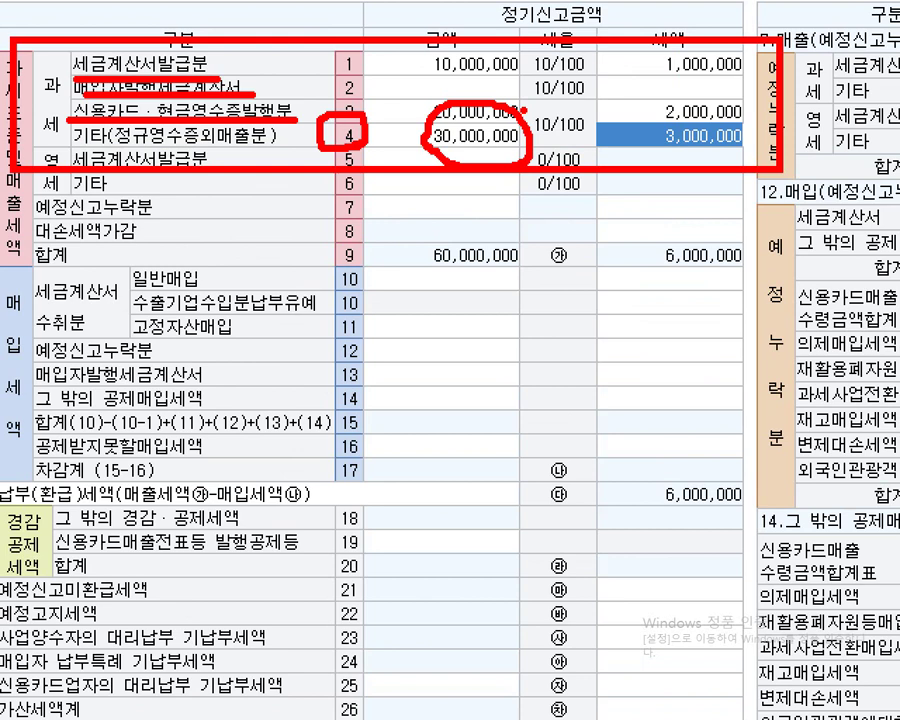
key("Escape")
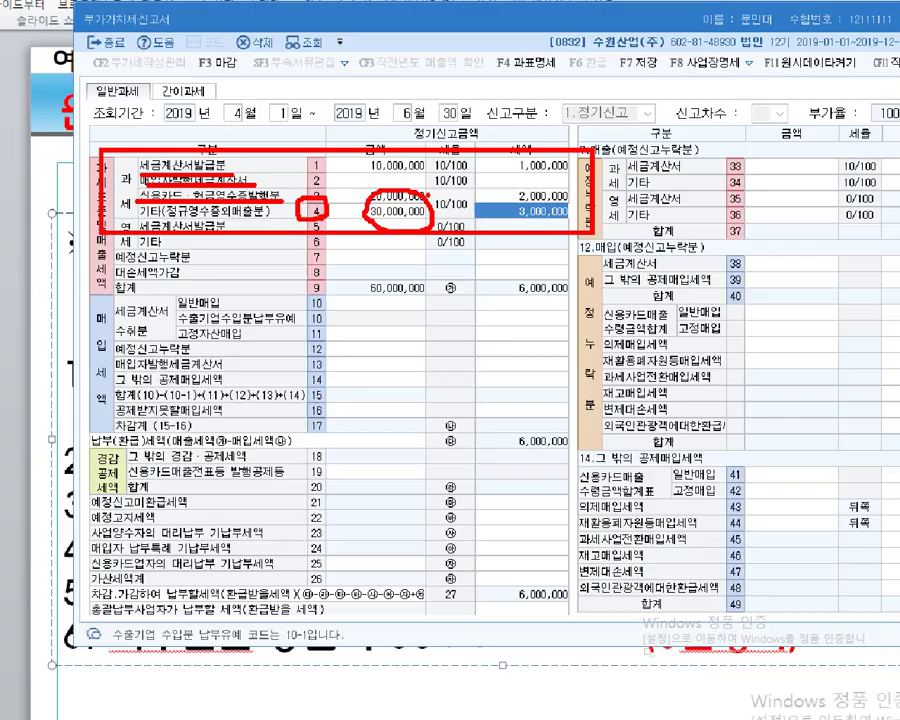
- Set the 기타(정규영수증외매출분) amount in item 4 to 70,000,000 and mark the row with a frame and an arrow
left_click(340, 240)
type("70000000")
key("Return")
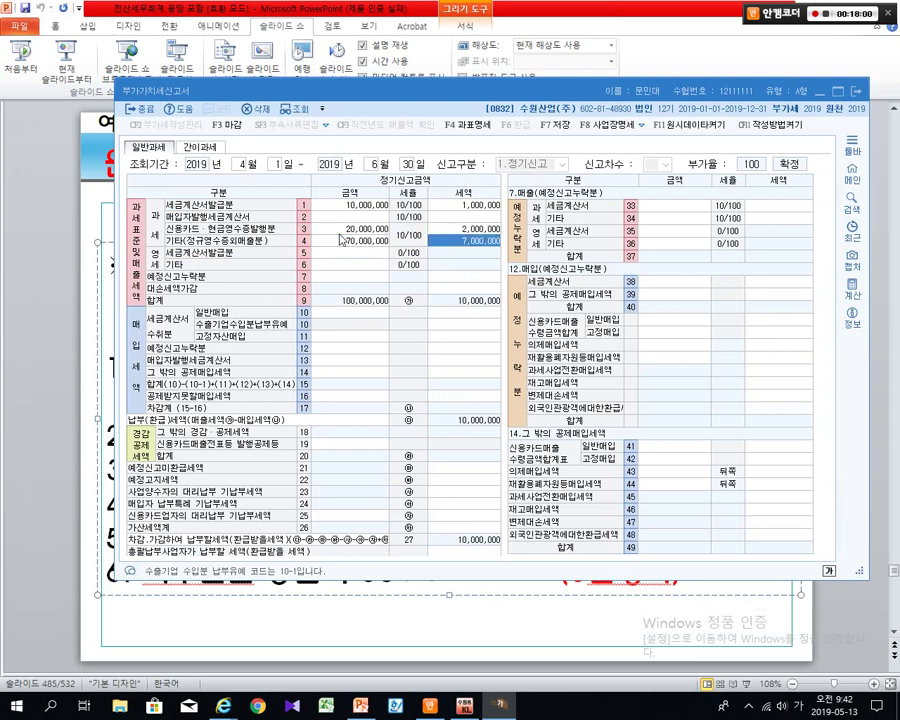
key("ctrl+1")
mouse_move(18, 225)
left_mouse_down()
mouse_move(442, 225)
mouse_move(668, 263)
mouse_move(722, 374)
left_mouse_up()
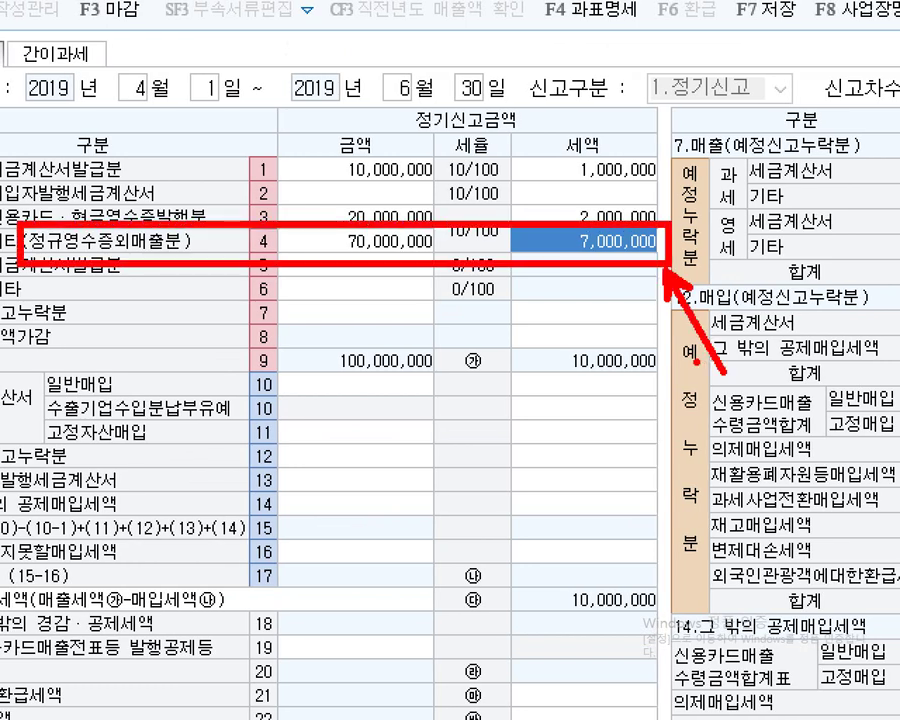
key("Escape")
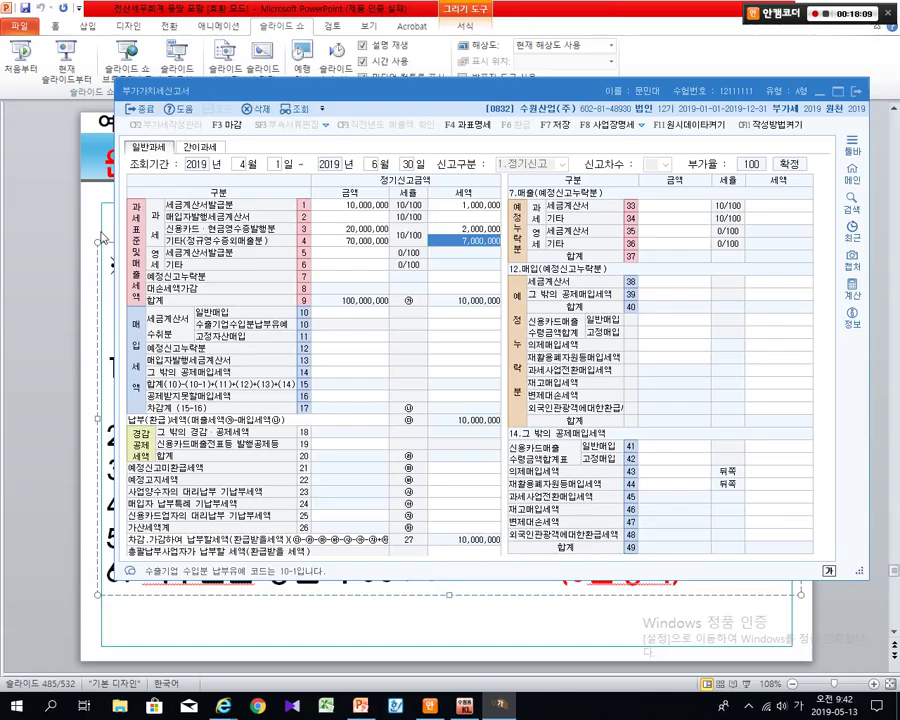
- Switch to the PowerPoint exercise slide and highlight line 5, the zero-rated tax invoice sale
left_click(88, 228)
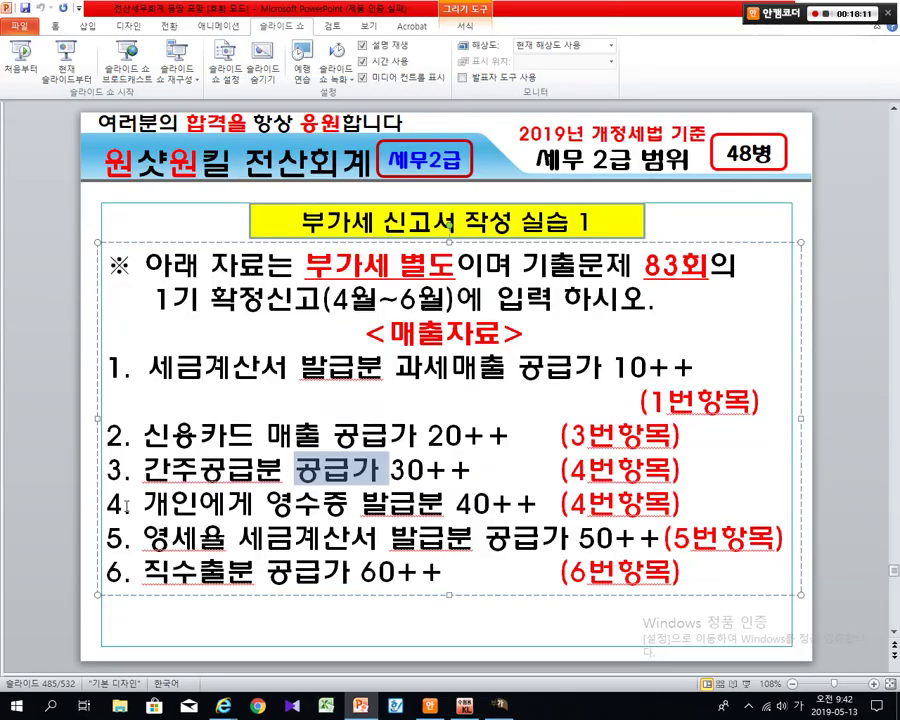
left_click_drag(143, 546, 610, 540)
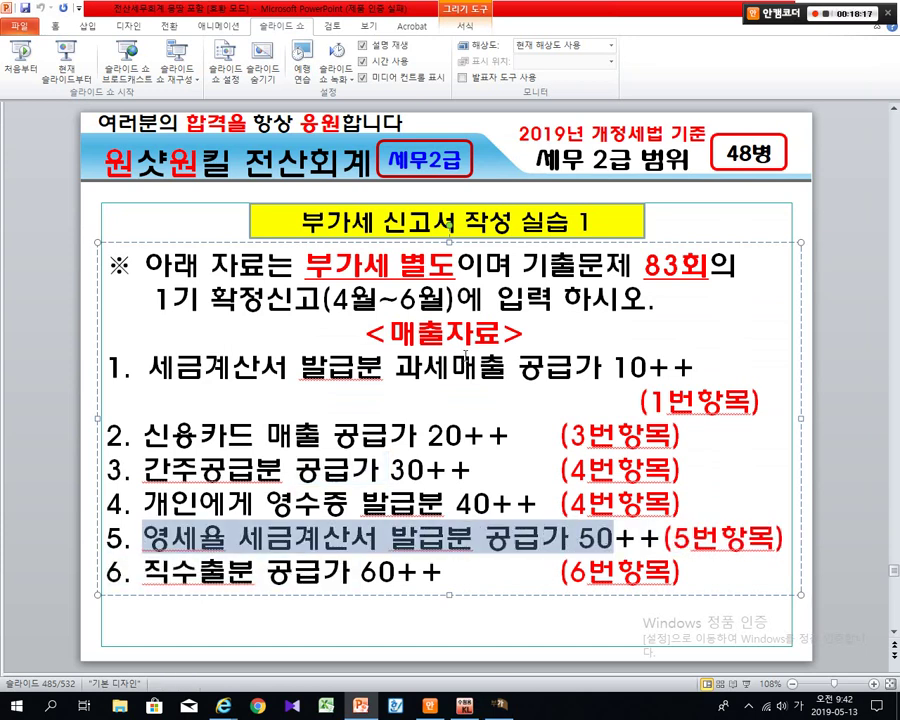
left_click(456, 330)
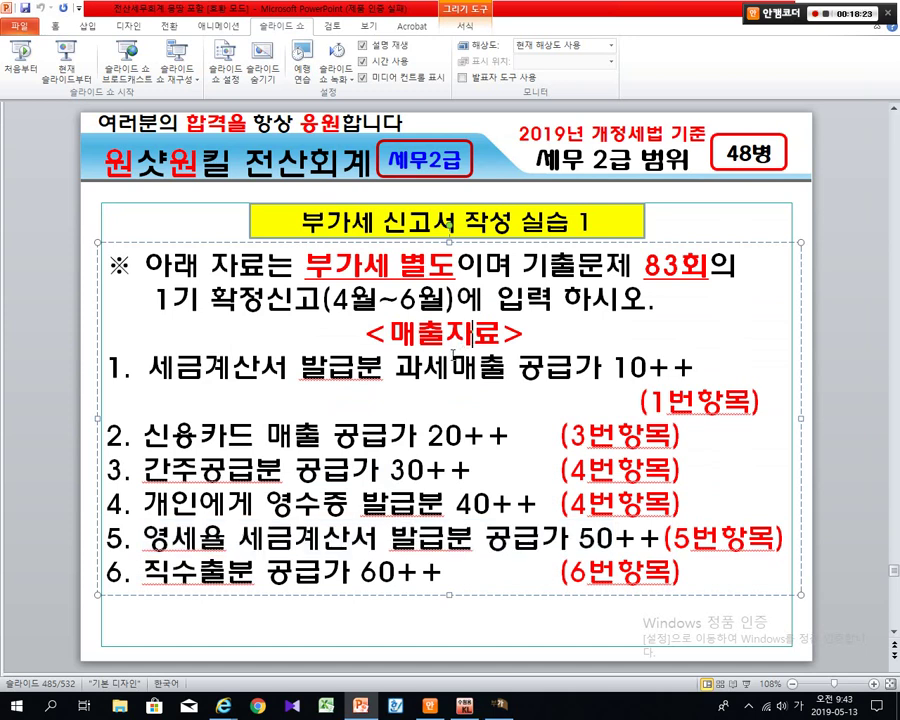
- Switch to the VAT return and mark the zero-rated items 5 and 6 on the magnified sales section
key("alt+Tab")
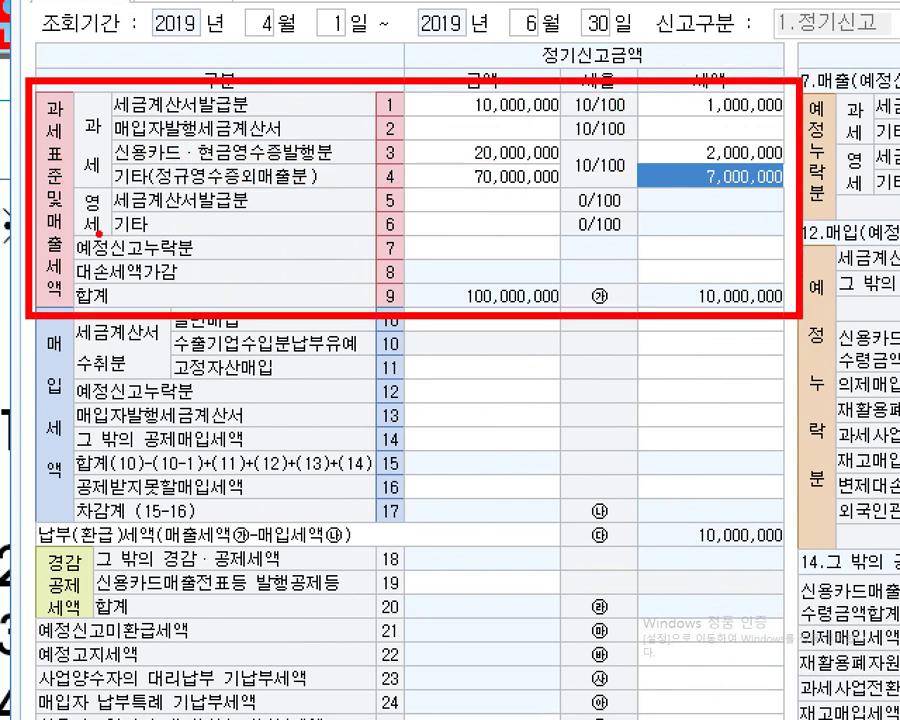
left_click_drag(299, 194, 293, 236)
mouse_move(391, 214)
left_mouse_down()
mouse_move(398, 212)
mouse_move(396, 234)
left_mouse_up()
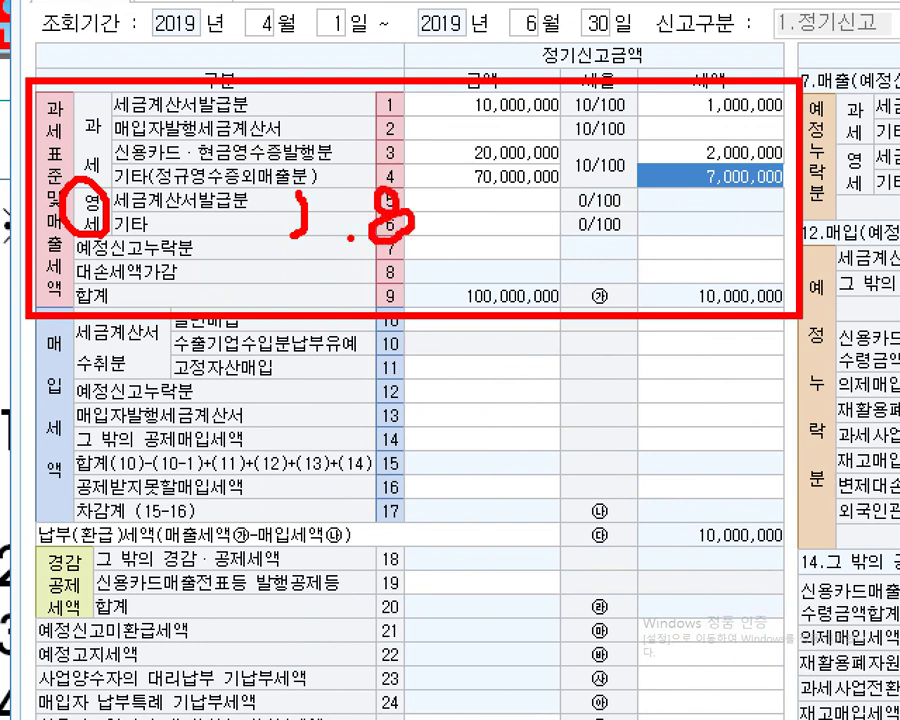
left_click_drag(100, 212, 570, 208)
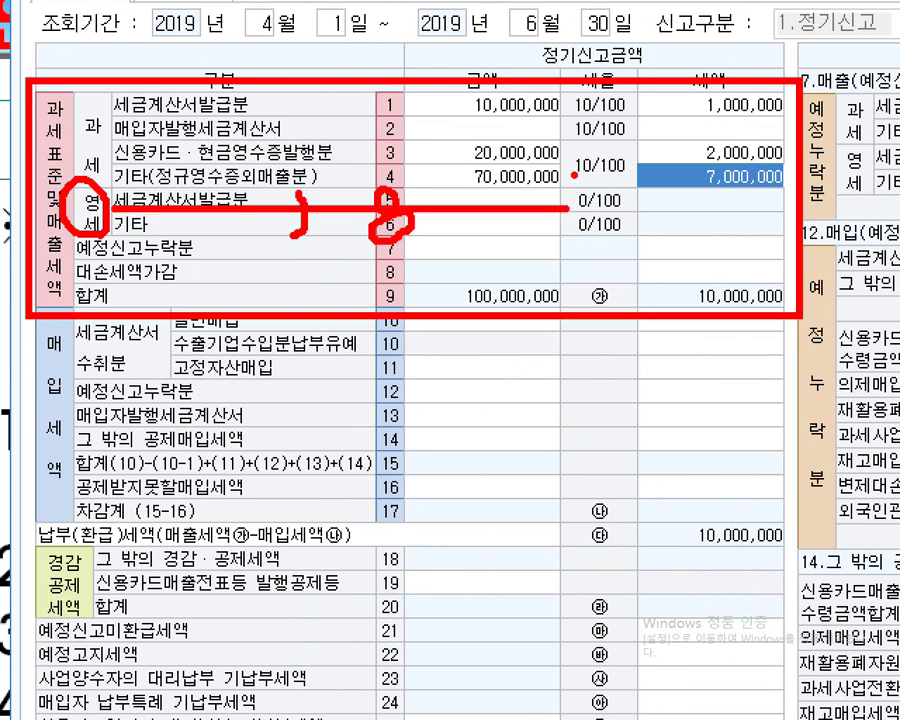
mouse_move(570, 156)
left_mouse_down()
mouse_move(574, 184)
mouse_move(592, 152)
left_mouse_up()
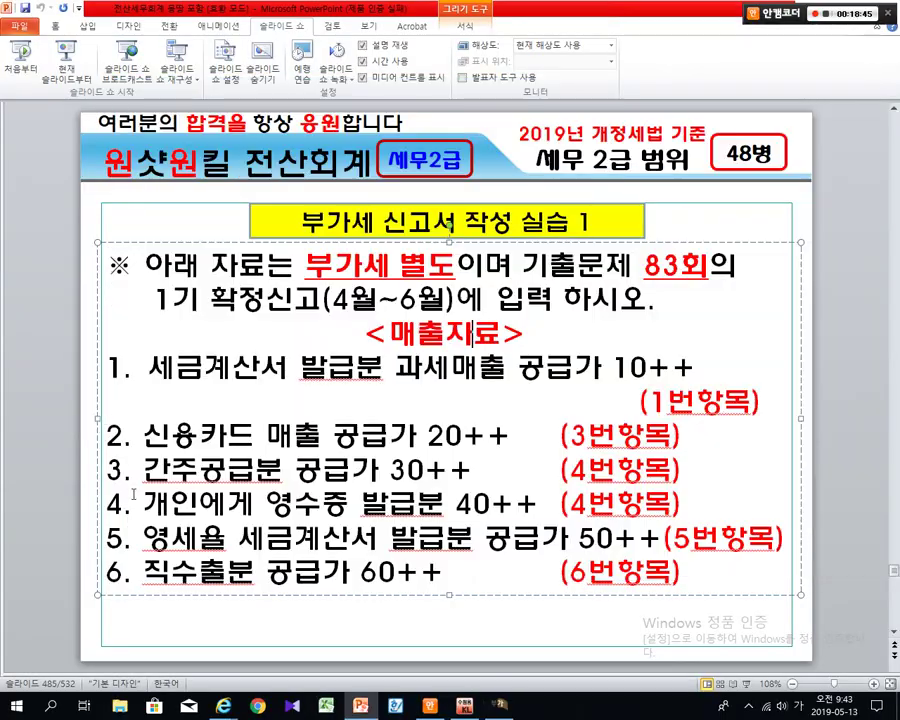
- Set the zero-rated 세금계산서발급분 amount in item 5 of the VAT return to 50,000,000
key("alt+Tab")
left_click(351, 254)
type("50000000")
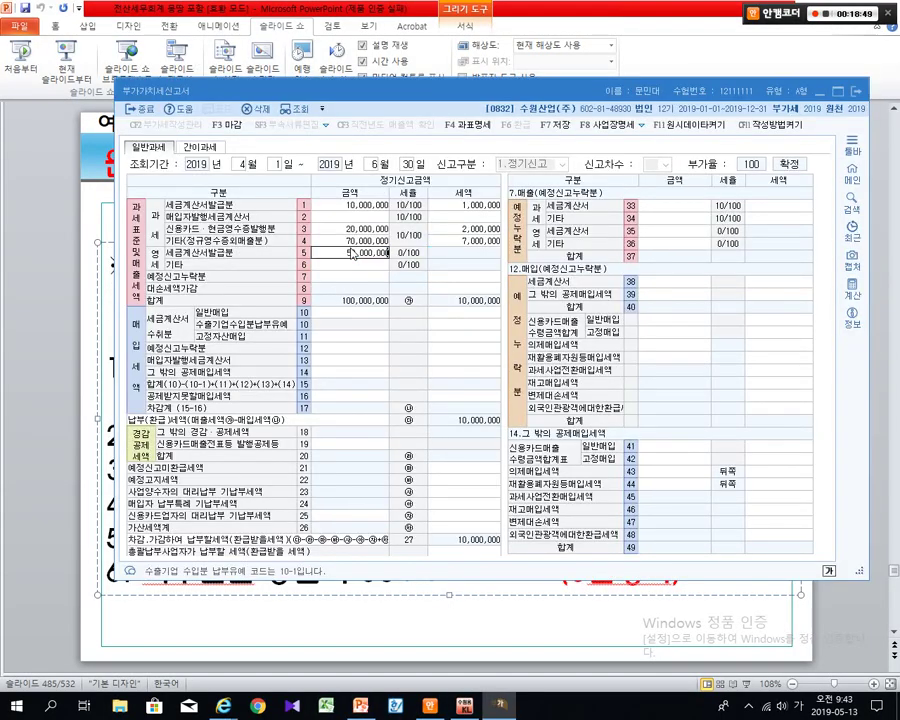
key("Return")
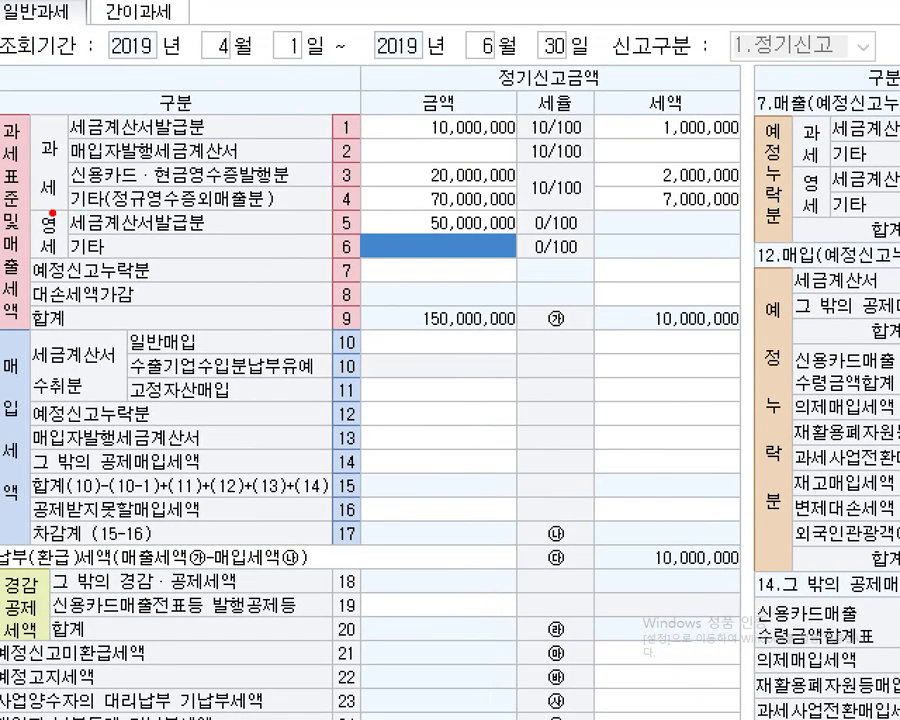
- Frame the item 5 amount and its tax cell, and mark the tax column on the magnified return
mouse_move(28, 206)
left_mouse_down()
mouse_move(302, 210)
mouse_move(528, 236)
left_mouse_up()
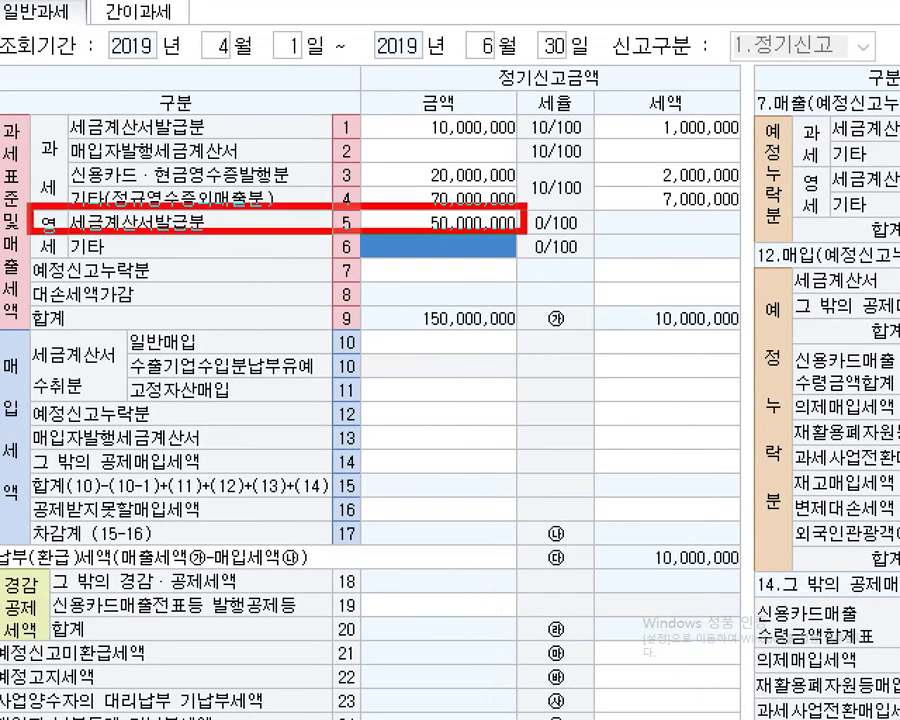
mouse_move(578, 203)
left_mouse_down()
mouse_move(643, 202)
mouse_move(752, 227)
mouse_move(752, 238)
left_mouse_up()
left_click_drag(622, 189, 650, 185)
mouse_move(731, 208)
left_mouse_down()
mouse_move(677, 225)
mouse_move(676, 105)
mouse_move(718, 98)
mouse_move(741, 213)
left_mouse_up()
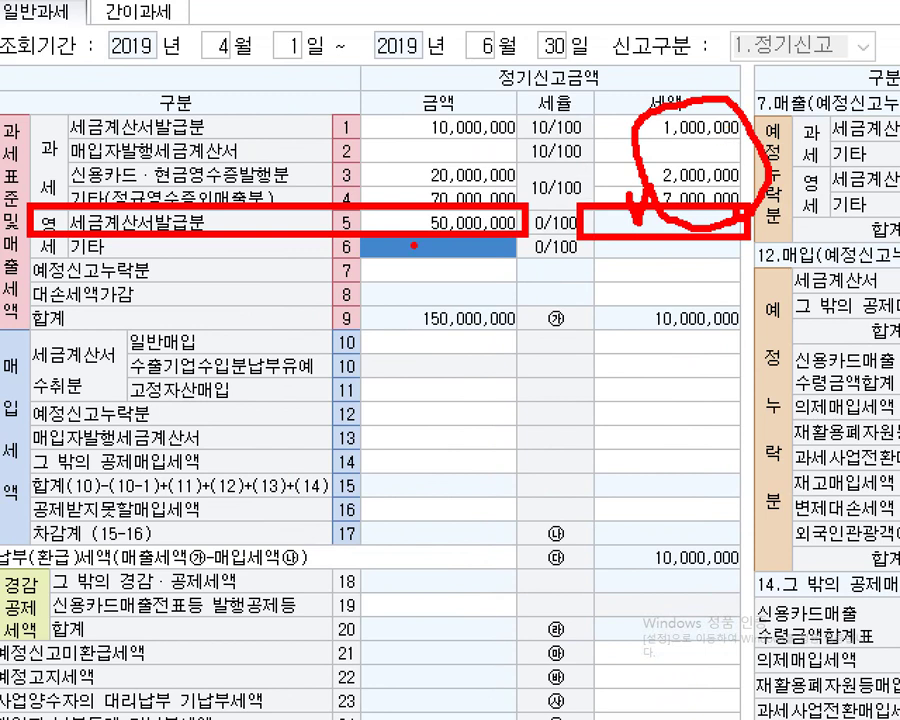
key("Escape")
- Switch to the PowerPoint exercise slide and highlight line 6, the direct export sale
left_click(78, 399)
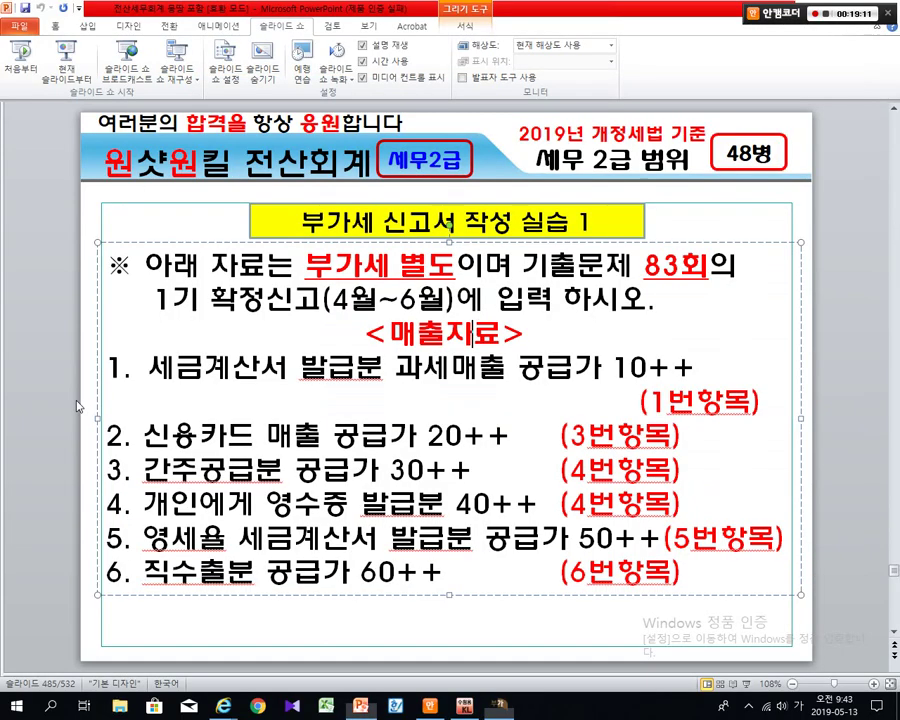
left_click_drag(144, 571, 215, 582)
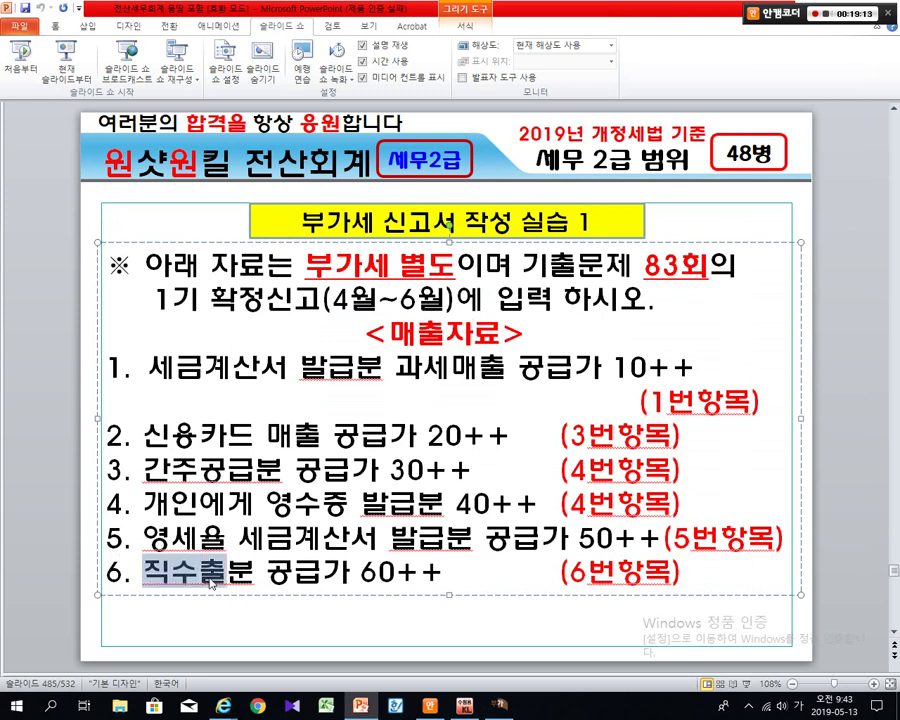
left_click(233, 612)
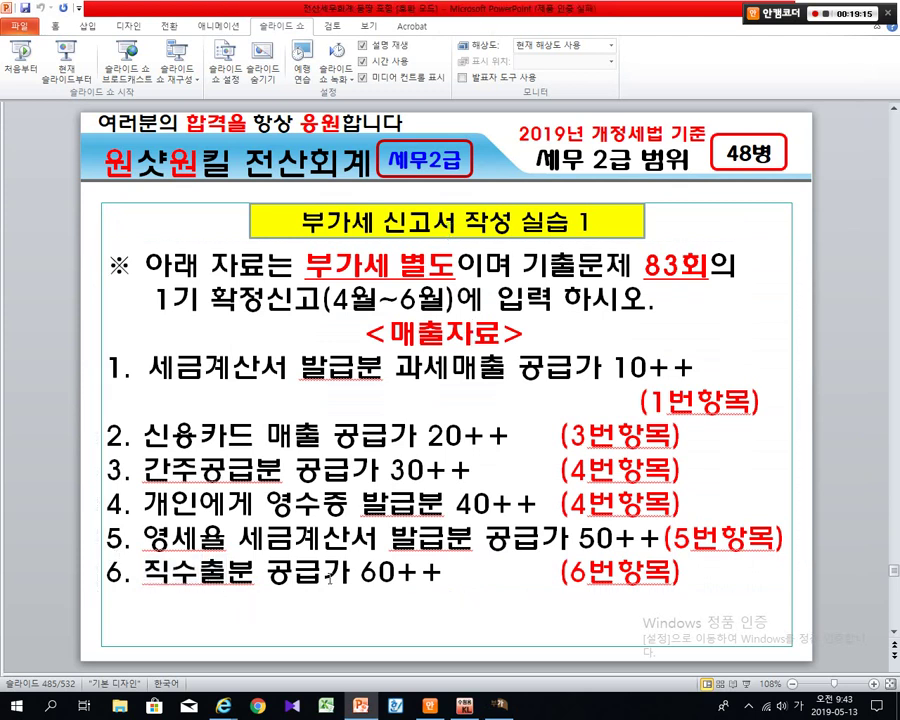
- Switch to the VAT return and mark the zero-rated 기타 row, item 6, on the magnified sales section
key("alt+Tab")
key("ctrl+1")
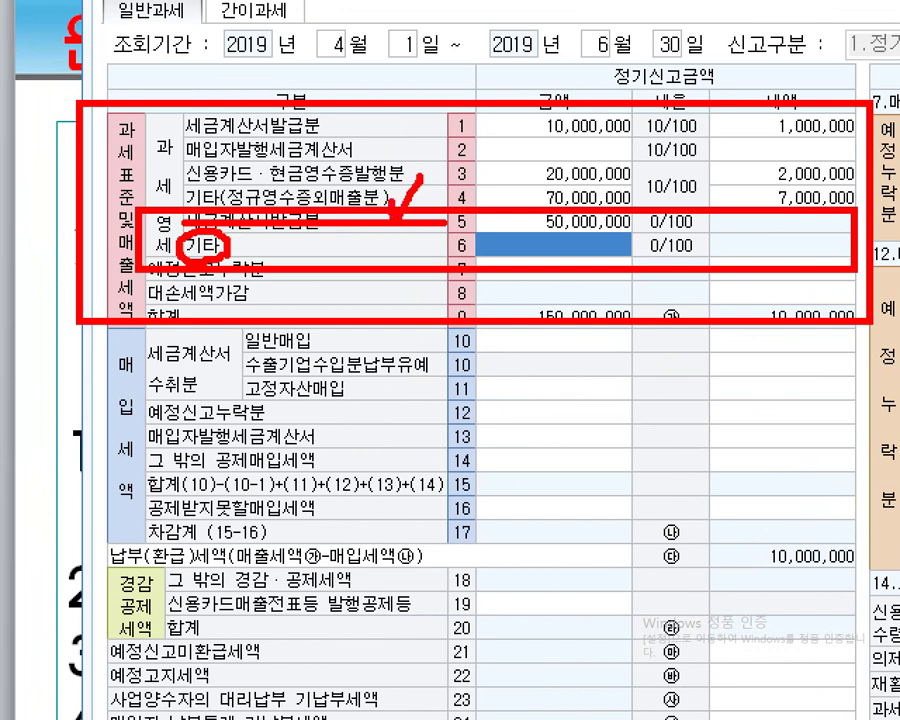
mouse_move(470, 231)
left_mouse_down()
mouse_move(434, 214)
mouse_move(454, 214)
left_mouse_up()
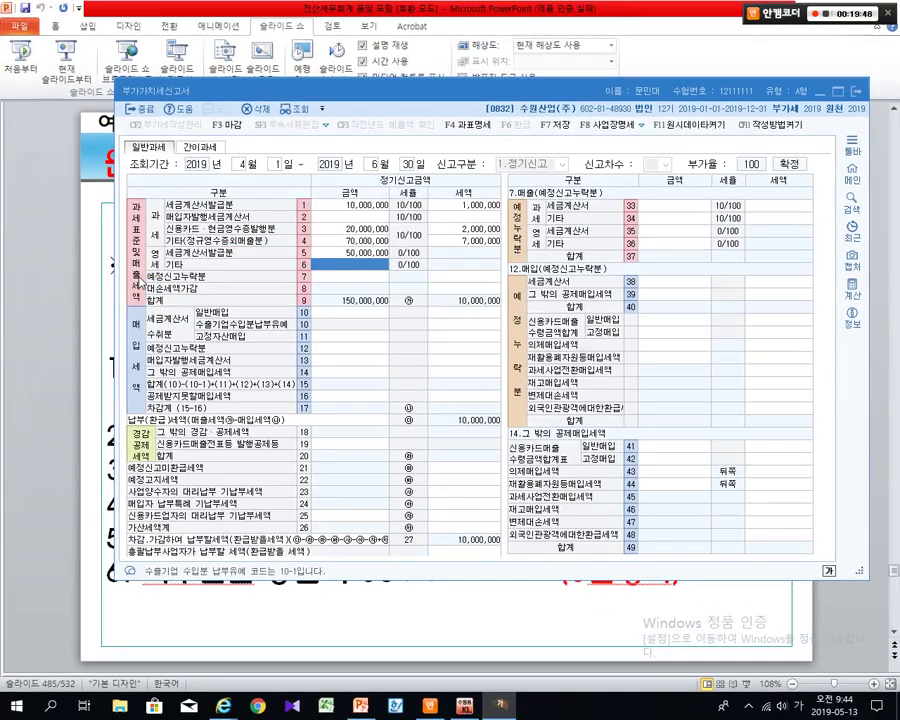
- Recheck the exercise slide and set the zero-rated 기타 amount in item 6 of the VAT return to 60,000,000
key("alt+Tab")
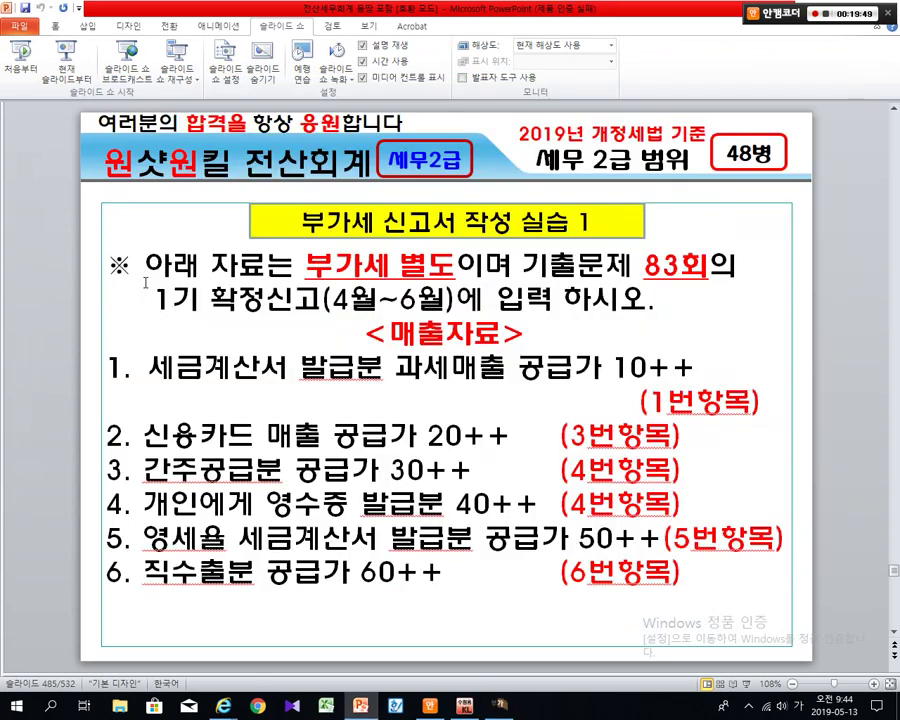
key("alt+Tab")
type("60000000")
key("Return")
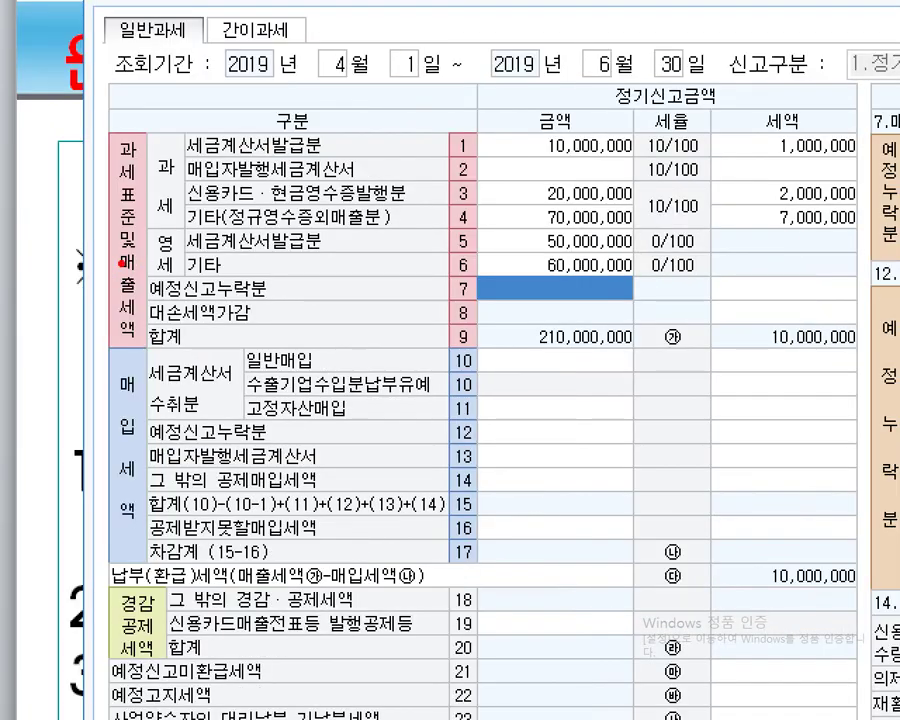
- Frame the zero-rated 기타 row, item 6, on the magnified VAT return
mouse_move(127, 264)
left_mouse_down()
mouse_move(240, 316)
mouse_move(604, 317)
left_mouse_up()
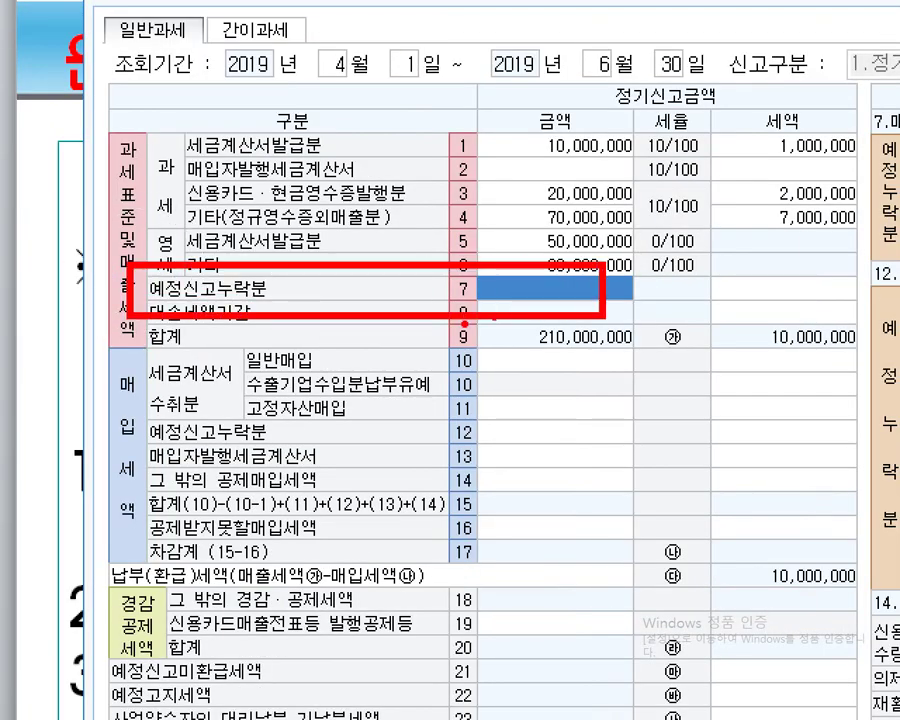
key("Escape")
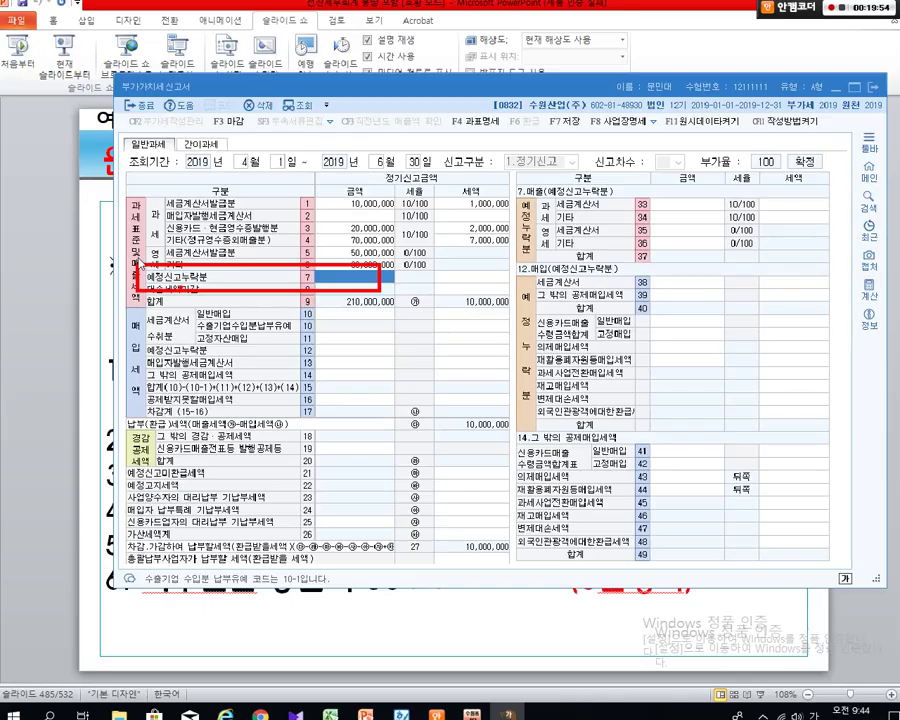
key("ctrl+1")
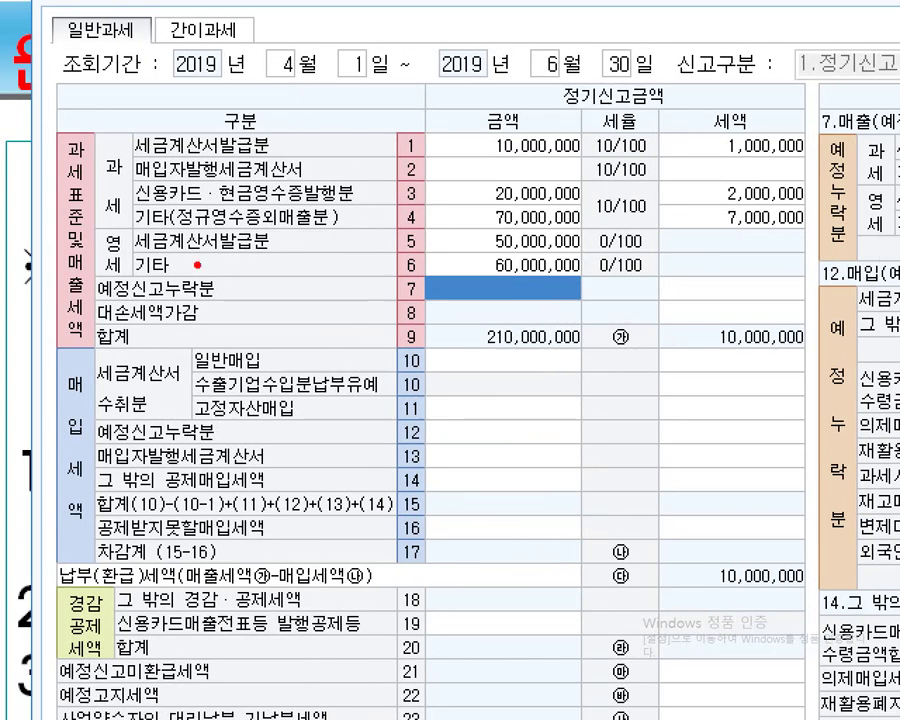
mouse_move(92, 246)
left_mouse_down()
mouse_move(432, 275)
mouse_move(598, 275)
mouse_move(610, 286)
left_mouse_up()
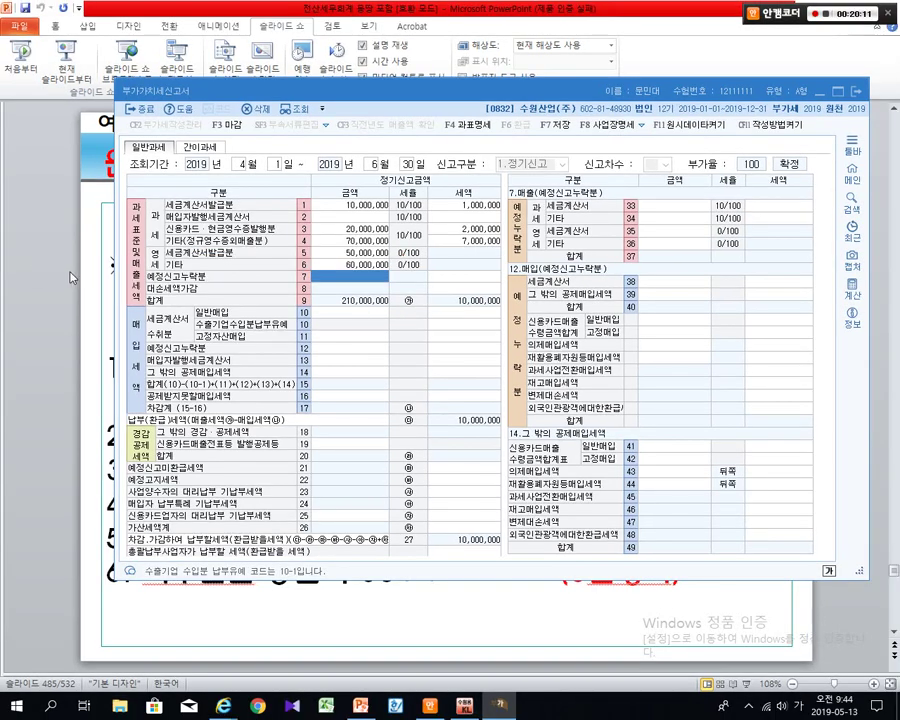
- Switch to the PowerPoint exercise slide and mark the item numbers noted beside sales lines 1 to 4
left_click(75, 278)
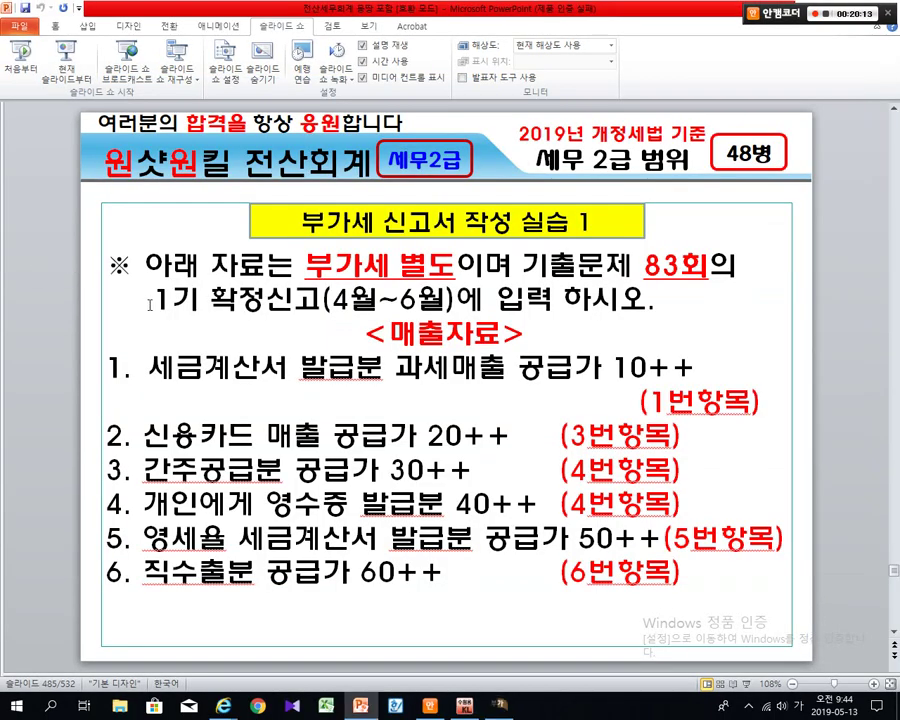
mouse_move(722, 405)
left_mouse_down()
mouse_move(704, 410)
mouse_move(738, 416)
left_mouse_up()
mouse_move(559, 408)
left_mouse_down()
mouse_move(688, 495)
mouse_move(691, 510)
left_mouse_up()
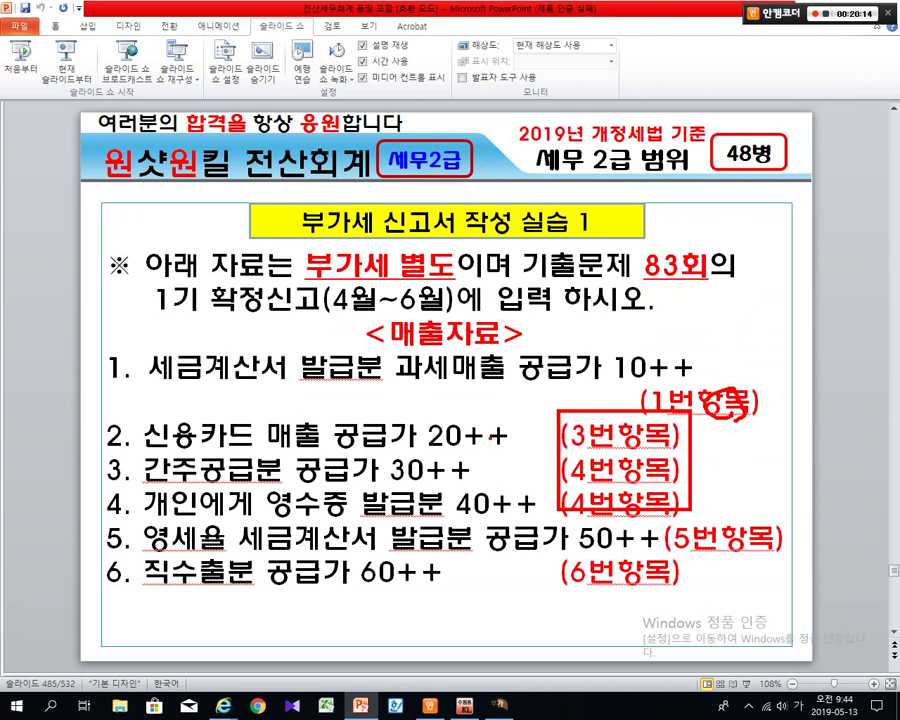
left_click_drag(558, 437, 517, 437)
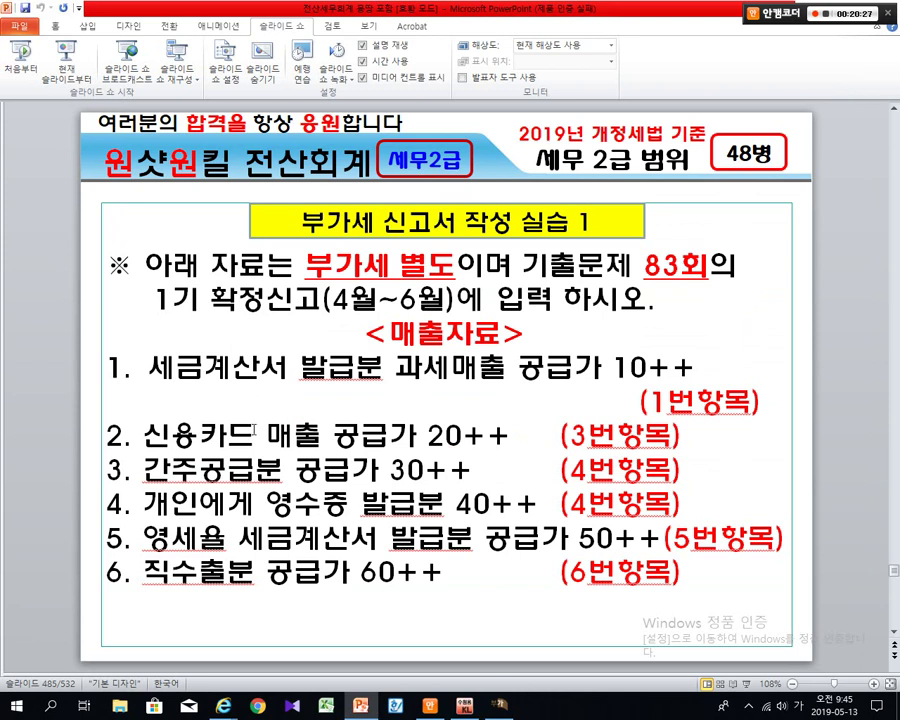
- Highlight credit-card sales line 2 on the slide, switch to the VAT return and mark the taxable 신용카드·현금영수증발행분 row, item 3
left_click(254, 436)
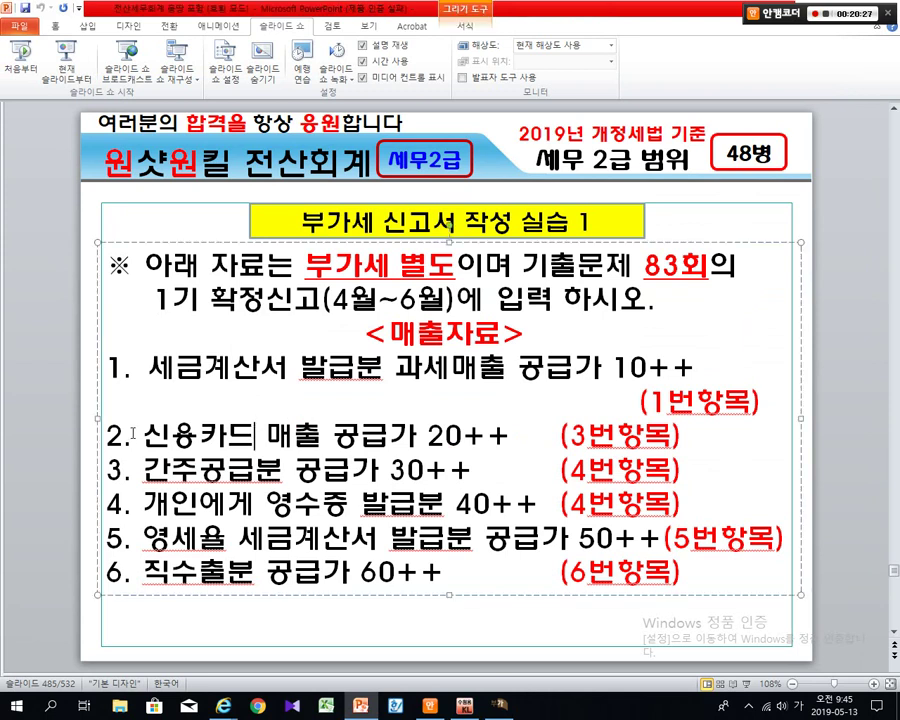
left_click_drag(118, 436, 398, 437)
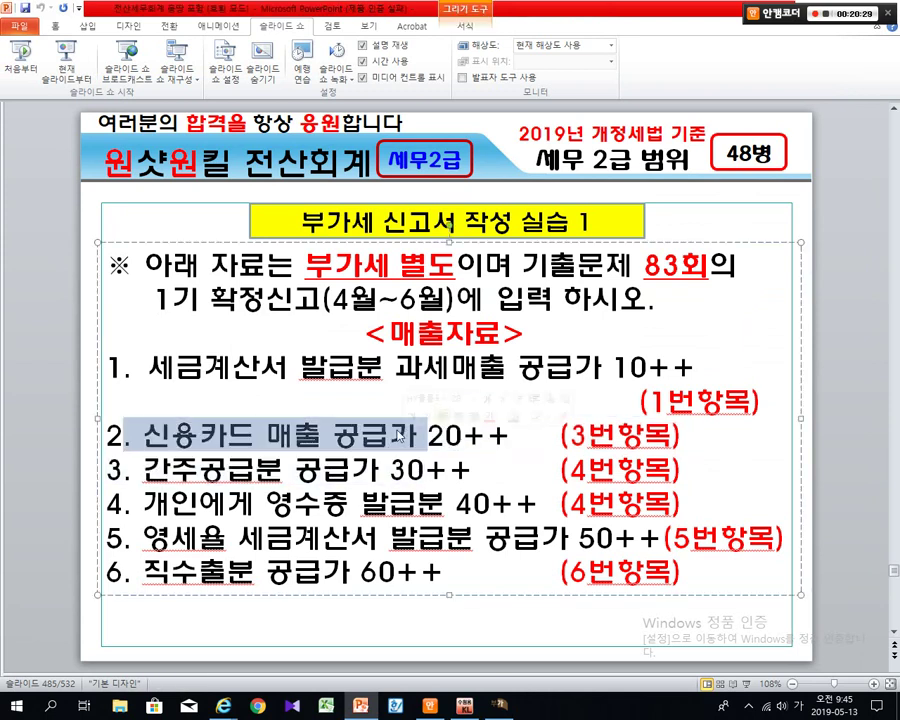
key("alt+Tab")
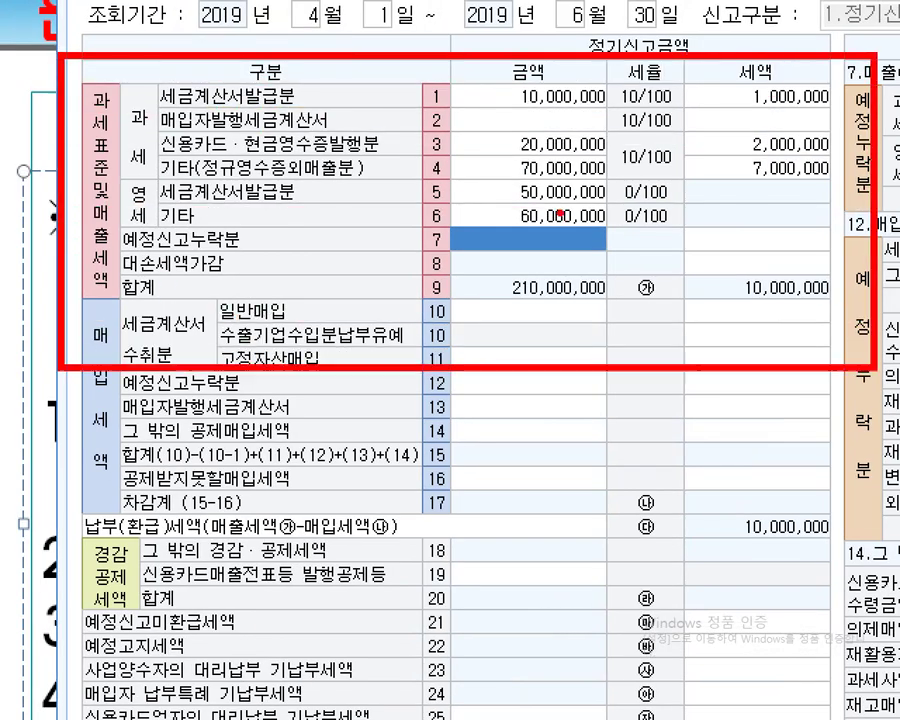
mouse_move(443, 145)
left_mouse_down()
mouse_move(420, 140)
mouse_move(436, 148)
left_mouse_up()
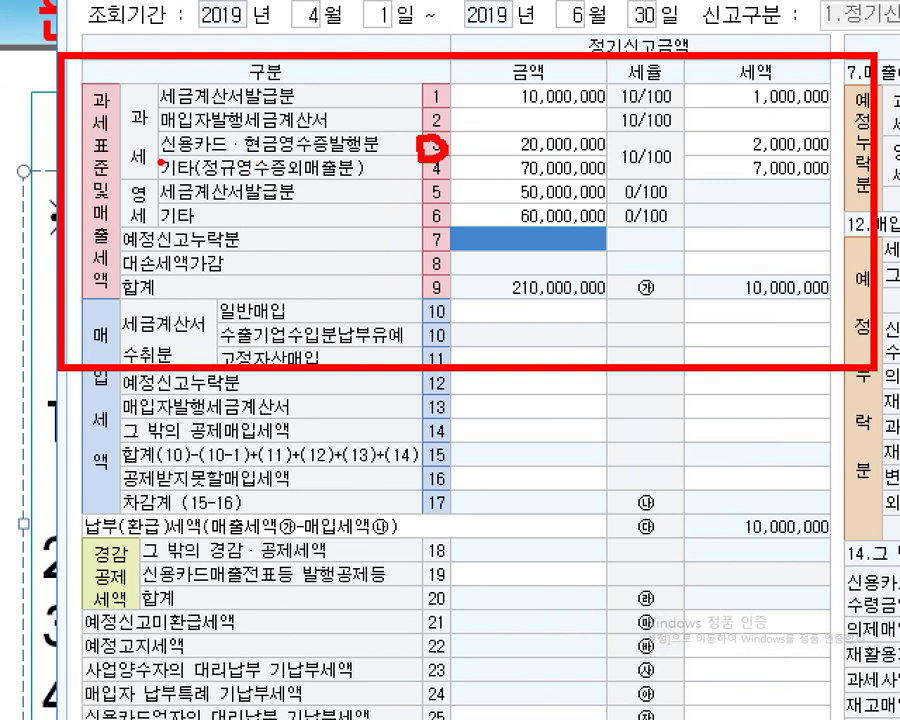
left_click_drag(126, 97, 134, 202)
left_click_drag(163, 156, 375, 156)
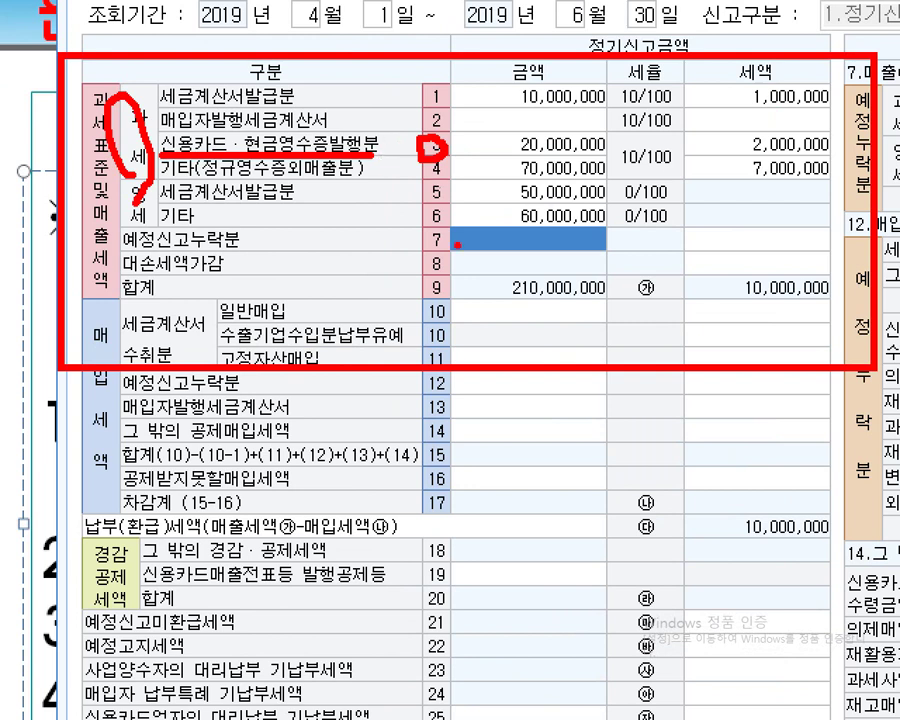
key("Escape")
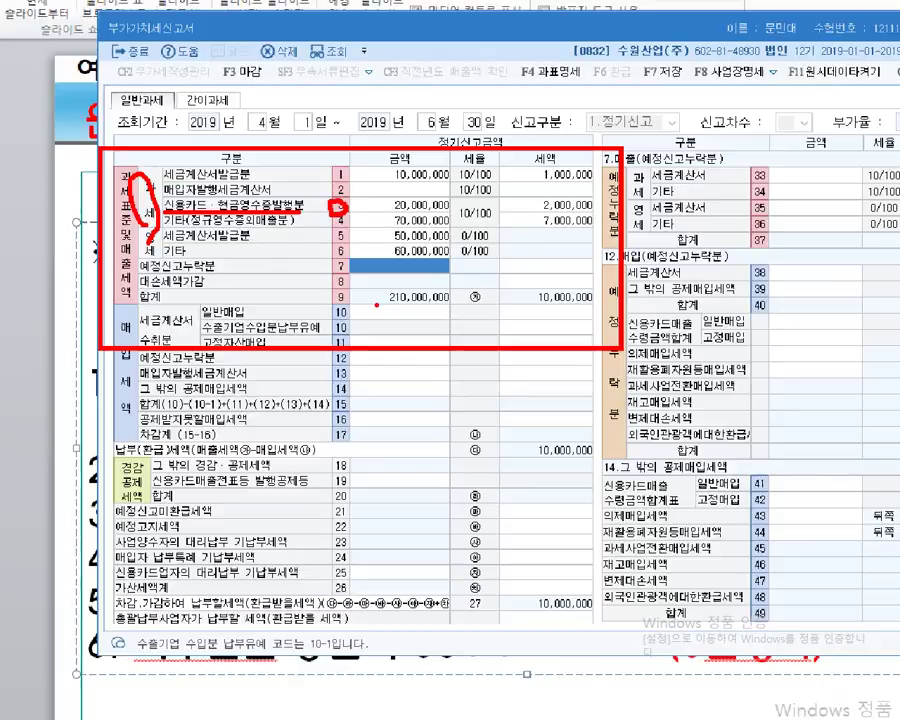
- Switch back to PowerPoint, advance to the 부가세 신고서 작성 실습 2 slide and underline omitted tax-invoice sales line 7
left_click(80, 590)
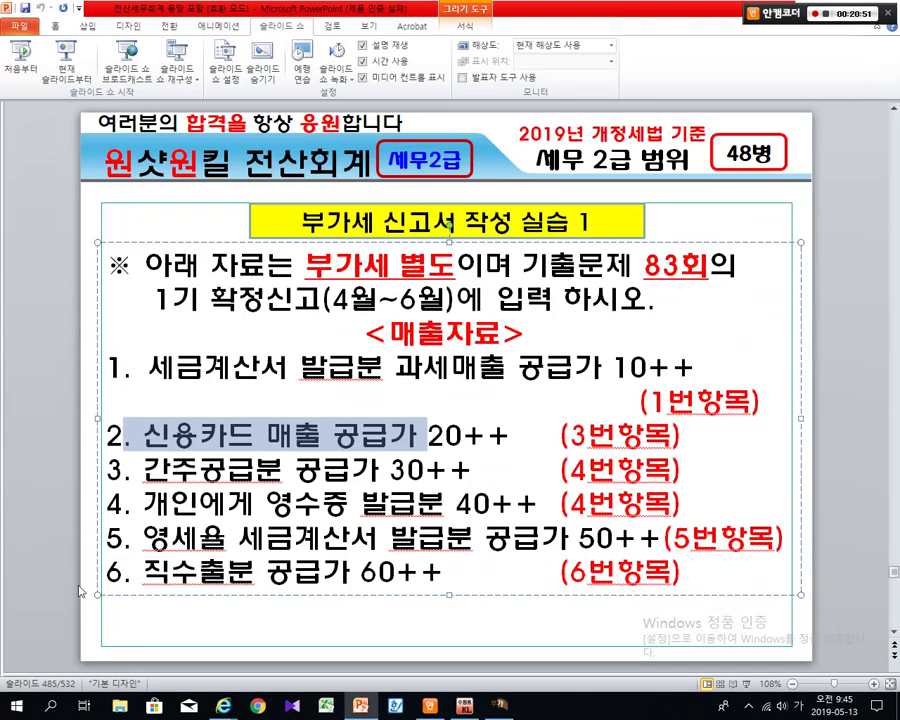
scroll(78, 590, "down", 1)
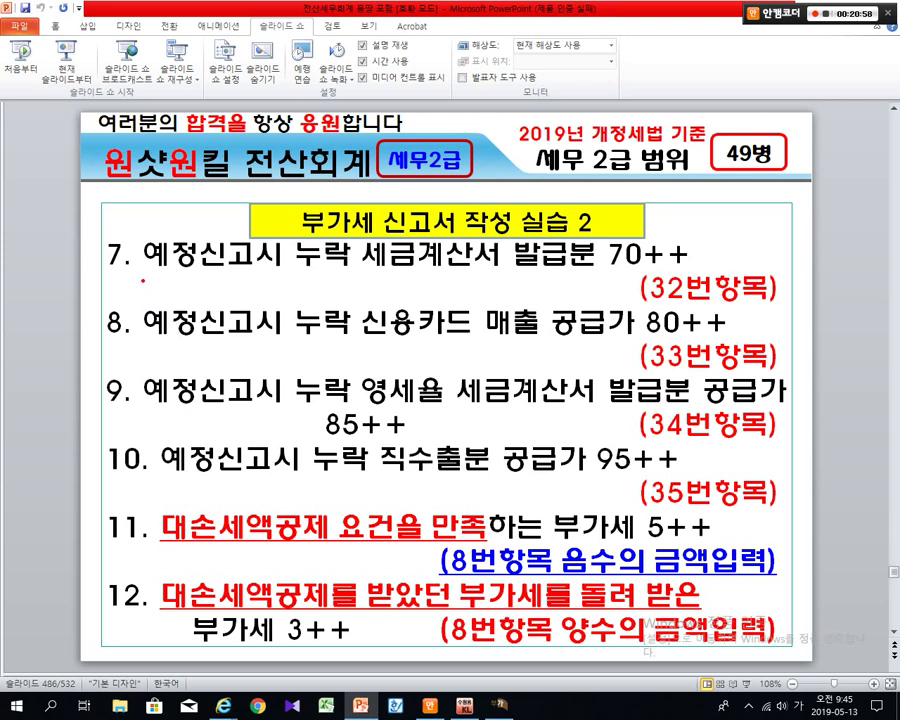
left_click_drag(143, 276, 243, 272)
left_click_drag(310, 275, 688, 267)
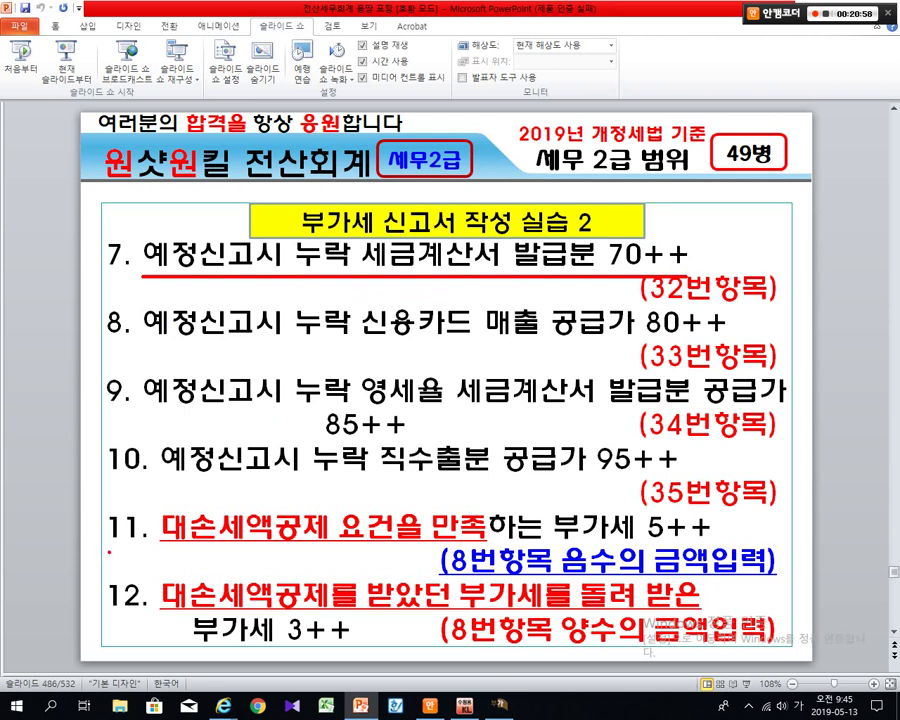
left_click_drag(95, 637, 94, 256)
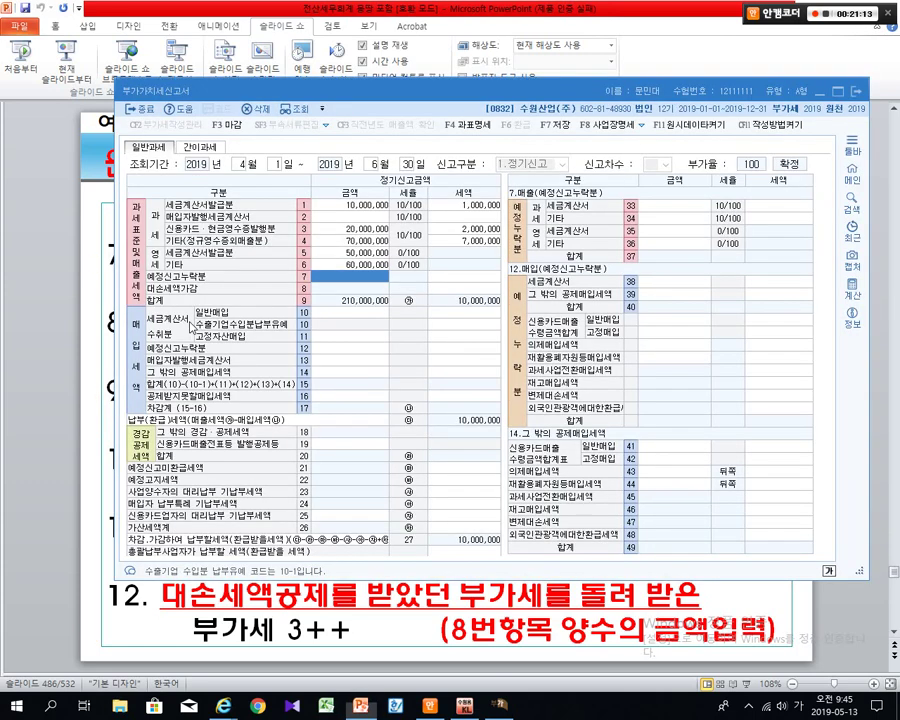
- Switch to the VAT return, frame omitted-sales items 33 to 37 on the magnified form and underline the taxable 세금계산서 row
key("alt+Tab")
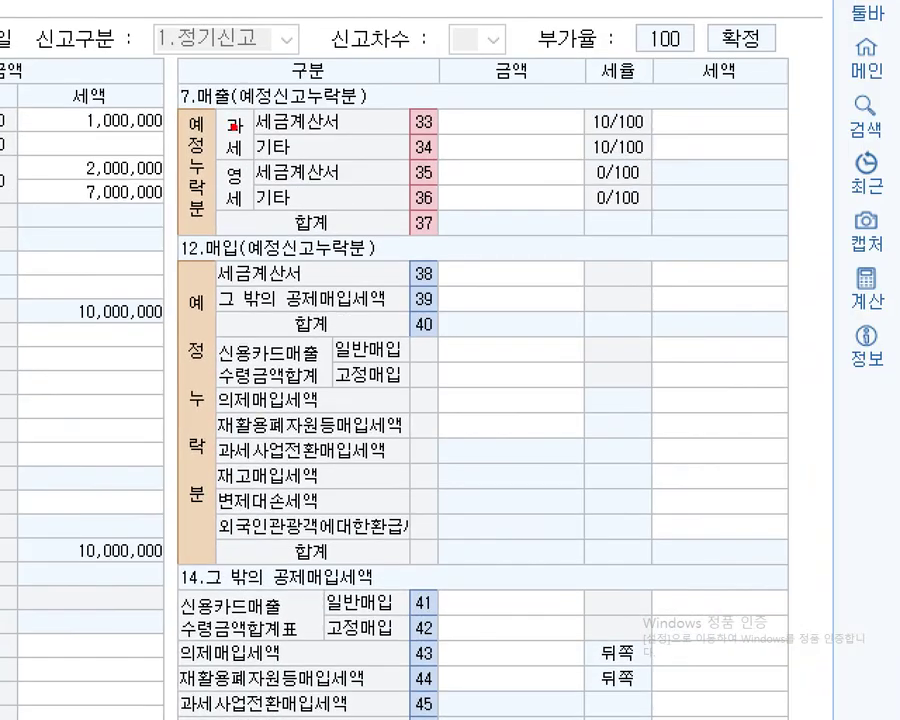
left_click_drag(142, 74, 853, 593)
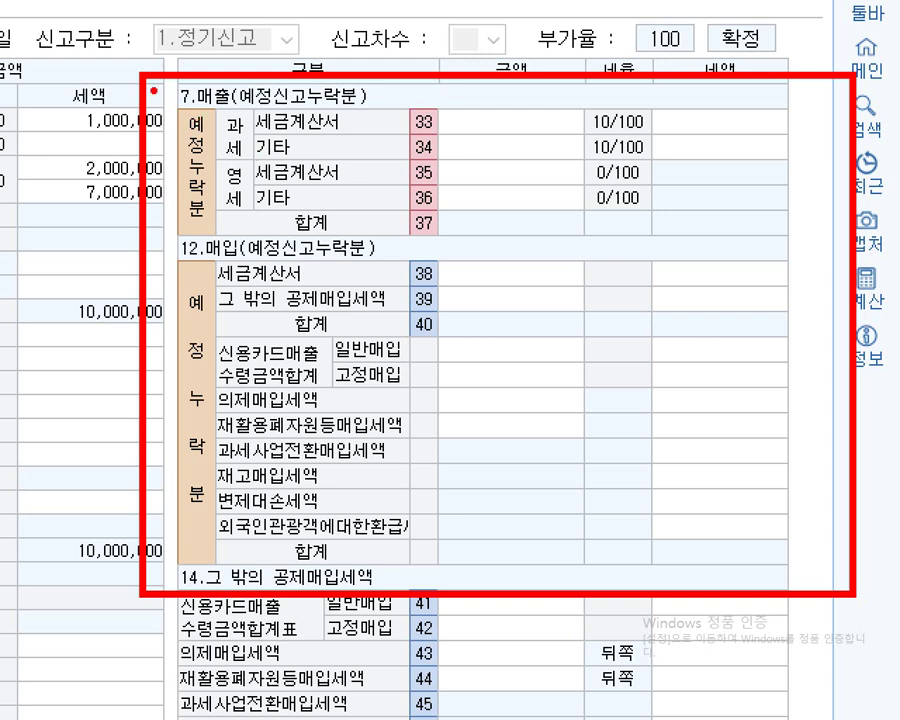
mouse_move(165, 90)
left_mouse_down()
mouse_move(544, 158)
mouse_move(800, 234)
mouse_move(822, 253)
left_mouse_up()
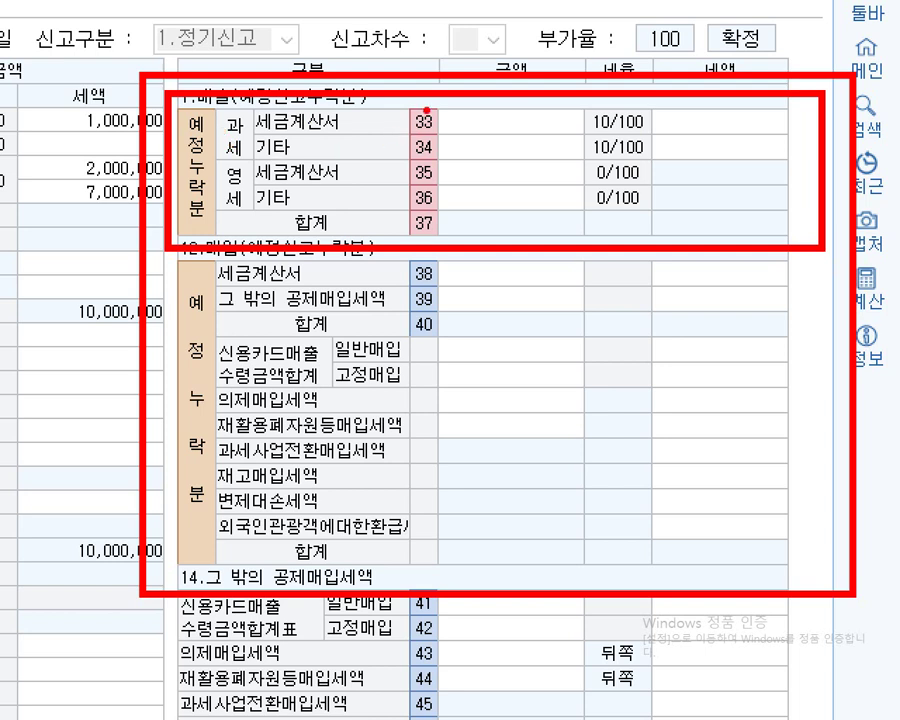
mouse_move(400, 102)
left_mouse_down()
mouse_move(428, 118)
mouse_move(432, 239)
mouse_move(447, 240)
left_mouse_up()
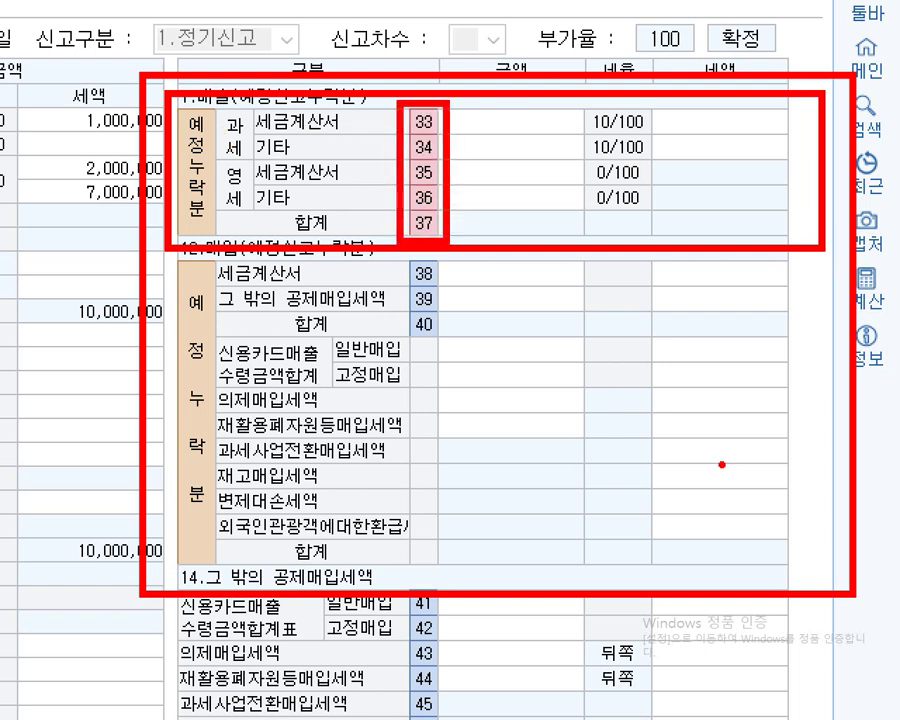
mouse_move(215, 133)
left_mouse_down()
mouse_move(410, 122)
mouse_move(583, 130)
mouse_move(588, 138)
left_mouse_up()
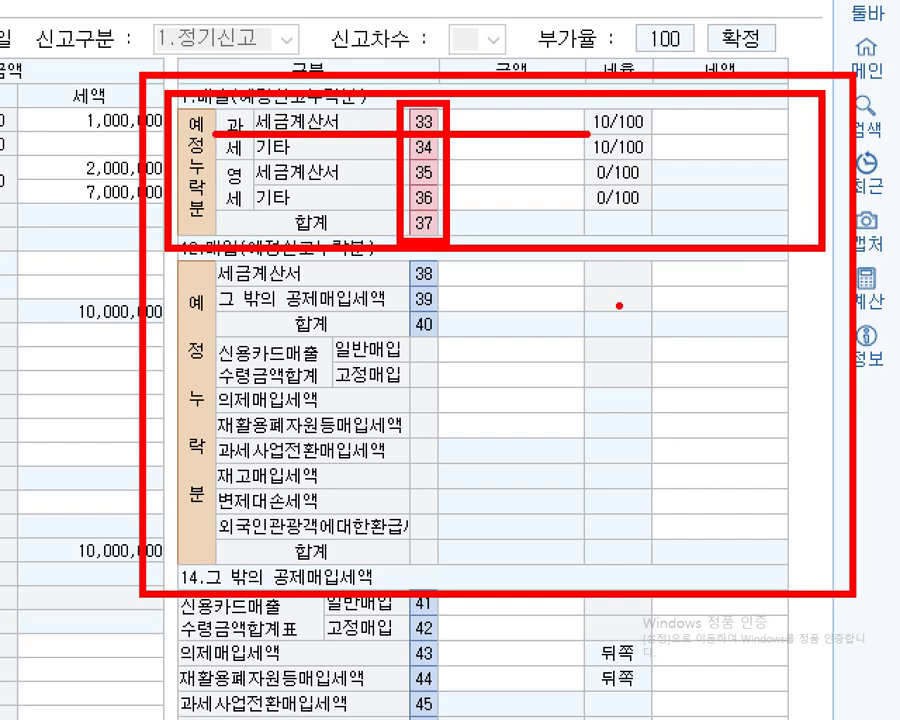
key("Escape")
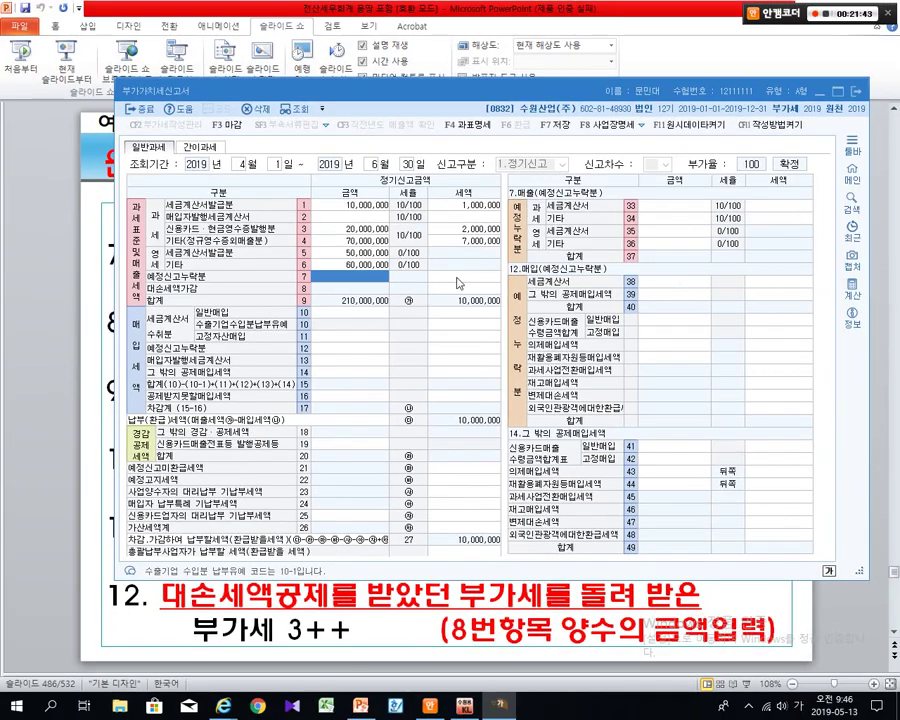
- Recheck line 7 on the exercise slide and set the omitted taxable 세금계산서 amount in item 33 of the VAT return to 70,000,000
left_click(83, 326)
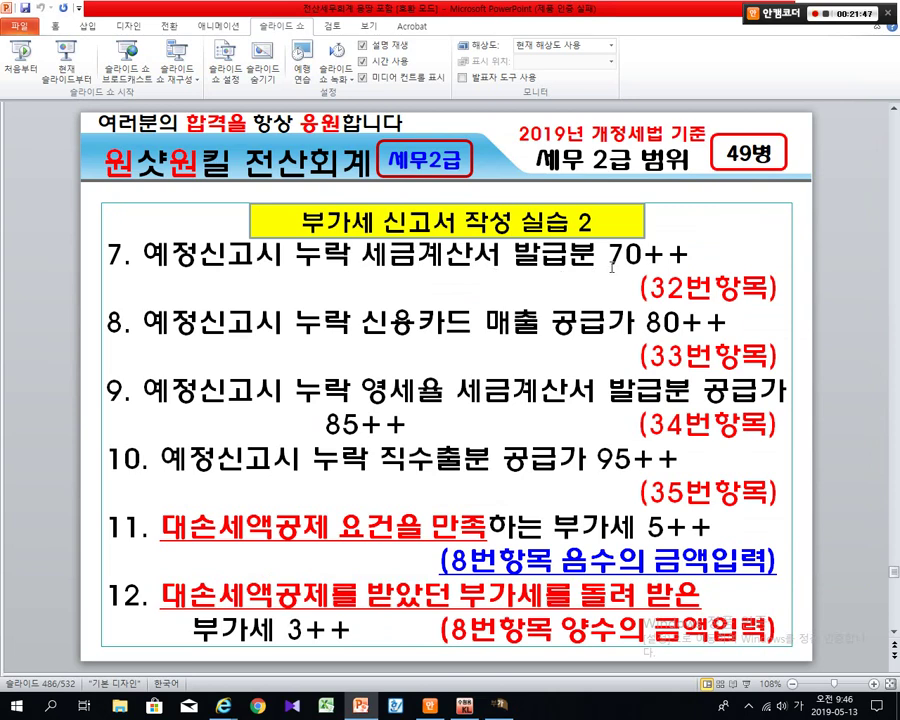
key("alt+Tab")
type("70000000")
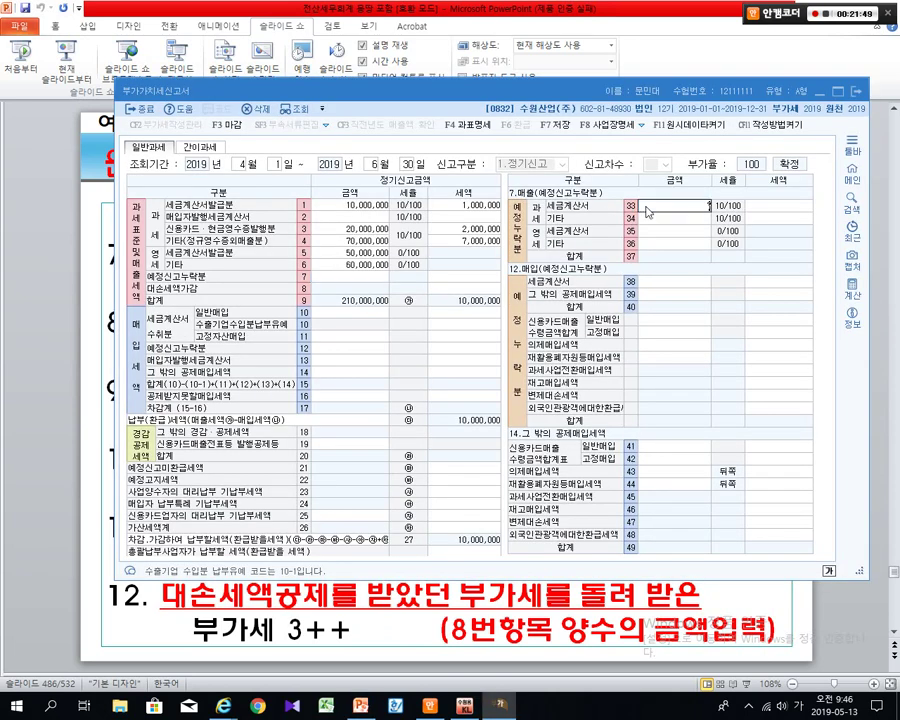
key("Return")
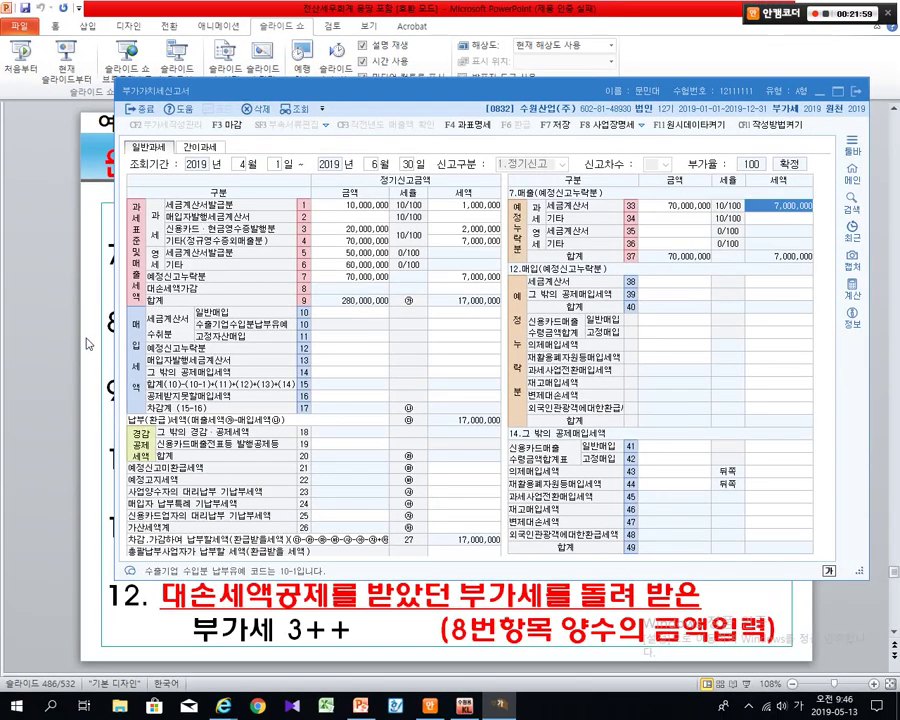
- Highlight omitted credit-card sales line 8 on the slide, switch to the VAT return and frame its 매출(예정신고누락분) section
left_click(96, 358)
left_click_drag(142, 322, 545, 323)
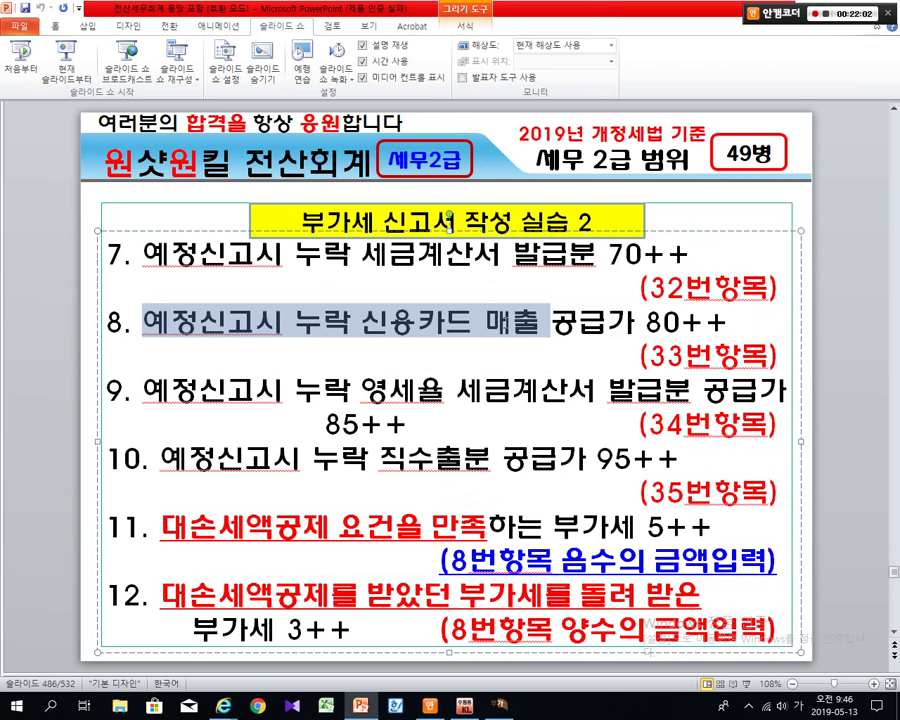
left_click(415, 322)
key("alt+Tab")
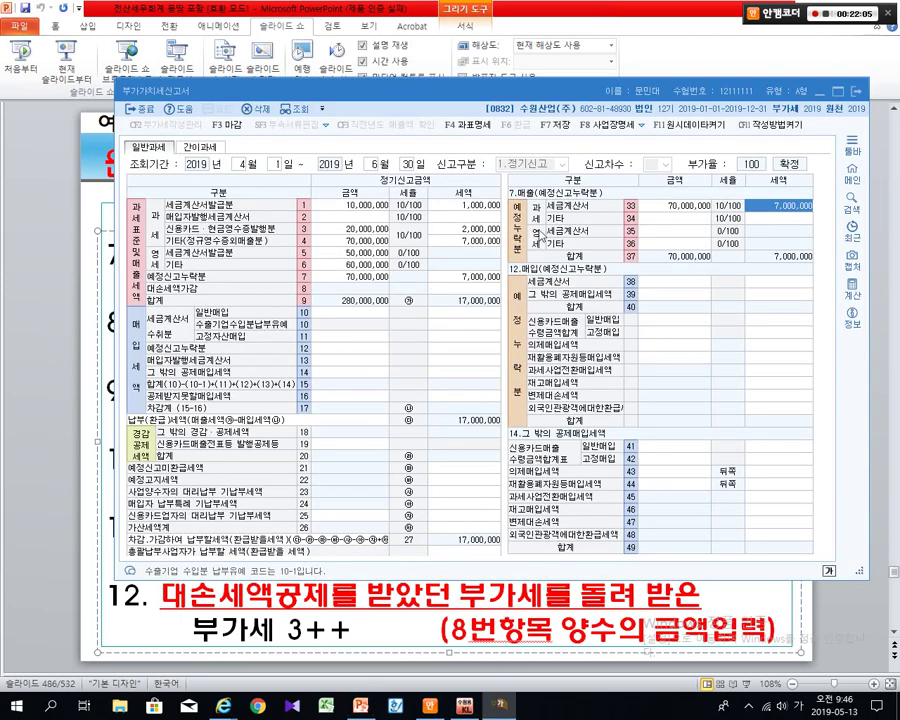
mouse_move(498, 181)
left_mouse_down()
mouse_move(694, 203)
mouse_move(832, 268)
left_mouse_up()
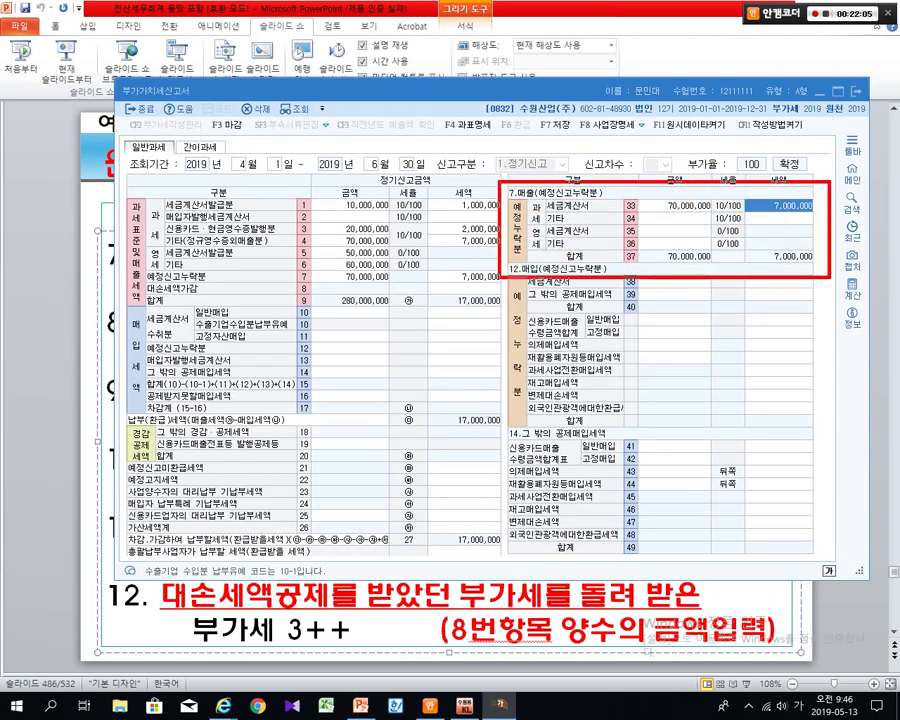
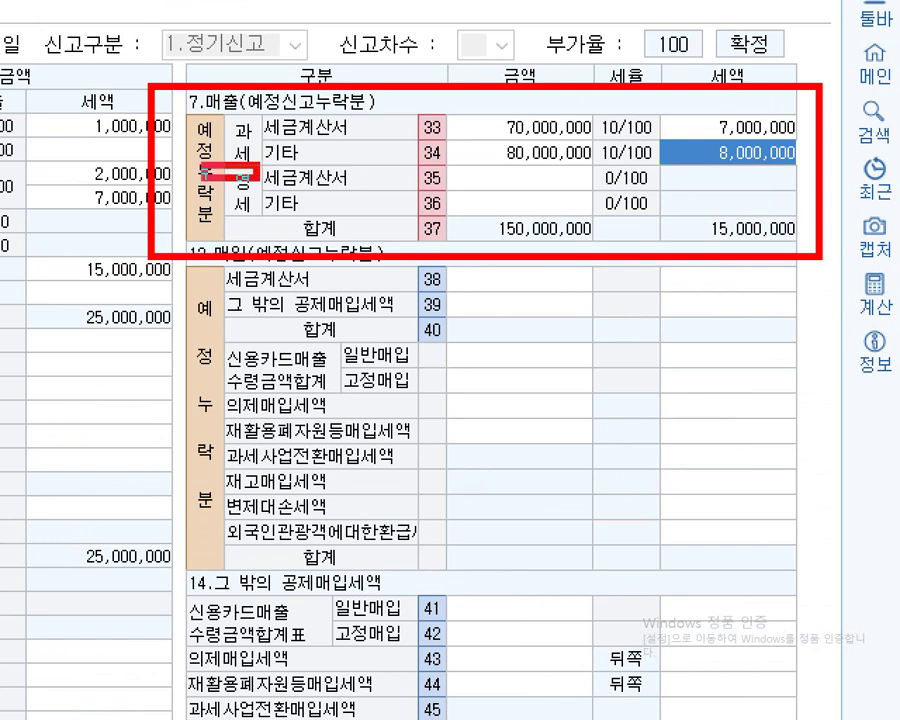
- Underline the omitted zero-rated 세금계산서 row, item 35, and add a check mark on the magnified VAT return
mouse_move(262, 186)
left_mouse_down()
mouse_move(386, 199)
mouse_move(597, 186)
left_mouse_up()
mouse_move(353, 151)
left_mouse_down()
mouse_move(368, 152)
mouse_move(384, 128)
mouse_move(397, 131)
left_mouse_up()
key("Escape")
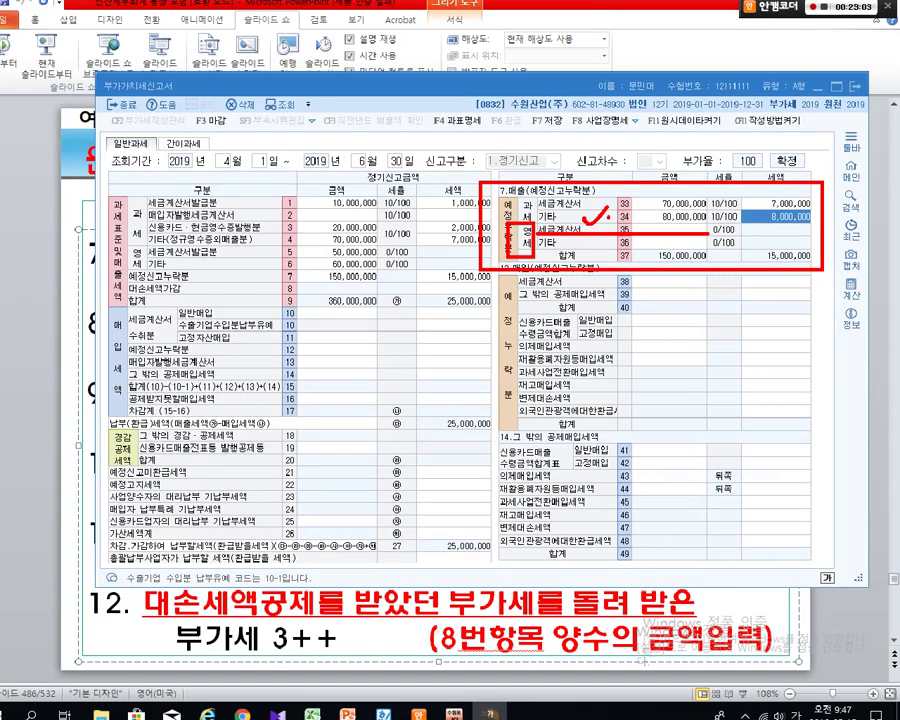
- Set the omitted zero-rated 세금계산서 amount in item 35 of the VAT return to 85,000,000
key("alt+Tab")
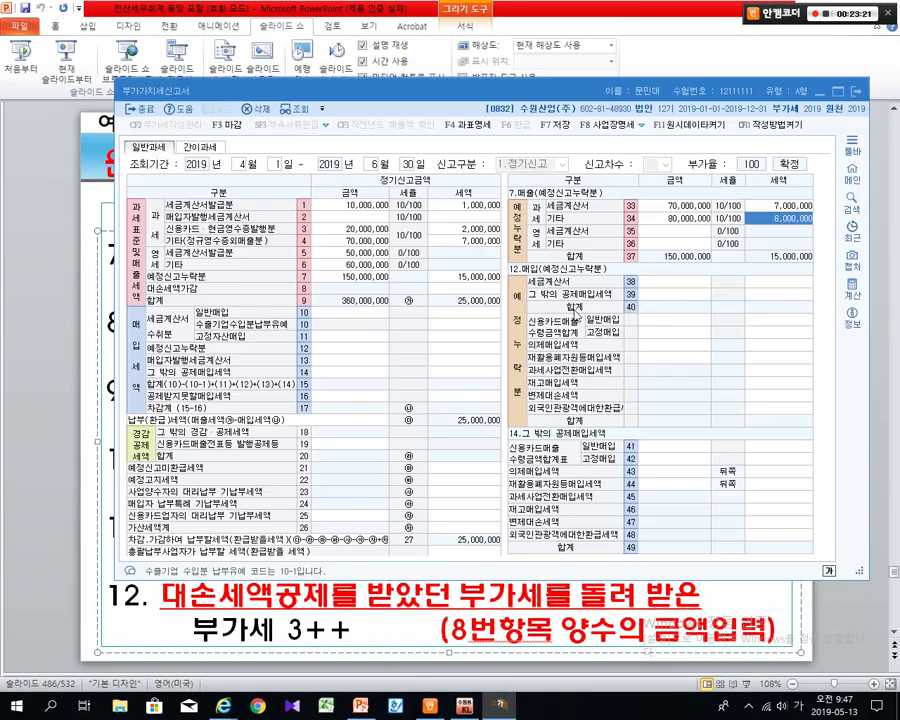
key("alt+Tab")
left_click(672, 231)
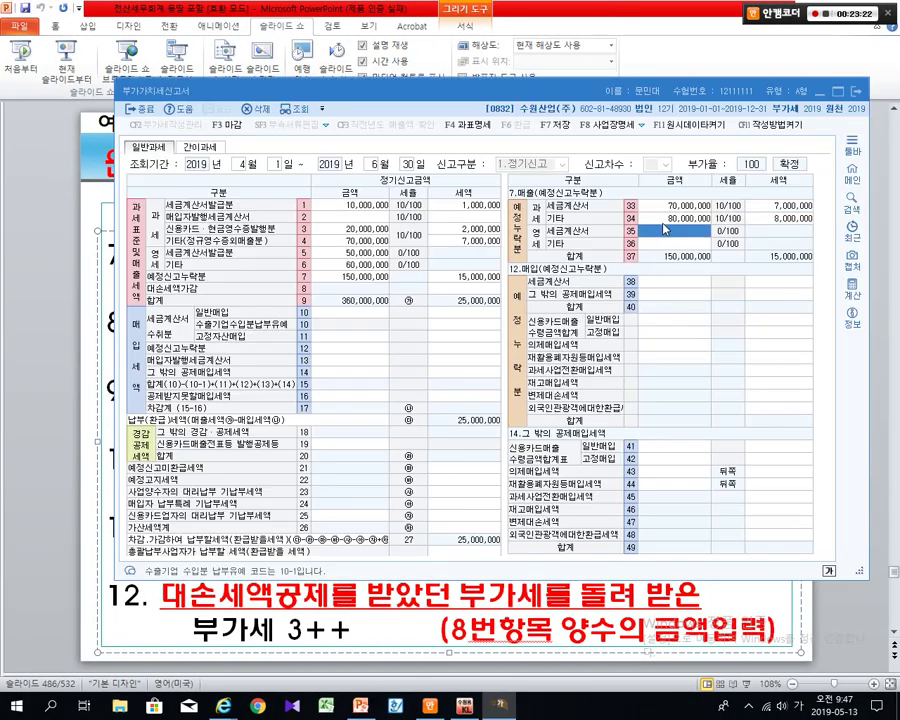
type("85000000")
key("Return")
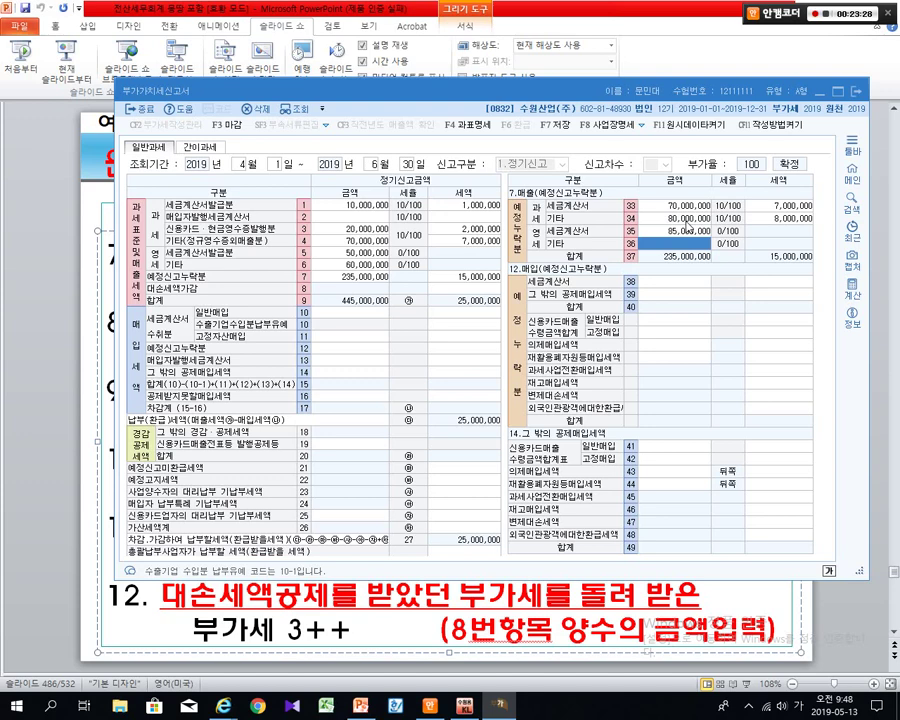
- Switch to the exercise slide and highlight the omitted direct-export wording (누락 직수출분) in line 10
key("alt+Tab")
left_click_drag(150, 459, 500, 462)
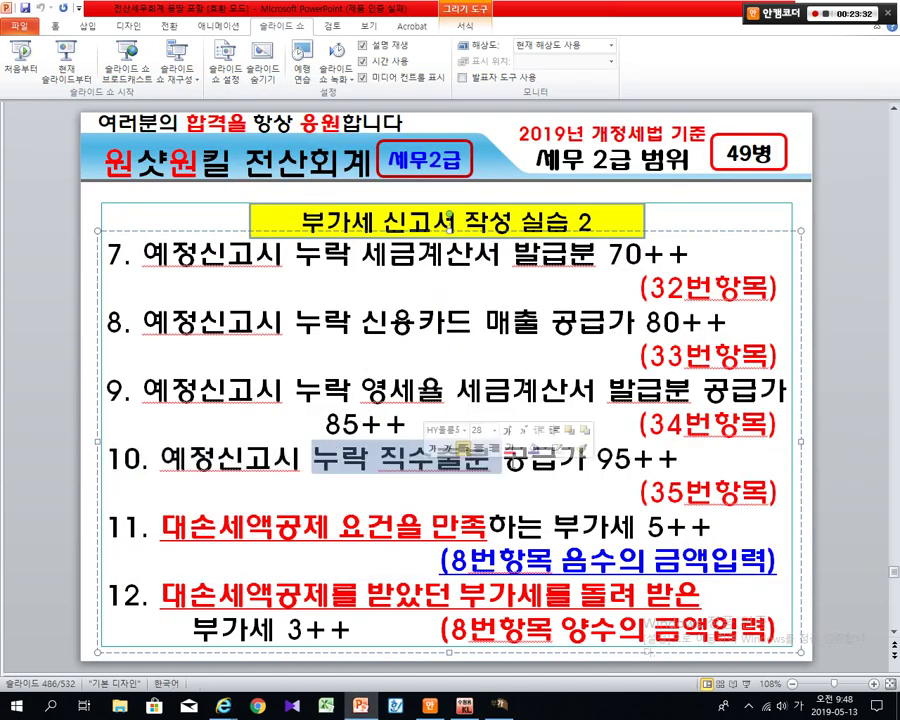
left_click(396, 459)
- Switch to the VAT return, frame the omitted-sales section and mark its zero-rated 기타 row, item 36, on the magnified form
key("alt+Tab")
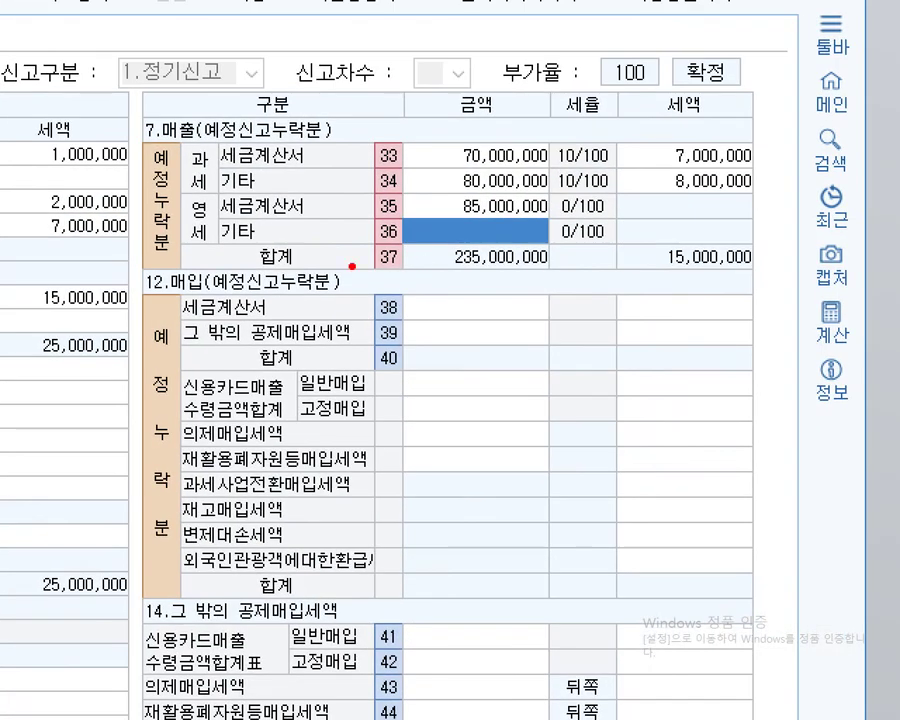
mouse_move(96, 82)
left_mouse_down()
mouse_move(552, 187)
mouse_move(748, 291)
mouse_move(802, 275)
left_mouse_up()
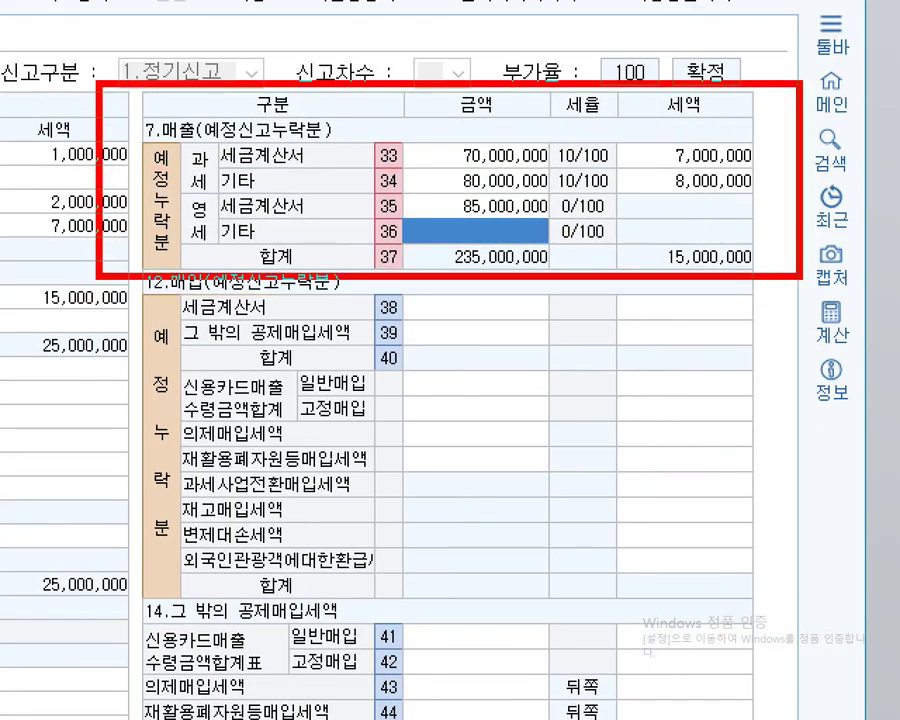
mouse_move(182, 194)
left_mouse_down()
mouse_move(208, 215)
mouse_move(215, 253)
left_mouse_up()
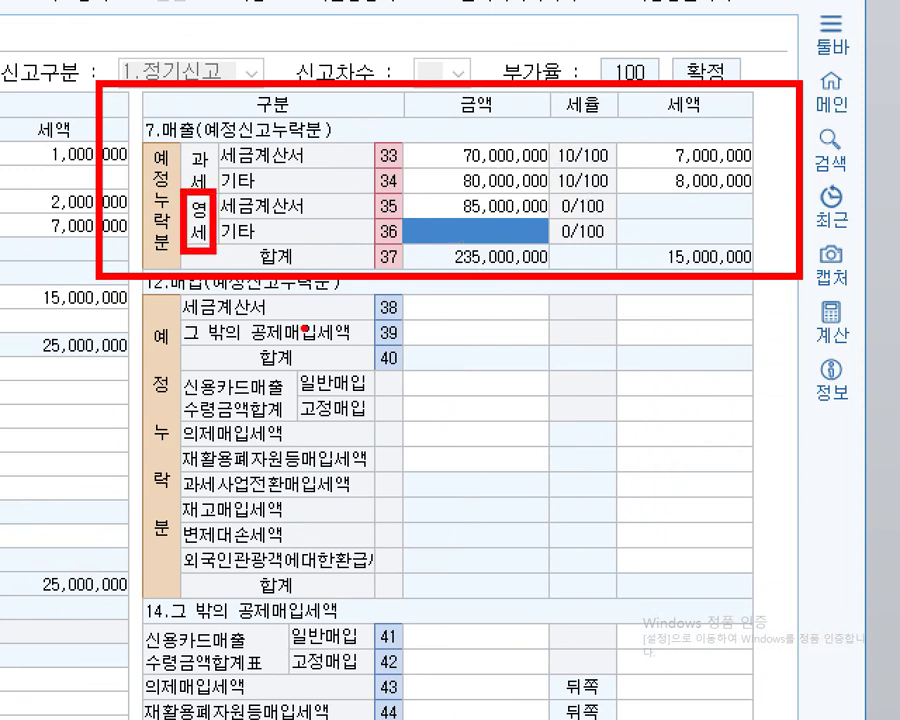
mouse_move(285, 187)
left_mouse_down()
mouse_move(273, 216)
mouse_move(287, 199)
left_mouse_up()
mouse_move(386, 222)
left_mouse_down()
mouse_move(369, 238)
mouse_move(386, 246)
mouse_move(402, 234)
left_mouse_up()
mouse_move(309, 231)
left_mouse_down()
mouse_move(424, 244)
mouse_move(435, 231)
left_mouse_up()
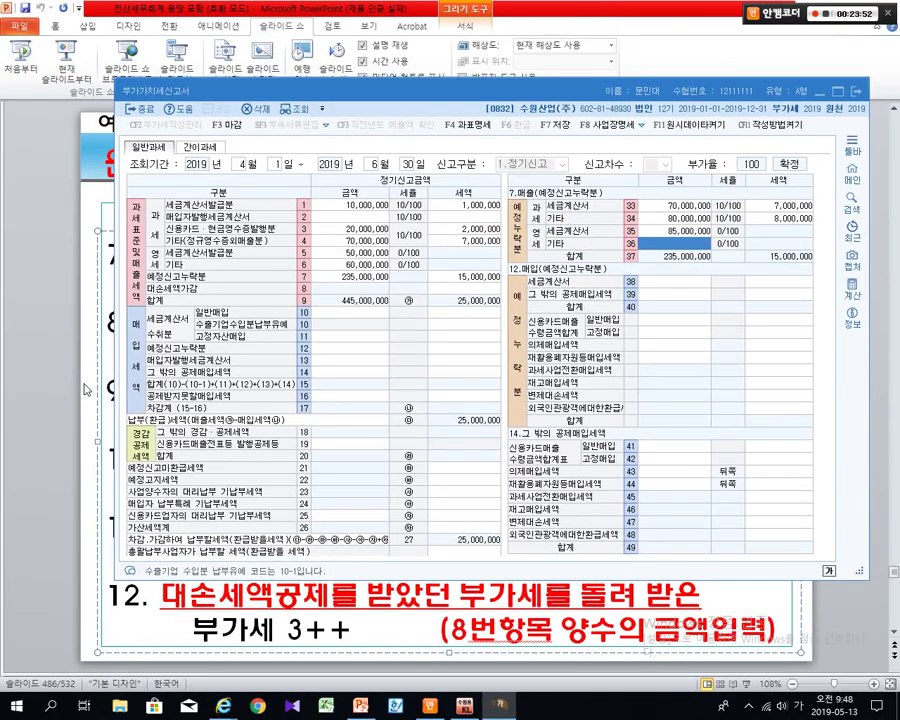
- Recheck the line 10 amount on the exercise slide and set the omitted zero-rated 기타 amount in item 36 to 95,000,000
left_click(84, 396)
left_click(208, 445)
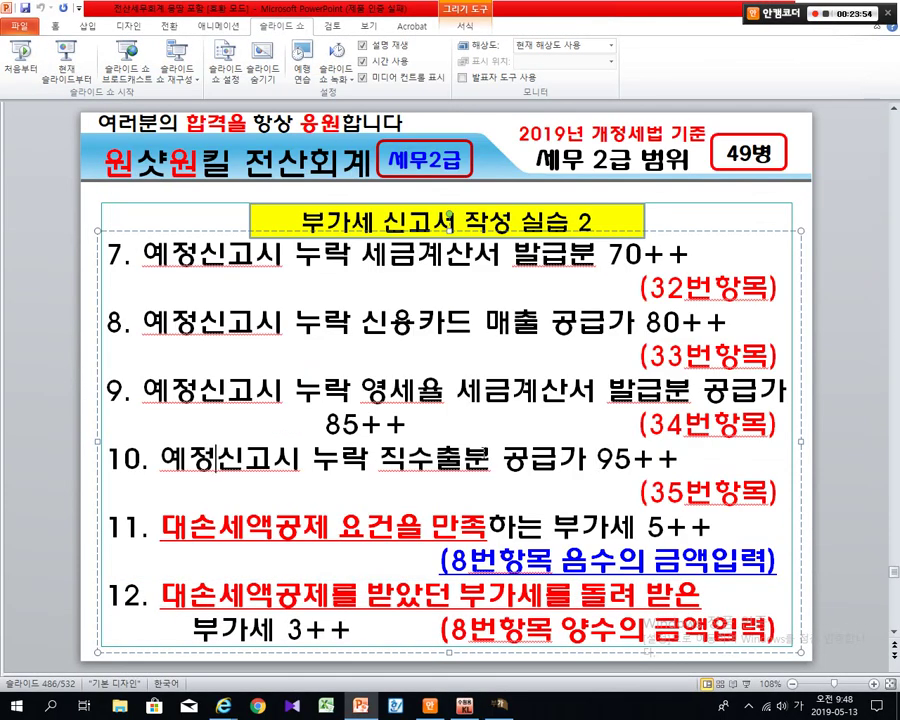
left_click_drag(597, 458, 662, 462)
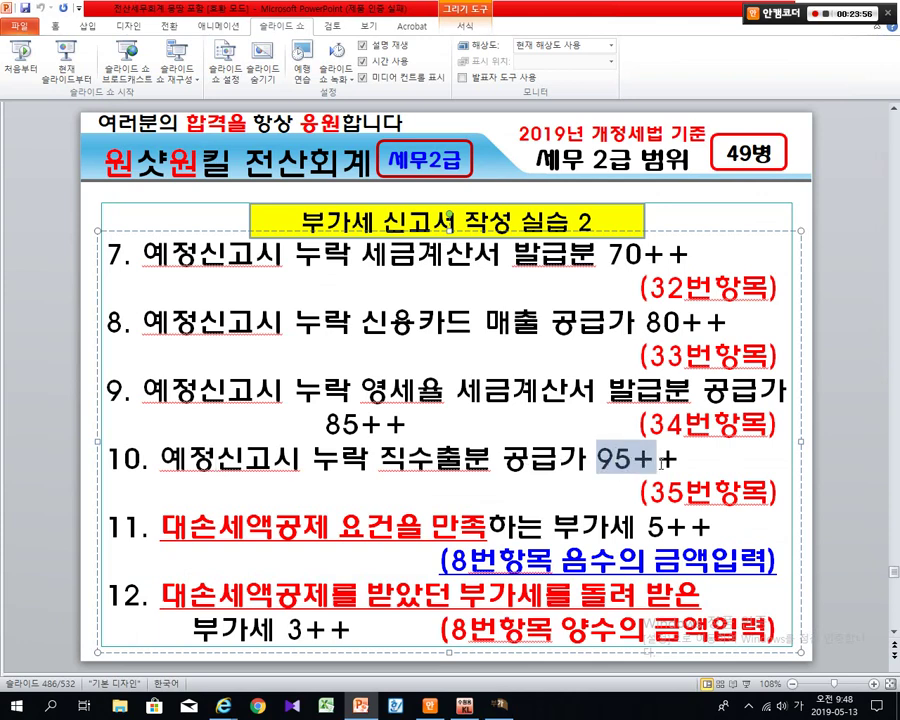
key("alt+Tab")
type("95++")
key("Return")
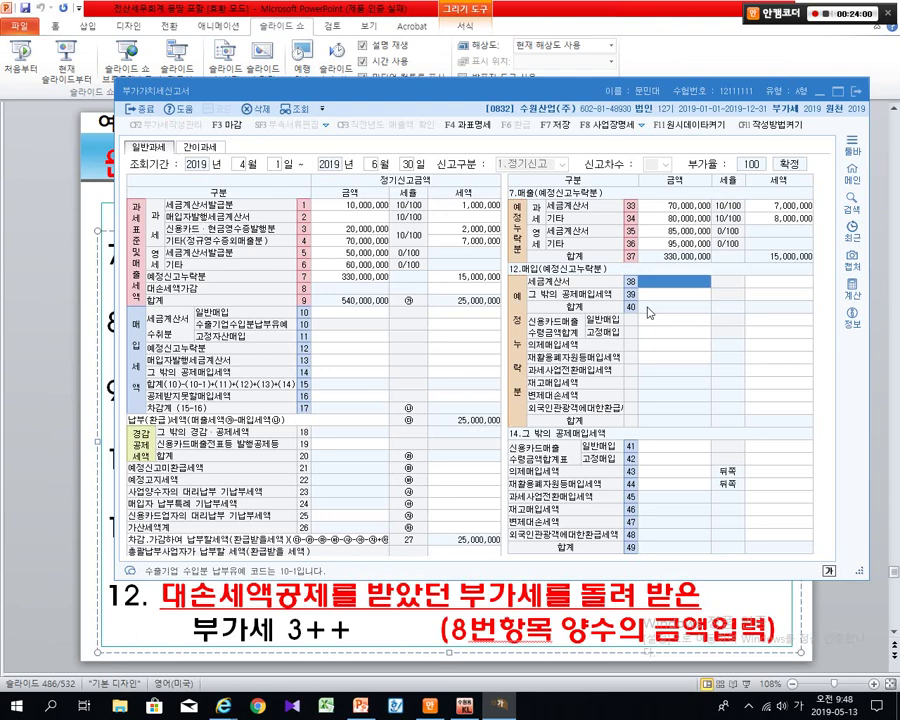
- Switch to the exercise slide and highlight line 11's 대손세액공제 요건을 만족 wording and its 부가세 5++ amount
key("alt+Tab")
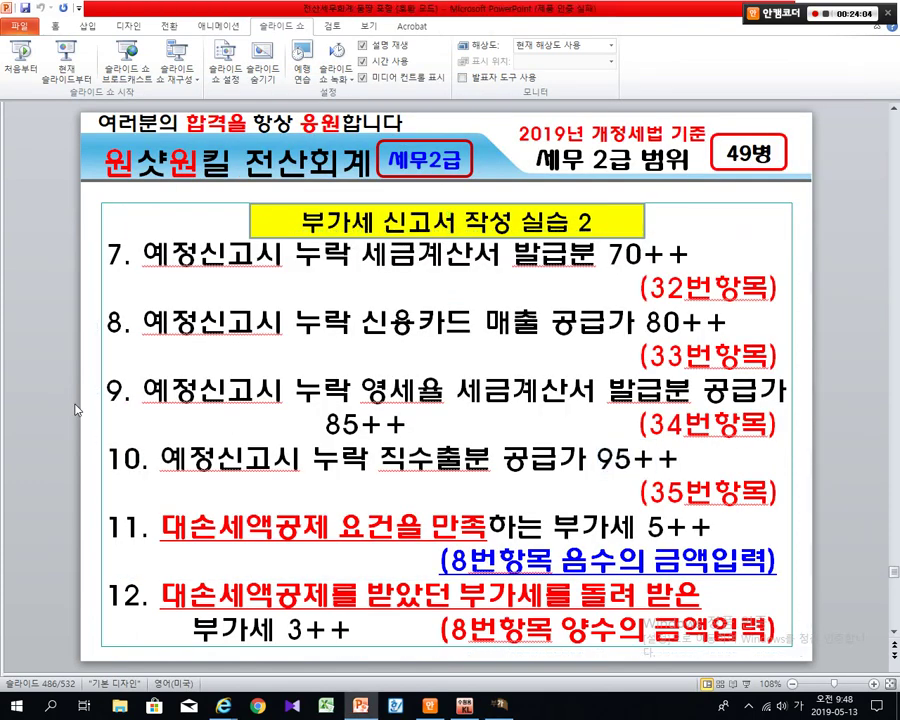
left_click(149, 461)
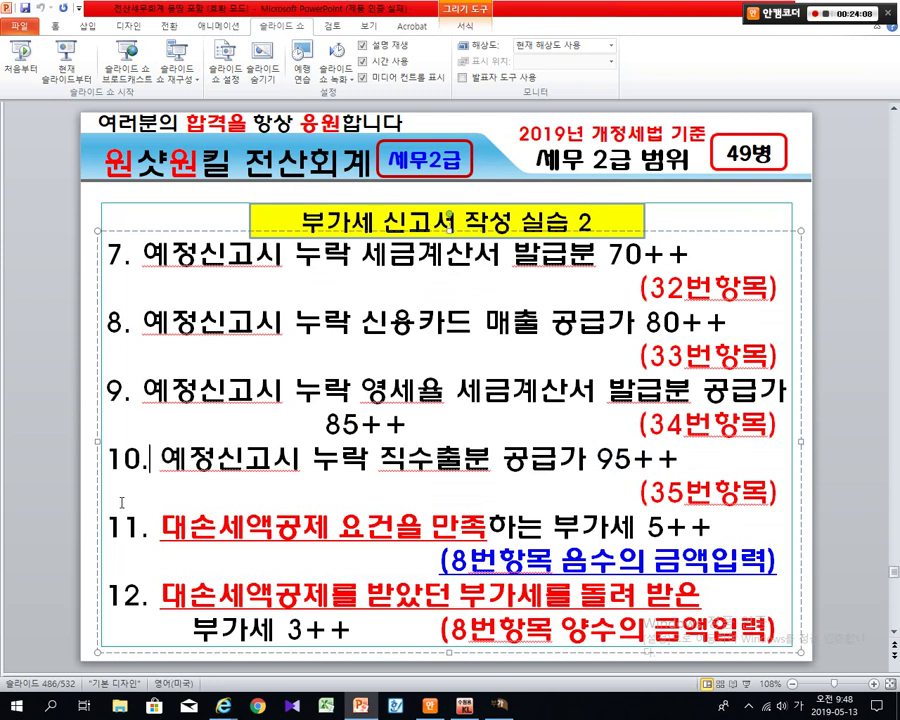
left_click_drag(160, 527, 410, 522)
left_click(460, 527)
left_click(160, 530)
left_click_drag(160, 527, 468, 530)
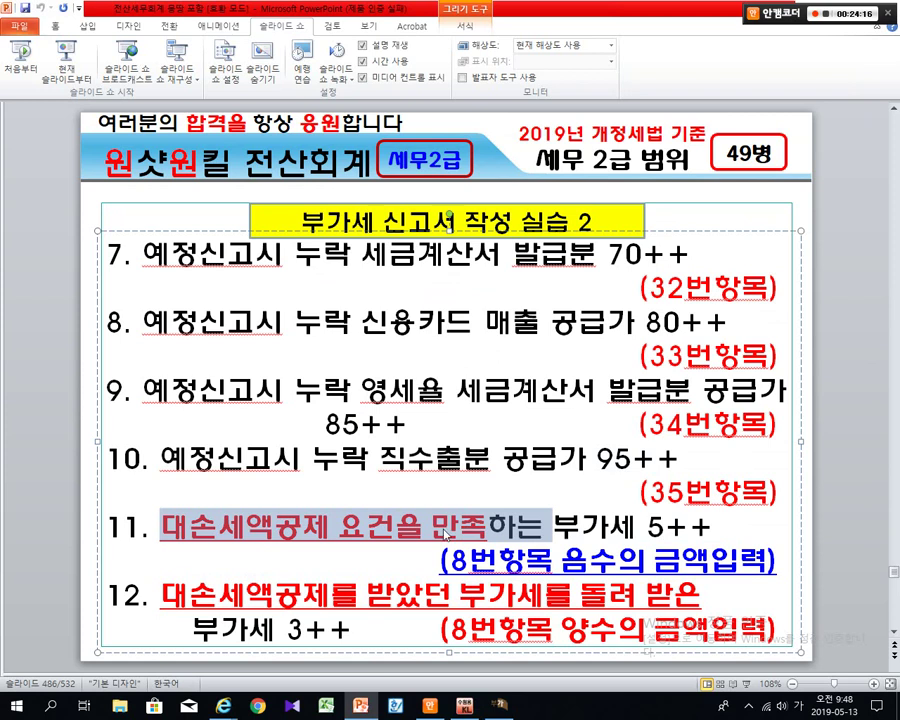
left_click(467, 531)
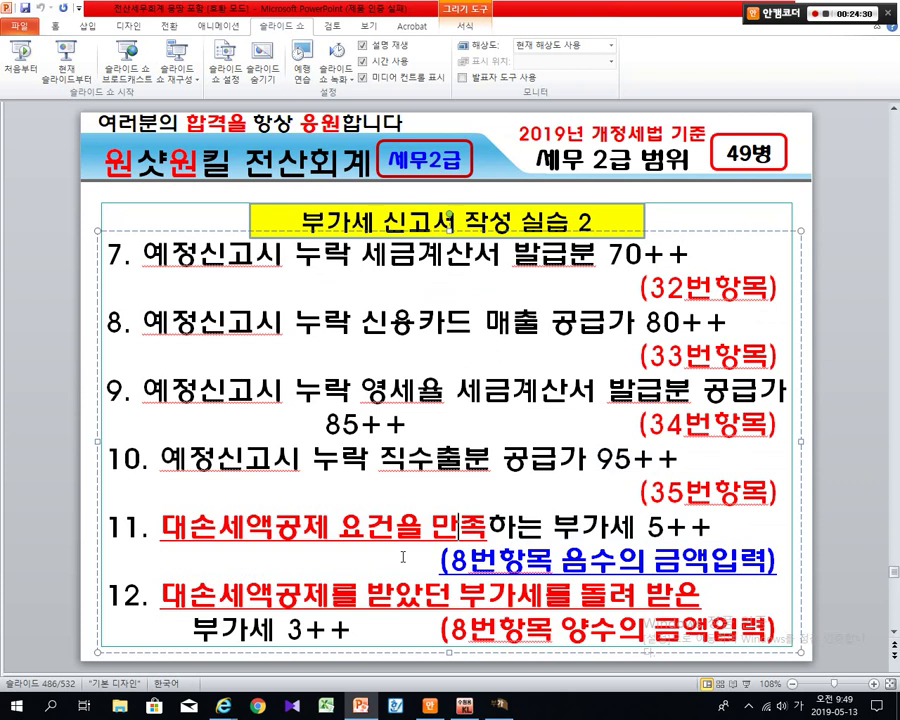
left_click_drag(539, 527, 687, 533)
left_click(693, 535)
- Switch to the VAT return, frame the sales section and item 8 on the magnified form, and annotate plus, minus and −5++ signs
key("alt+Tab")
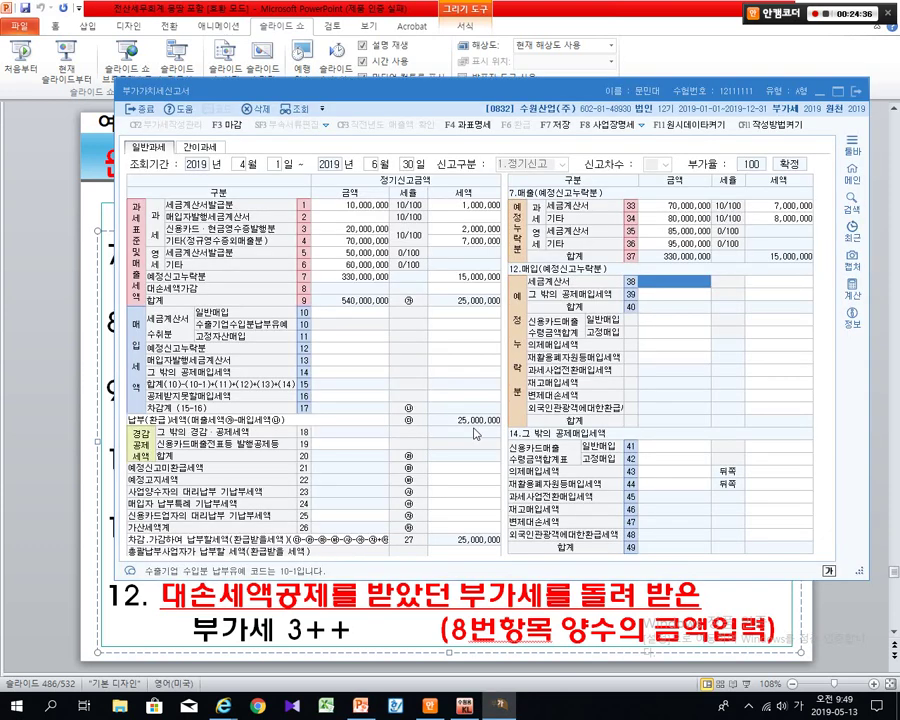
key("ctrl+1")
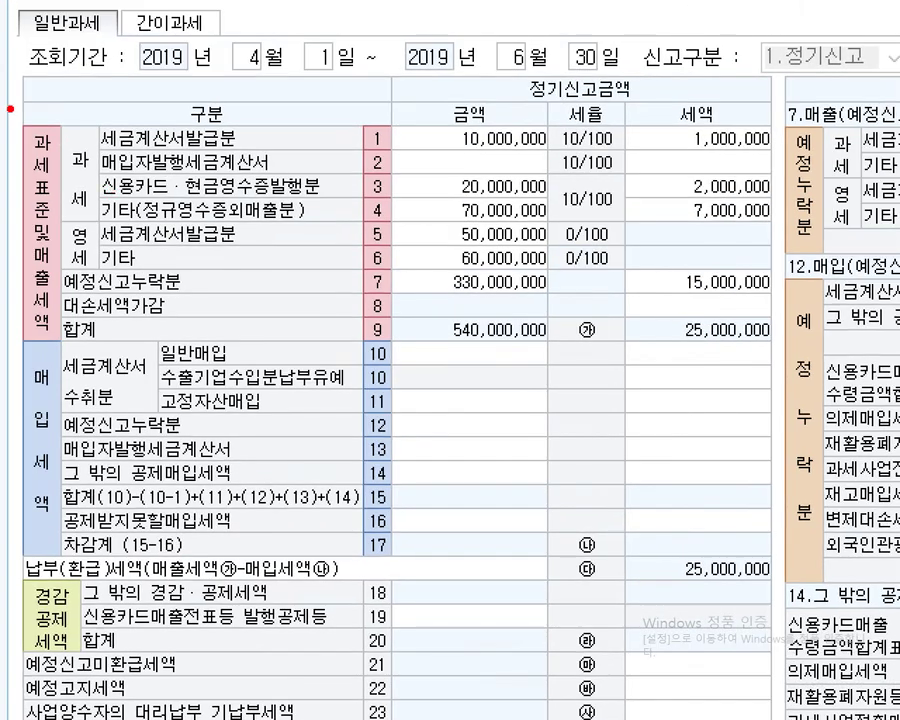
mouse_move(9, 109)
left_mouse_down()
mouse_move(361, 152)
mouse_move(796, 297)
mouse_move(808, 367)
left_mouse_up()
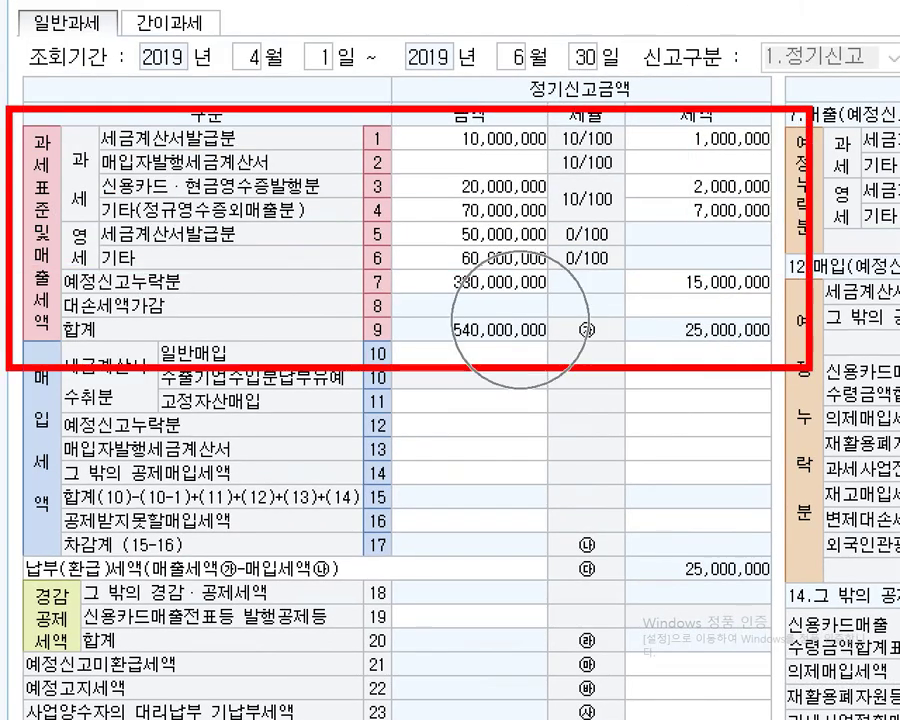
mouse_move(55, 280)
left_mouse_down()
mouse_move(735, 345)
mouse_move(790, 330)
left_mouse_up()
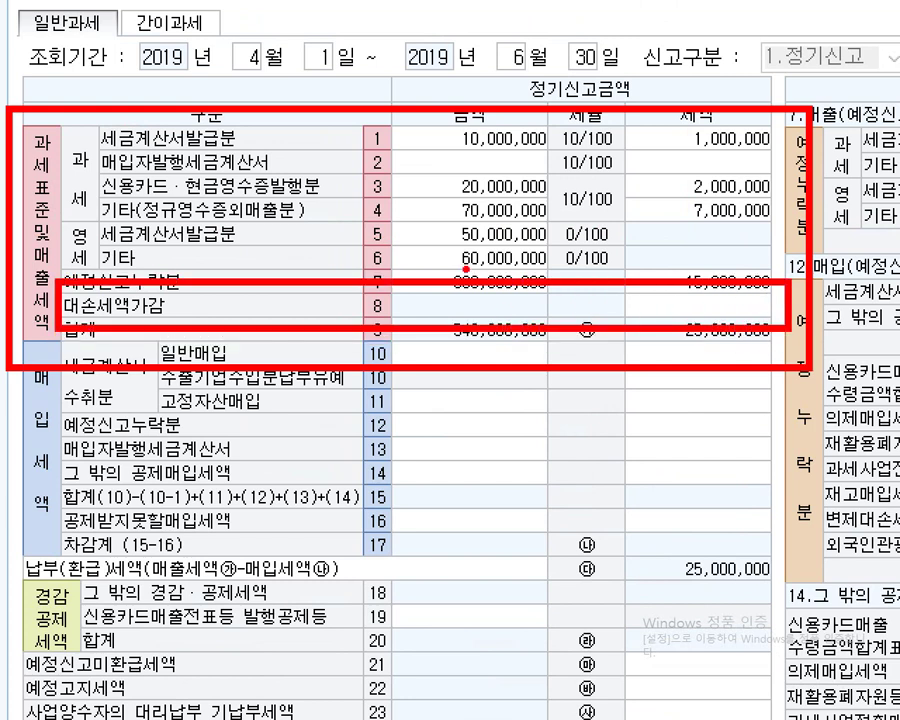
left_click_drag(297, 156, 375, 151)
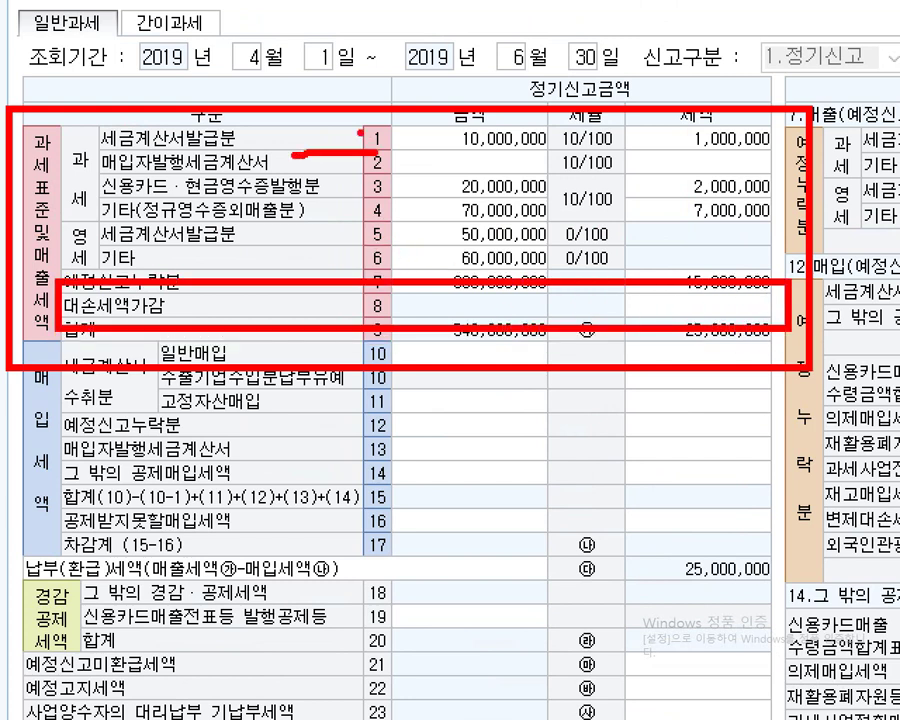
left_click_drag(346, 113, 337, 188)
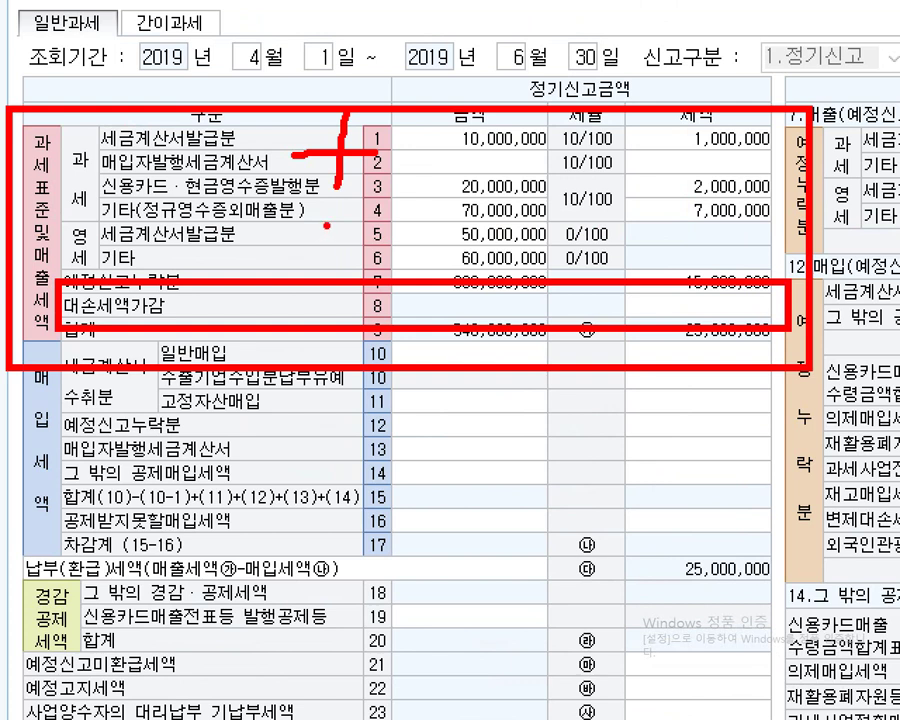
left_click_drag(309, 246, 358, 238)
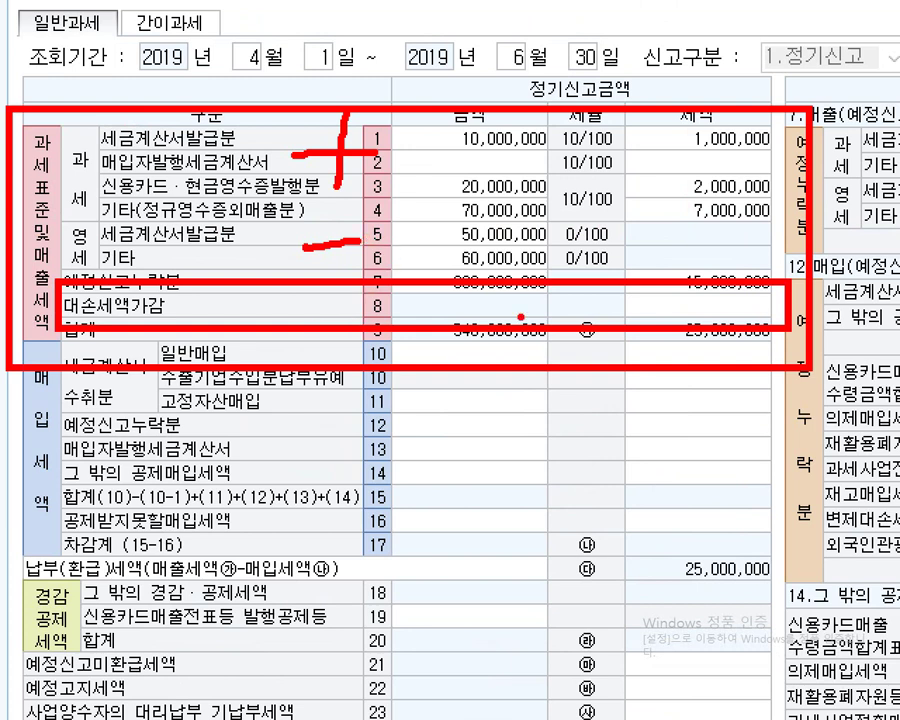
left_click_drag(614, 304, 640, 302)
mouse_move(700, 293)
left_mouse_down()
mouse_move(676, 298)
mouse_move(695, 312)
mouse_move(668, 321)
mouse_move(748, 305)
mouse_move(728, 322)
mouse_move(790, 304)
mouse_move(773, 324)
left_mouse_up()
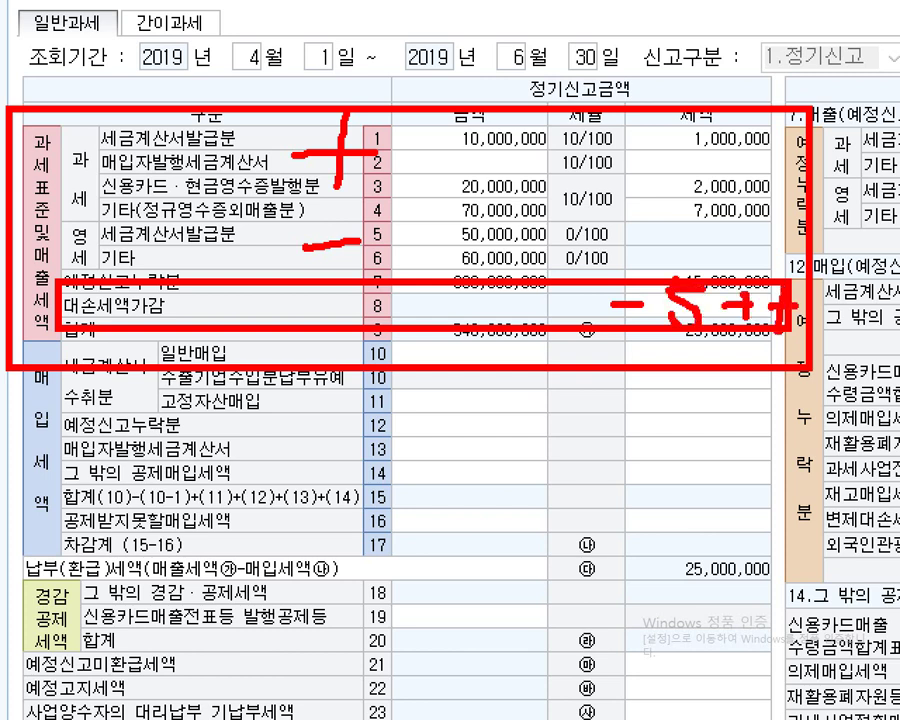
key("Escape")
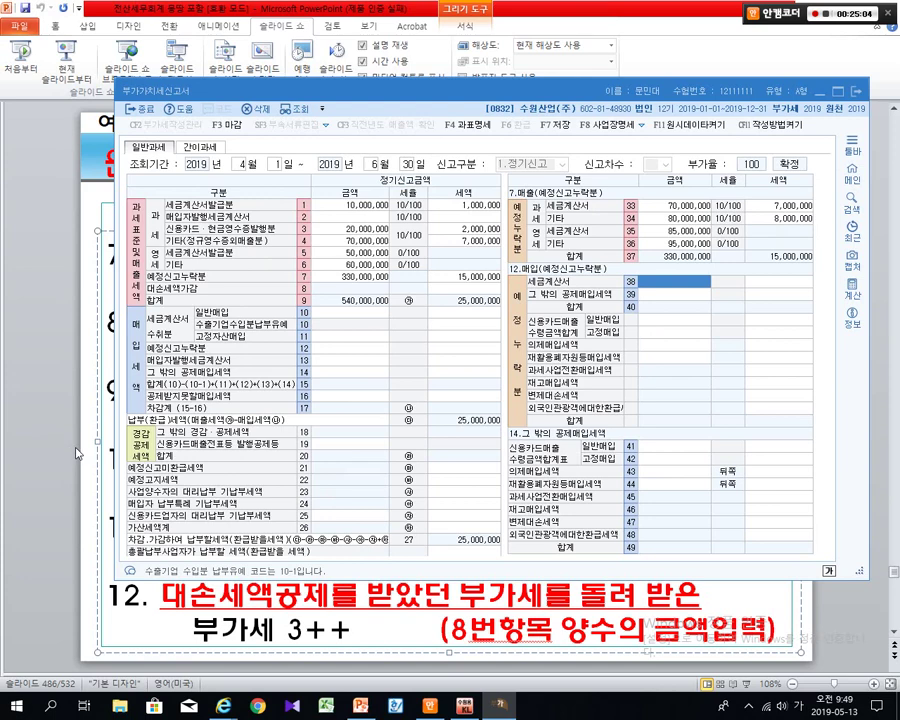
- Switch to the exercise slide, frame line 11's 대손세액공제 wording and 5++ amount, and circle 음수 in its hint
left_click(77, 453)
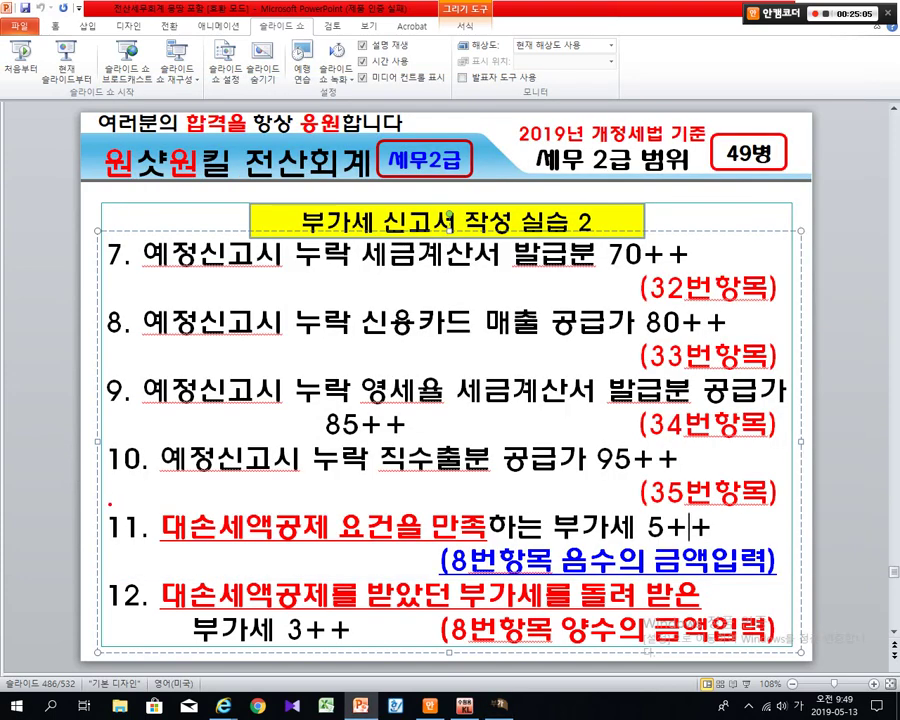
left_click_drag(103, 497, 495, 543)
left_click(348, 383)
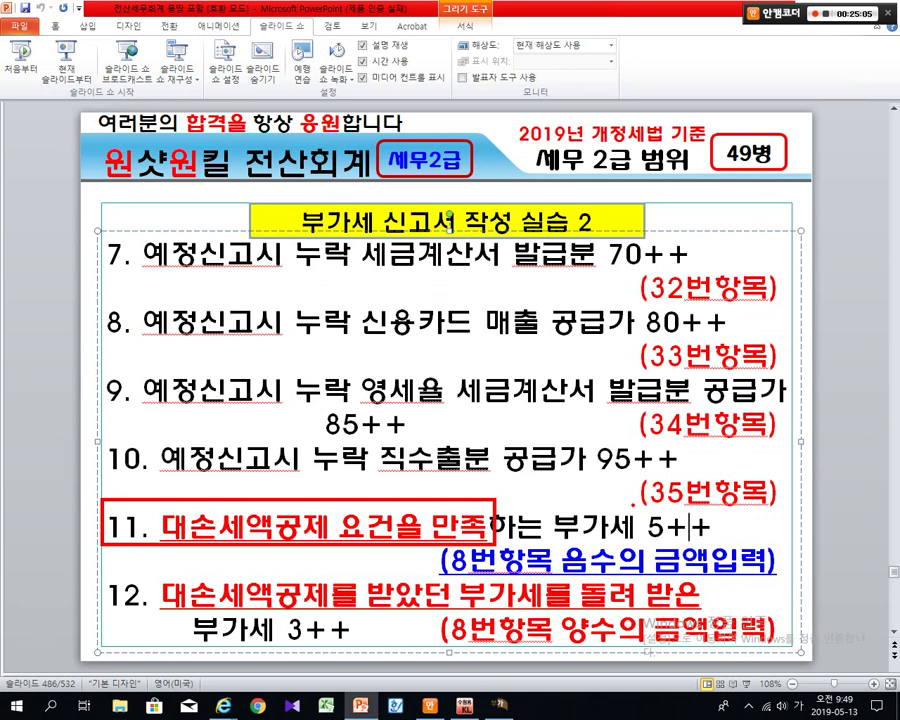
left_click_drag(632, 505, 710, 542)
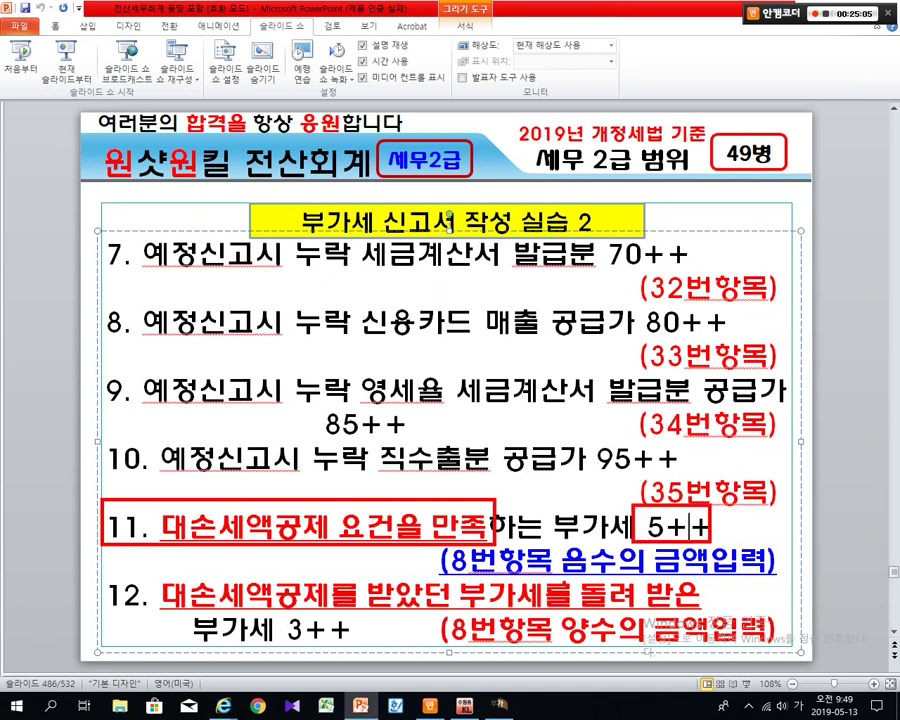
mouse_move(594, 584)
left_mouse_down()
mouse_move(565, 572)
mouse_move(594, 541)
mouse_move(603, 584)
left_mouse_up()
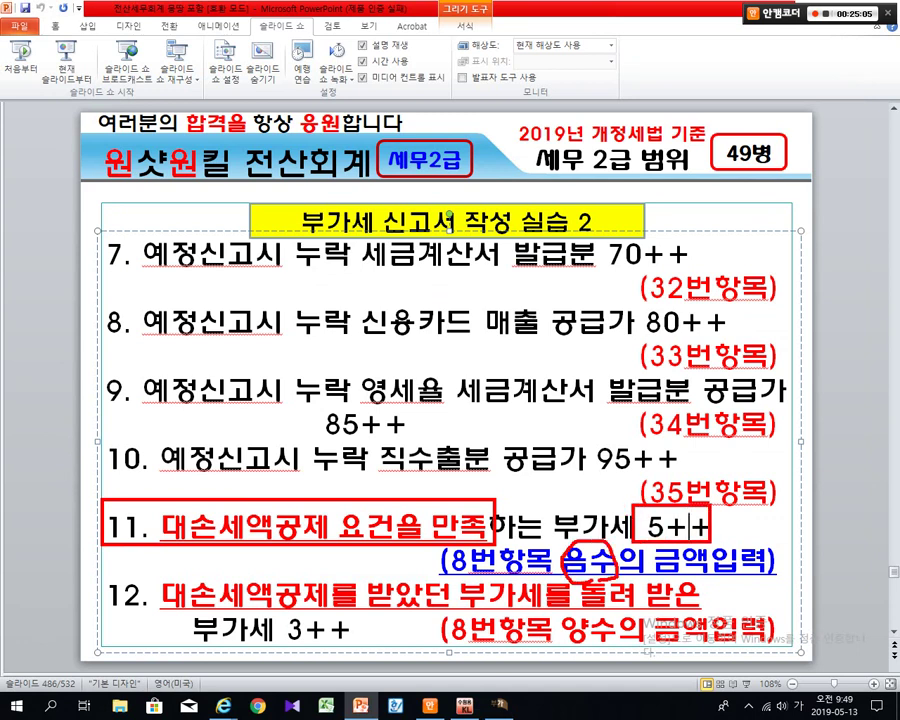
left_click_drag(587, 489, 599, 553)
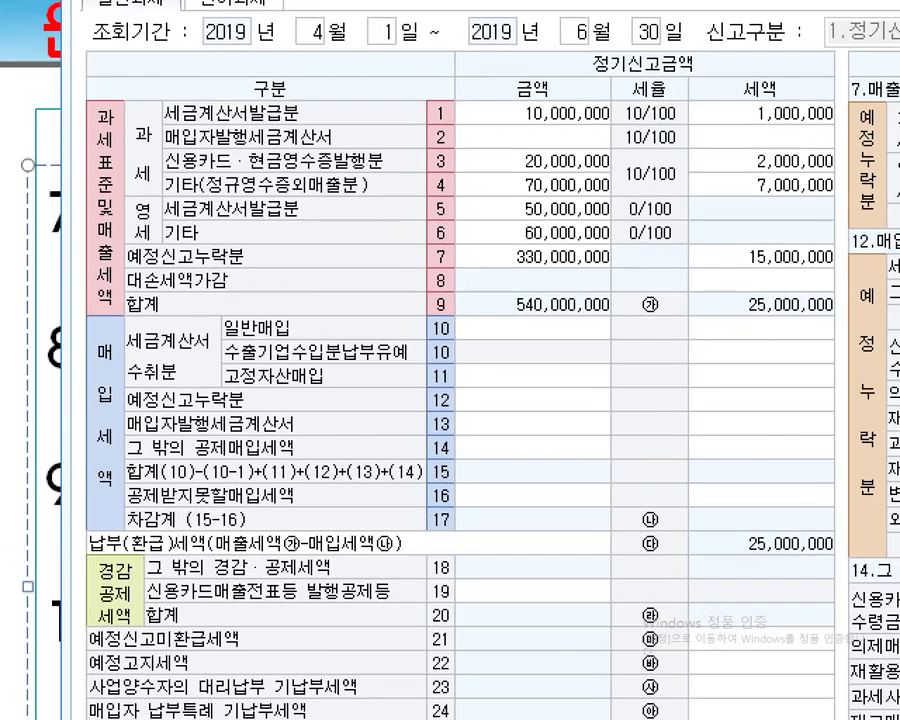
- Frame the 대손세액가감 row, item 8, on the magnified VAT return and write −5++ in its tax column
mouse_move(122, 262)
left_mouse_down()
mouse_move(655, 268)
mouse_move(856, 293)
mouse_move(857, 303)
left_mouse_up()
mouse_move(693, 281)
left_mouse_down()
mouse_move(764, 290)
mouse_move(749, 297)
left_mouse_up()
left_click_drag(753, 274, 783, 274)
mouse_move(788, 286)
left_mouse_down()
mouse_move(802, 286)
mouse_move(800, 297)
mouse_move(828, 292)
mouse_move(809, 298)
left_mouse_up()
key("Escape")
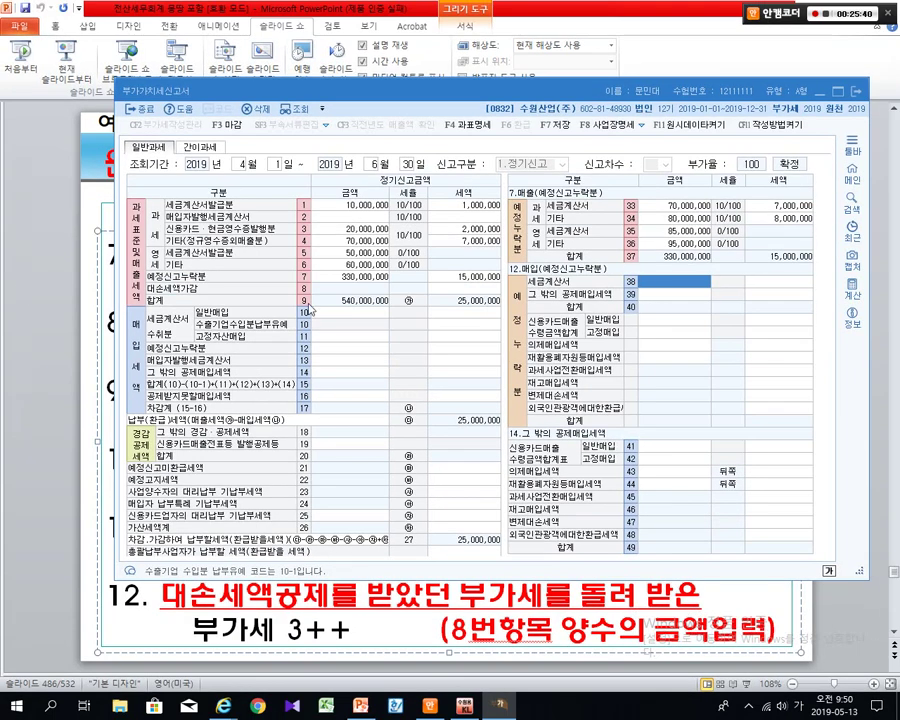
- Set the 대손세액가감 tax amount in item 8 to -5,000,000 and frame the row on the magnified form
left_click(437, 284)
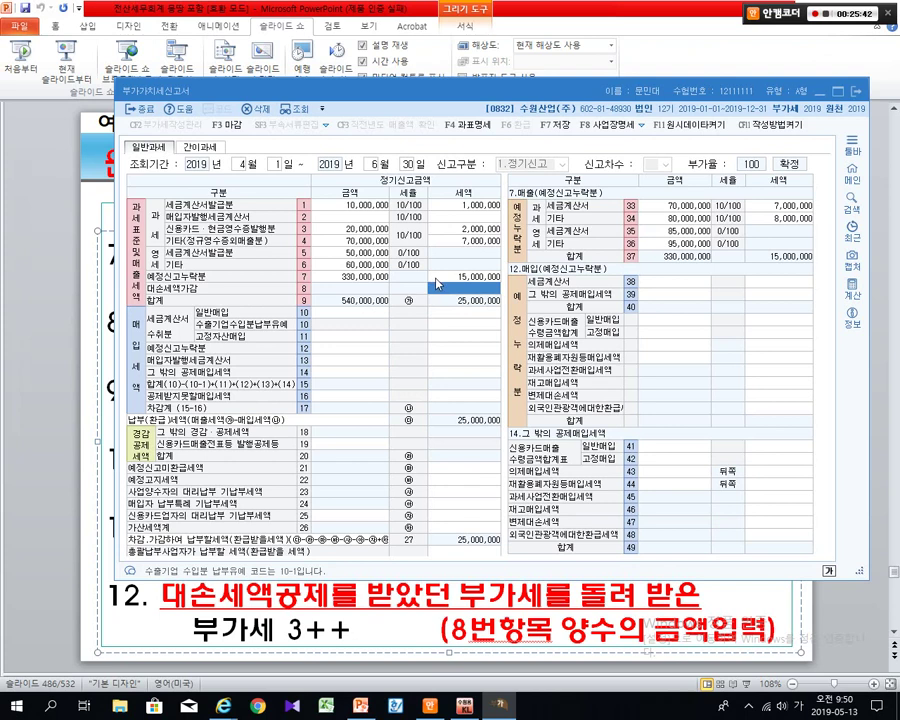
type("-5++")
key("Return")
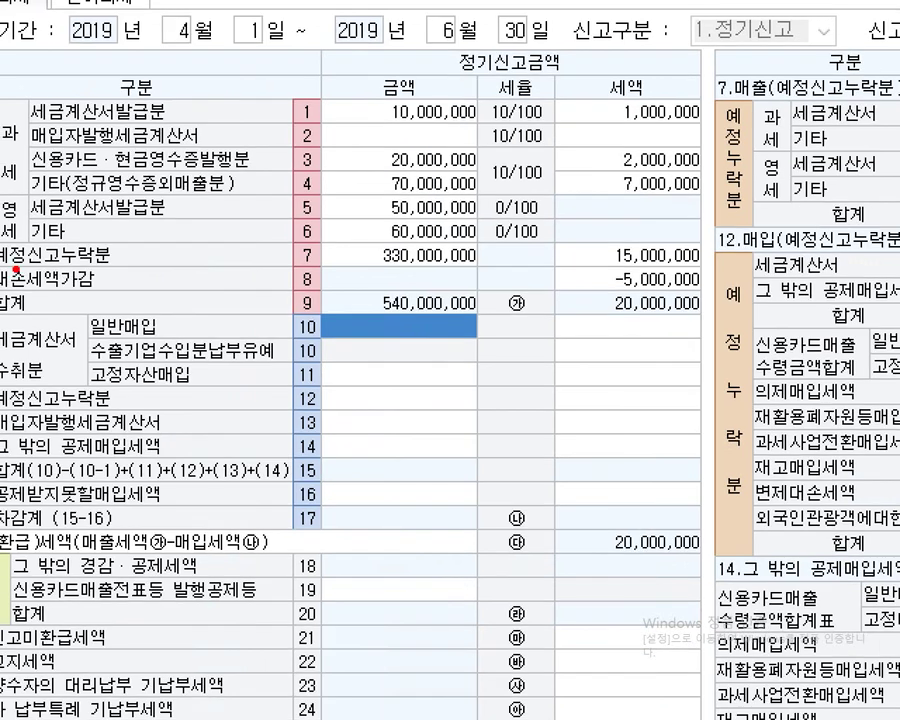
mouse_move(22, 255)
left_mouse_down()
mouse_move(494, 281)
mouse_move(716, 311)
mouse_move(722, 302)
left_mouse_up()
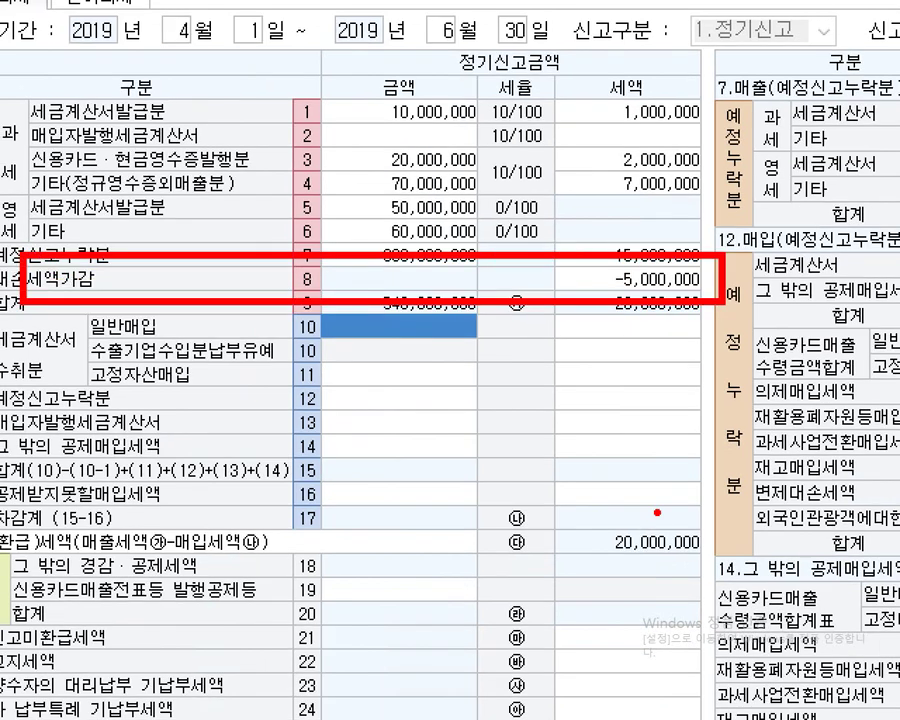
key("Escape")
- Switch to the exercise slide, frame line 12's recovered 대손세액공제 wording and mark its 3++ amount and item 8 hint
left_click(76, 354)
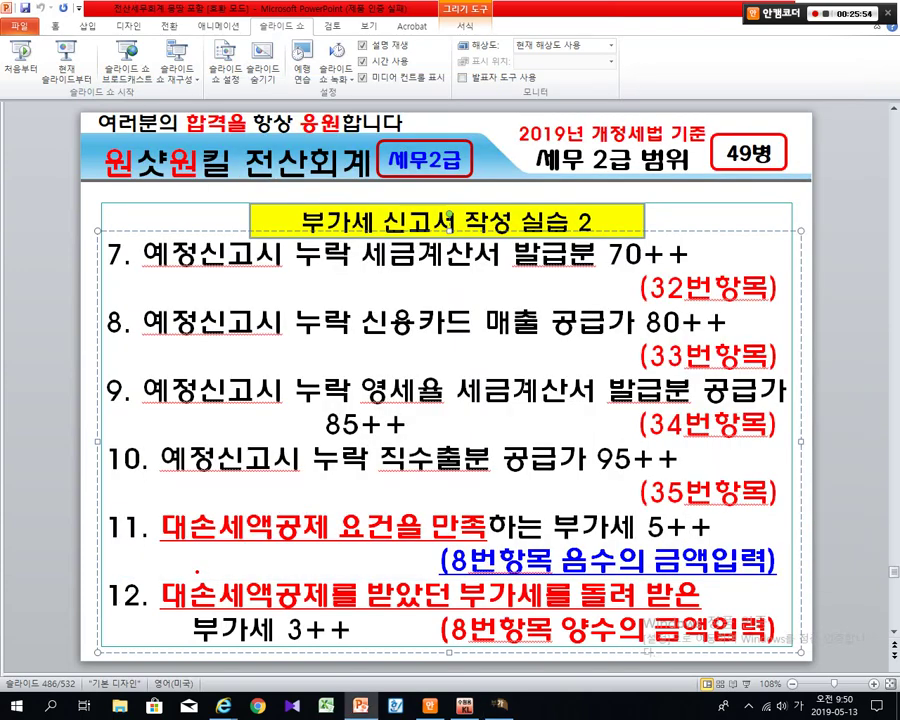
left_click_drag(158, 570, 715, 612)
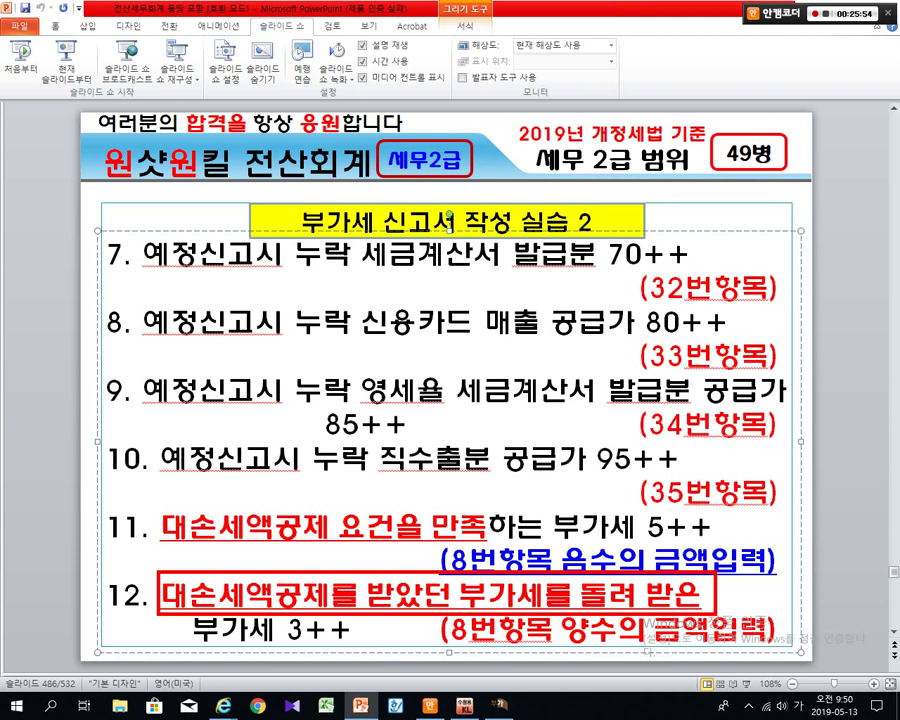
mouse_move(361, 652)
left_mouse_down()
mouse_move(330, 643)
mouse_move(344, 624)
left_mouse_up()
left_click_drag(445, 616, 447, 647)
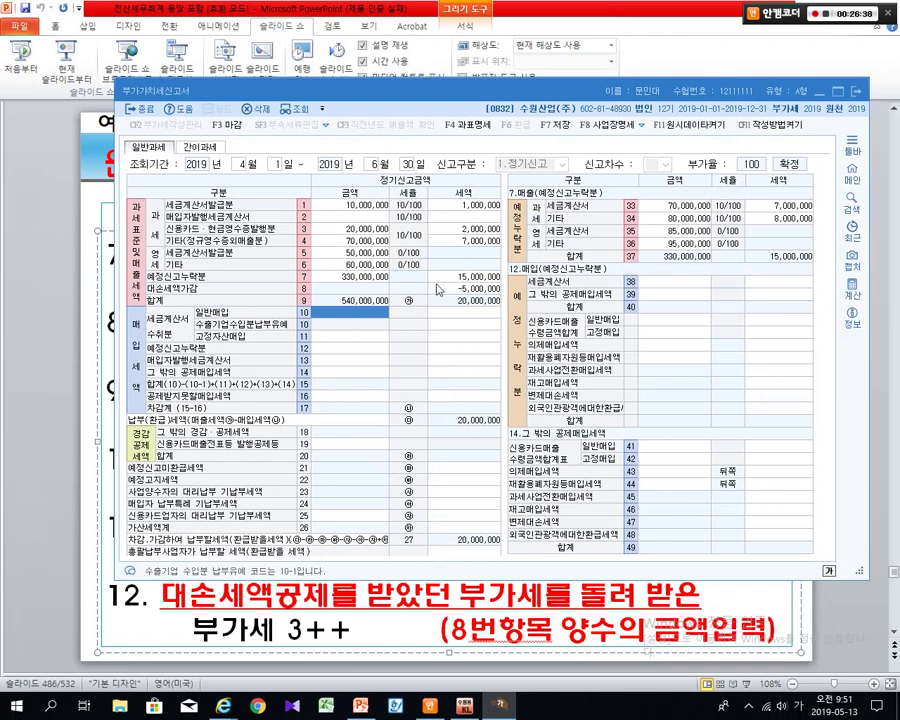
- Set the 대손세액가감 tax amount in item 8 to 3,000,000 and annotate circled minus and plus signs below the framed row
left_click(440, 289)
type("3000000")
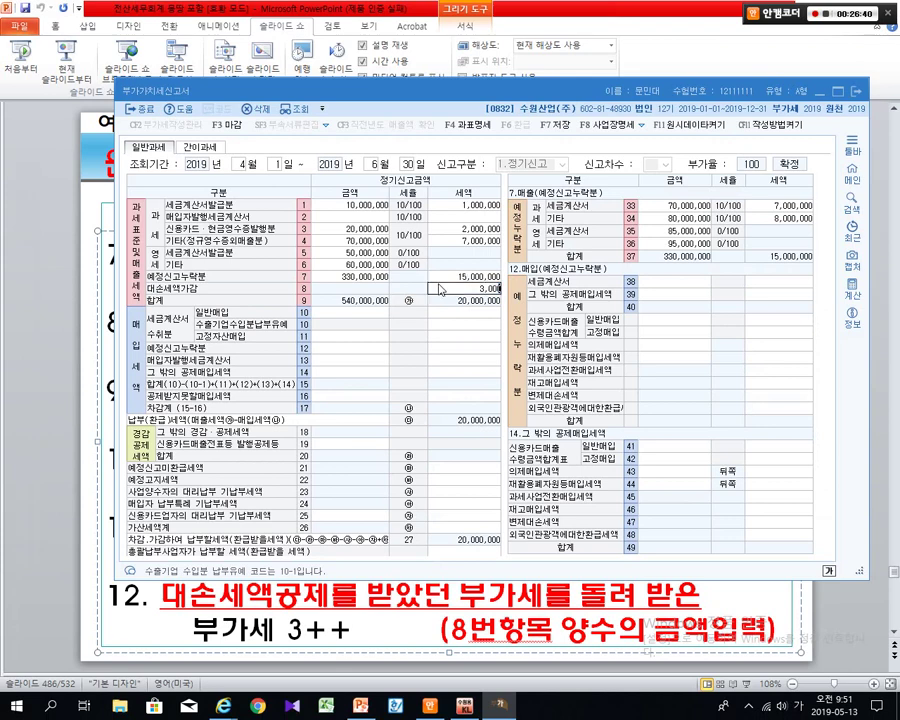
key("Return")
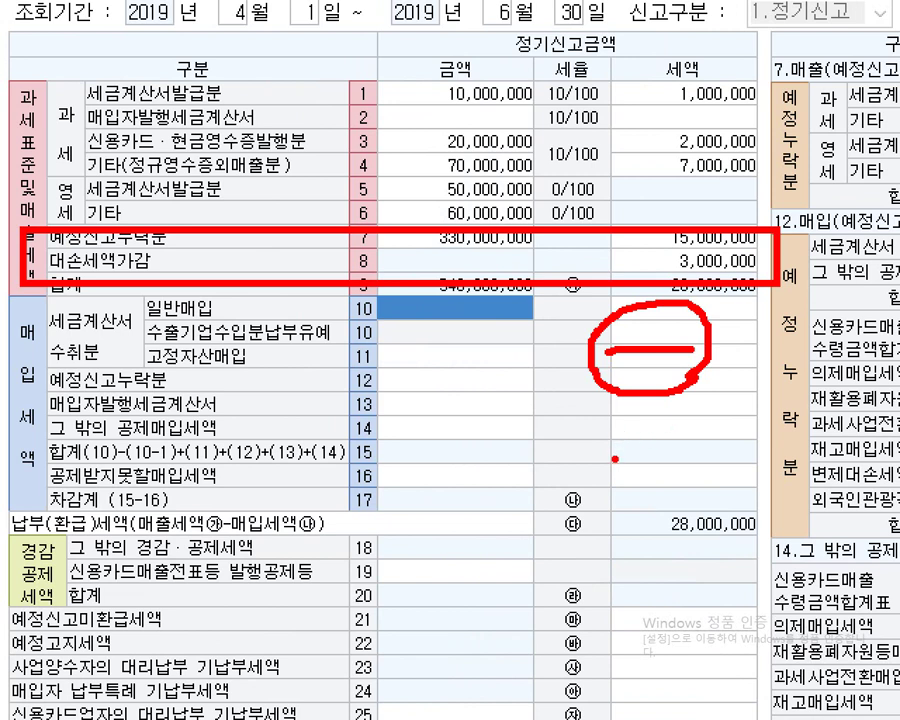
left_click_drag(616, 459, 686, 456)
mouse_move(654, 434)
left_mouse_down()
mouse_move(655, 474)
mouse_move(650, 403)
mouse_move(688, 497)
left_mouse_up()
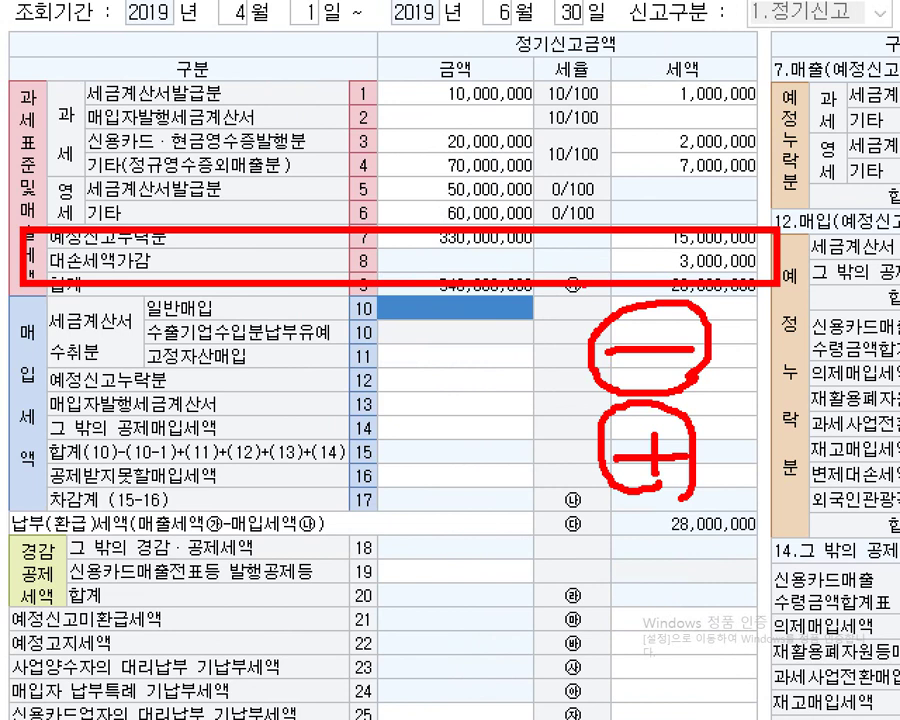
key("Escape")
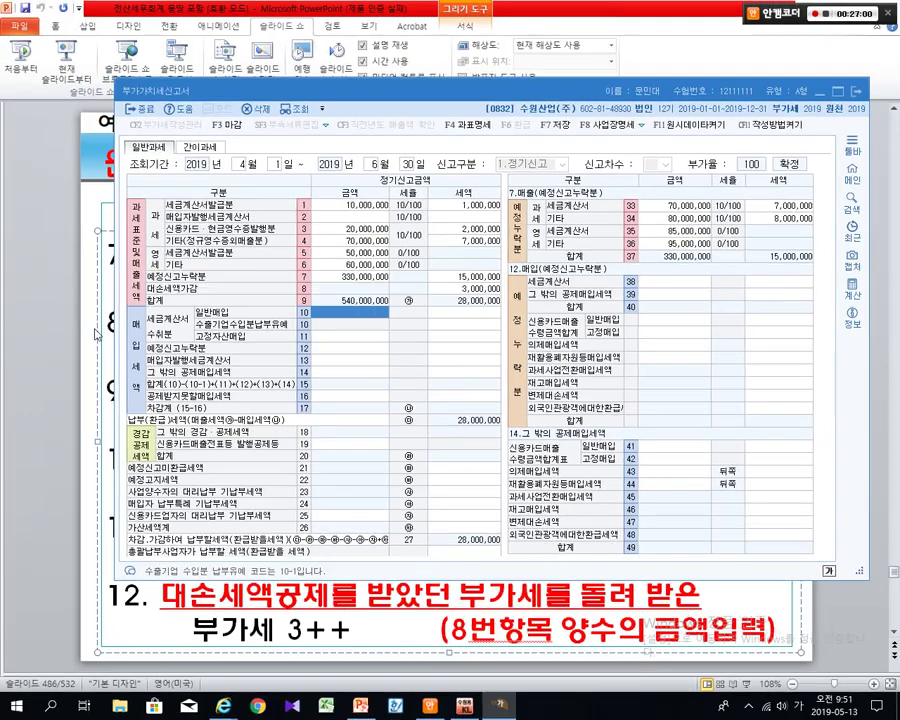
- Switch to the slides, advance to 부가세 신고서 작성 실습 3, and underline purchase line 1 with its (일반) wording framed
left_click(82, 333)
scroll(84, 333, "down", 1)
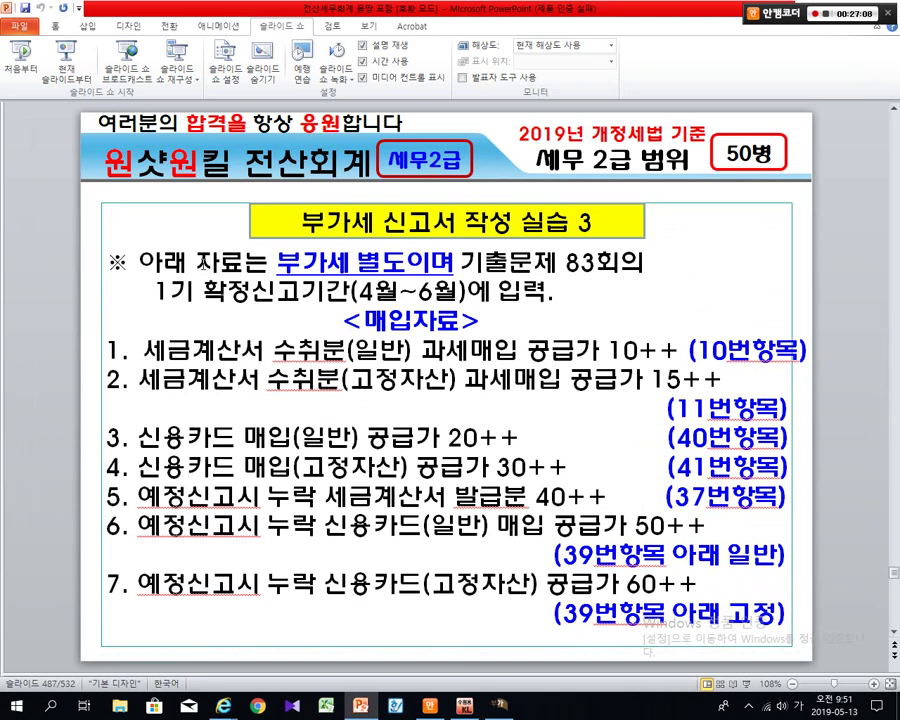
key("ctrl")
mouse_move(156, 360)
left_mouse_down()
mouse_move(282, 374)
mouse_move(338, 368)
mouse_move(377, 341)
mouse_move(410, 358)
mouse_move(342, 349)
mouse_move(342, 341)
left_mouse_up()
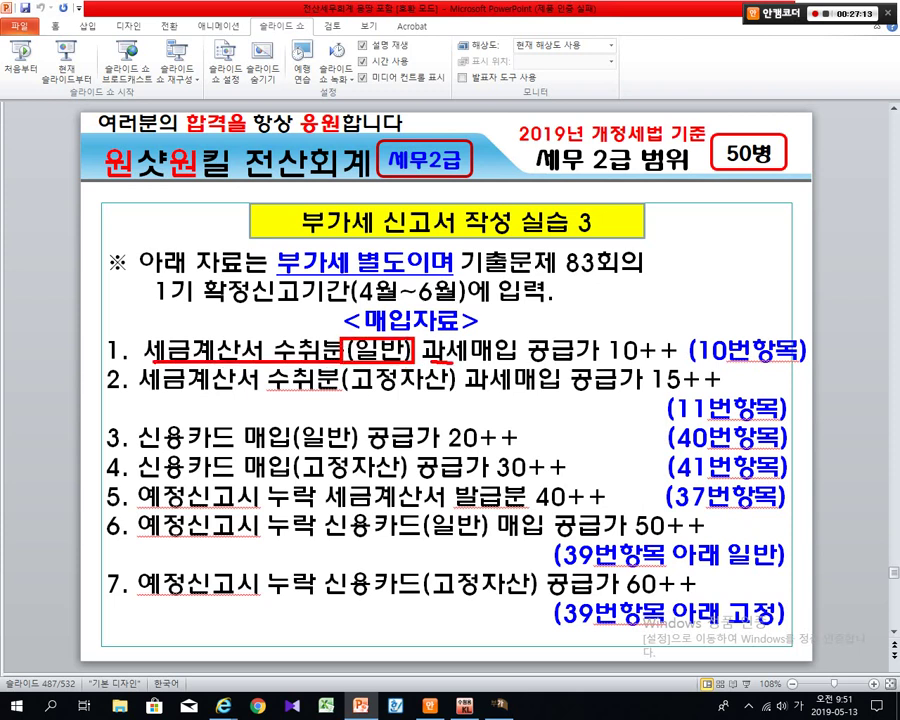
left_click_drag(418, 363, 780, 366)
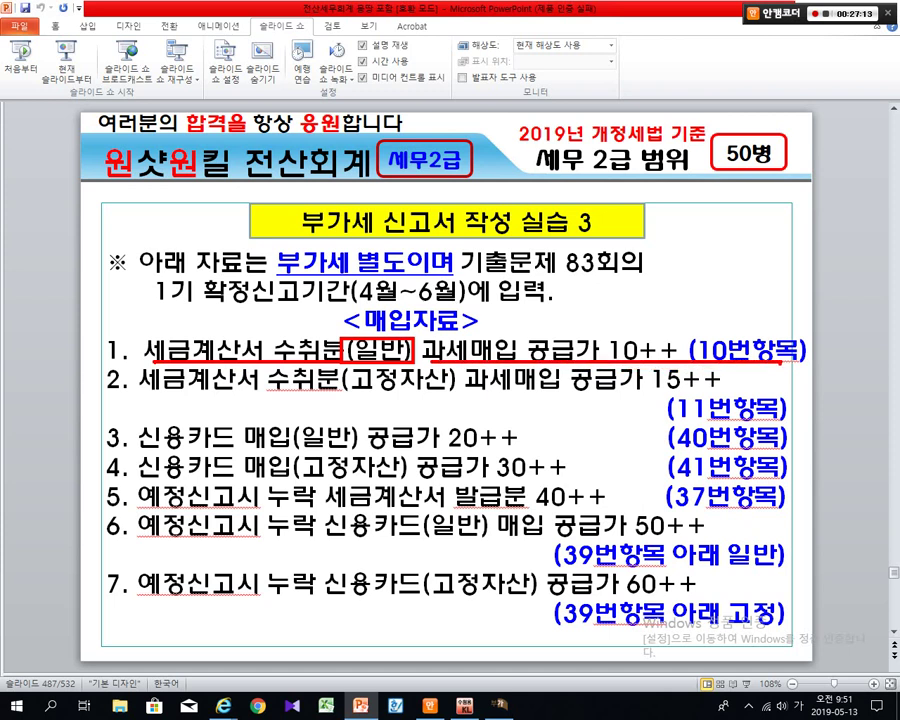
- Switch to the VAT return, magnify the 매입세액 section, frame it with 세금계산서 수취분, and underline 일반매입 and 고정자산매입
key("alt+Tab")
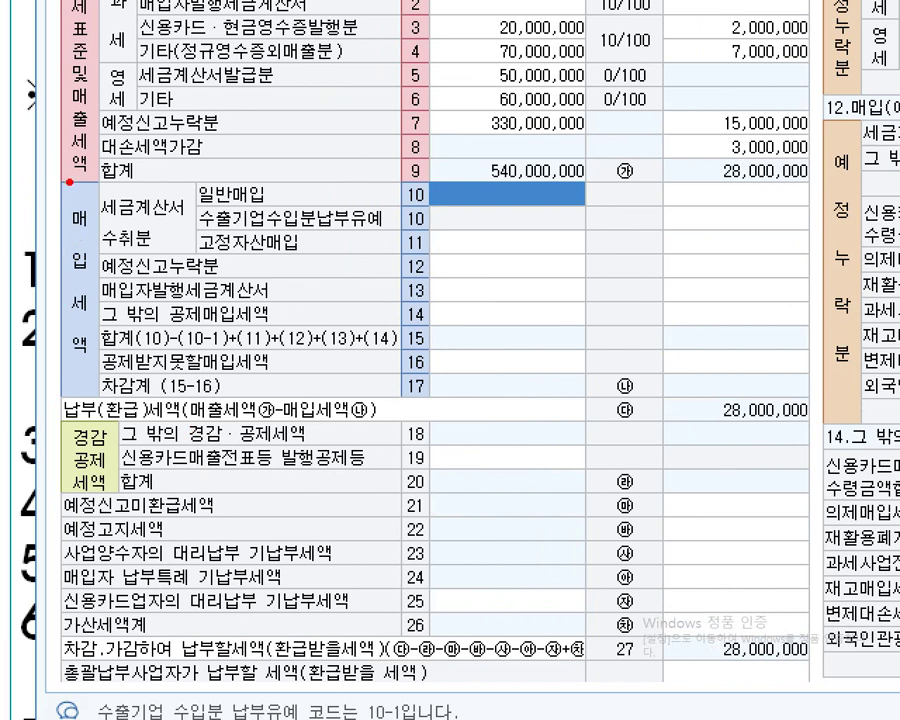
mouse_move(53, 174)
left_mouse_down()
mouse_move(430, 202)
mouse_move(464, 266)
mouse_move(843, 380)
mouse_move(843, 395)
left_mouse_up()
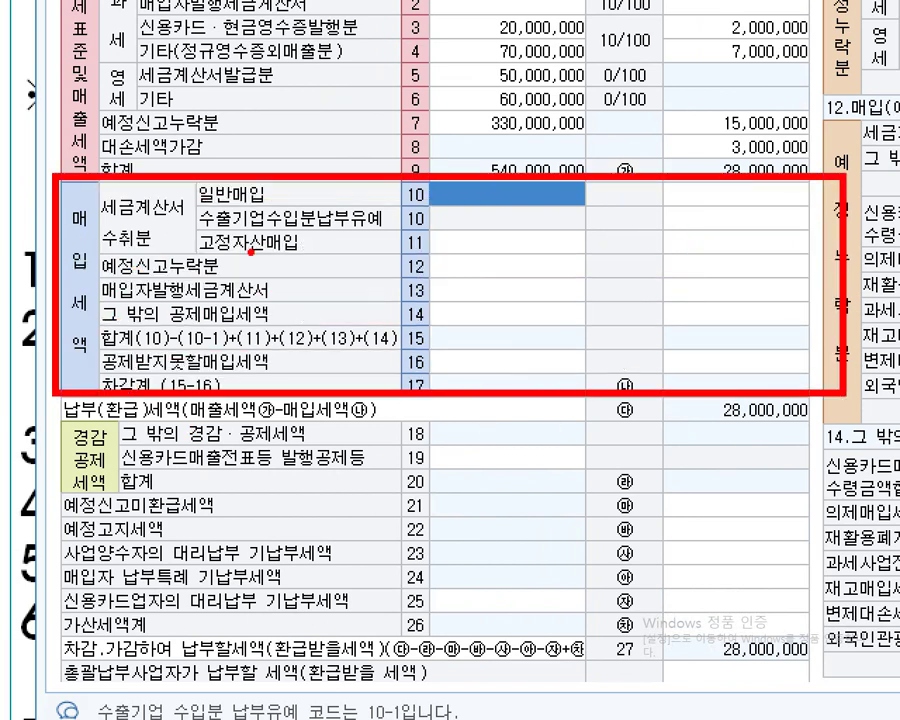
mouse_move(95, 191)
left_mouse_down()
mouse_move(177, 238)
mouse_move(175, 252)
left_mouse_up()
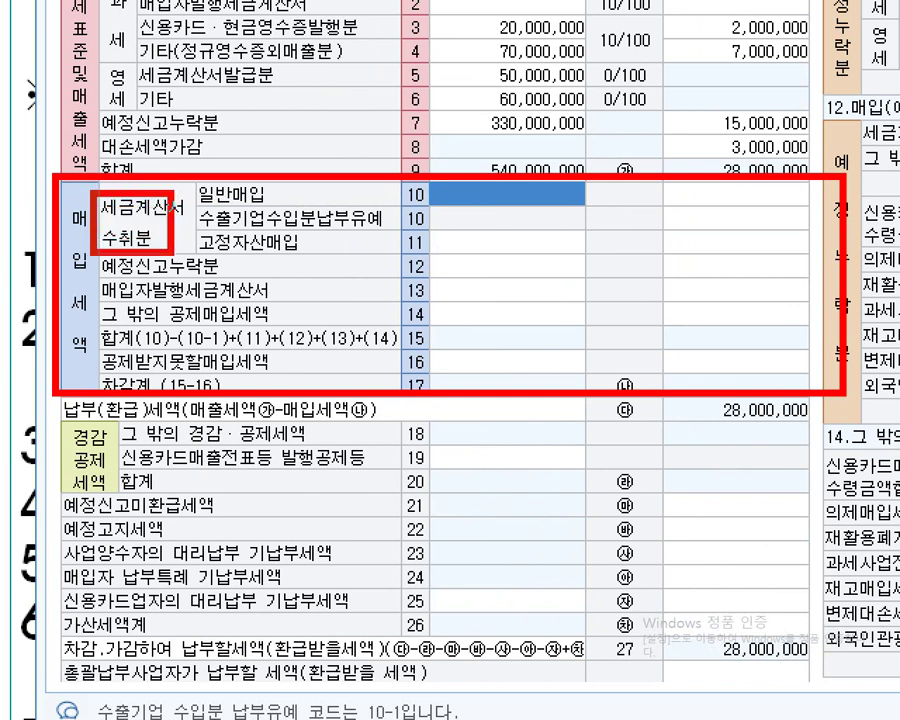
left_click_drag(199, 204, 290, 199)
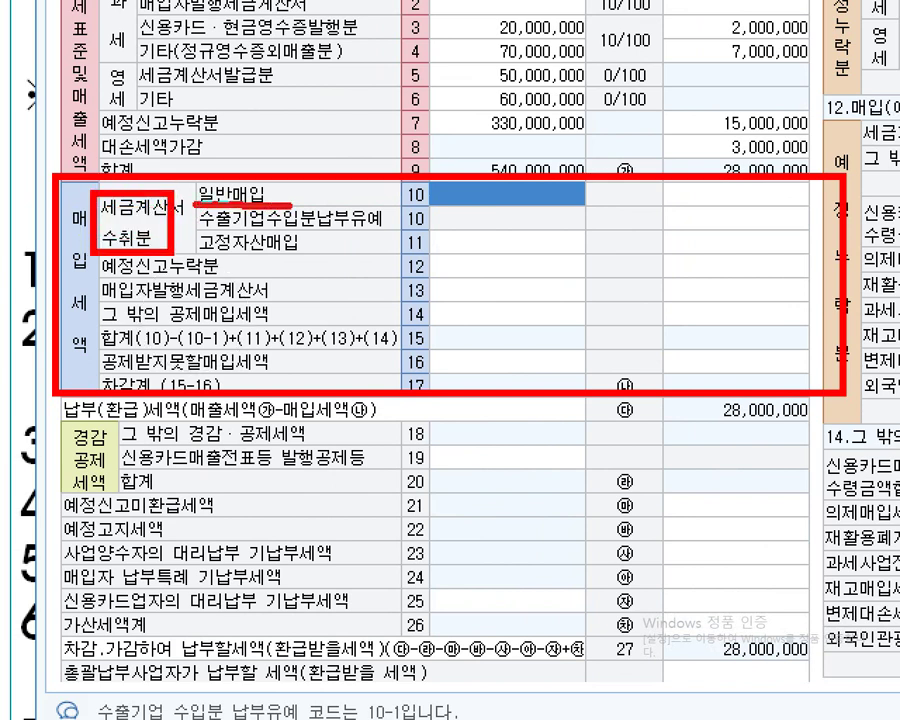
left_click_drag(197, 247, 296, 249)
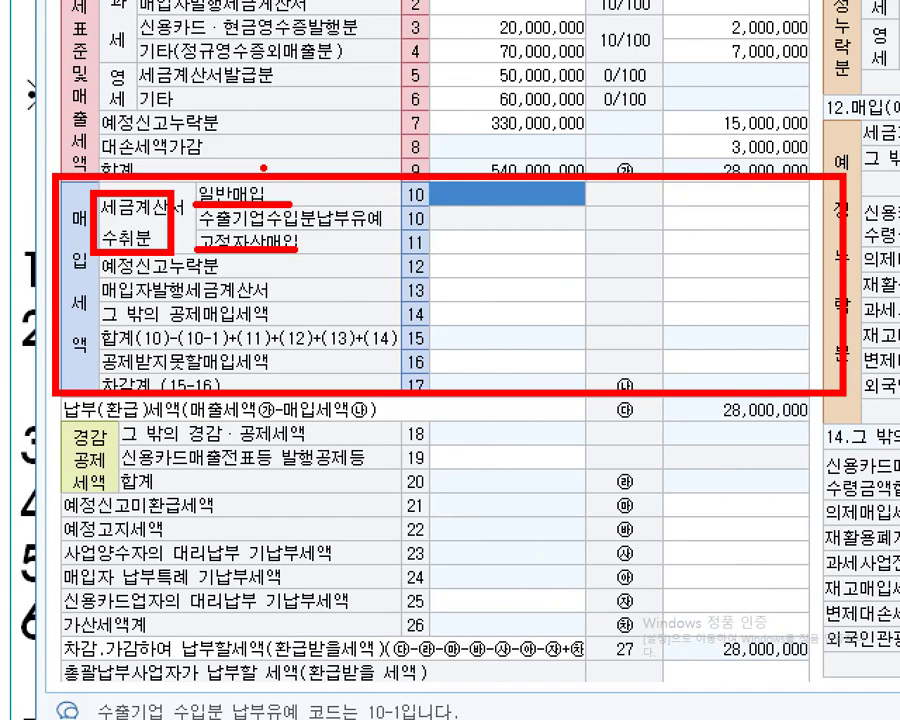
left_click_drag(263, 168, 300, 148)
key("Escape")
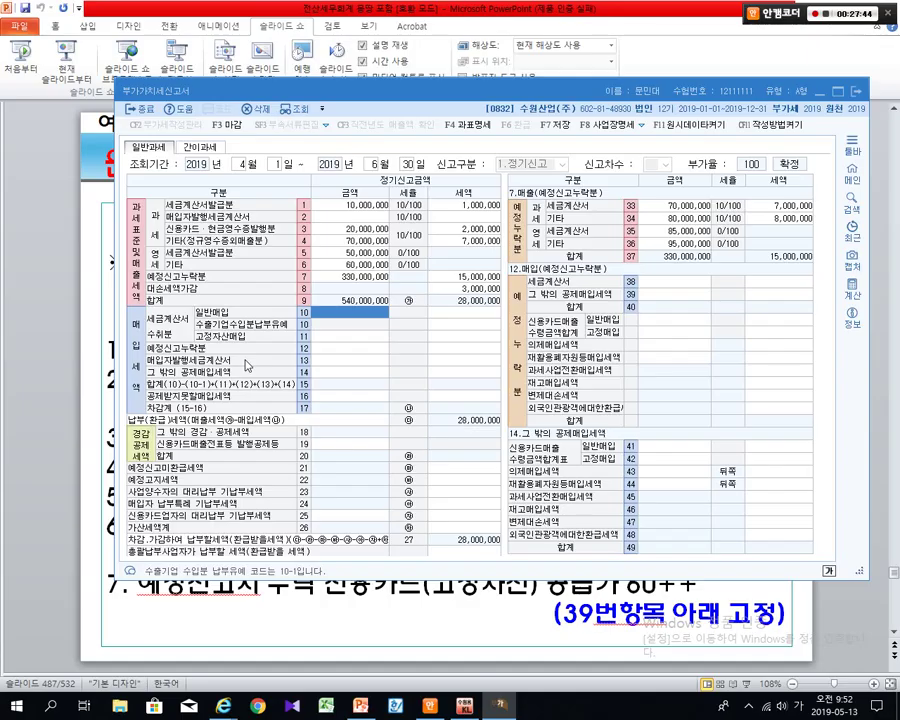
- Enter 10,000,000 as the amount and 1,000,000 as the tax for 일반매입 in item 10
type("10,000")
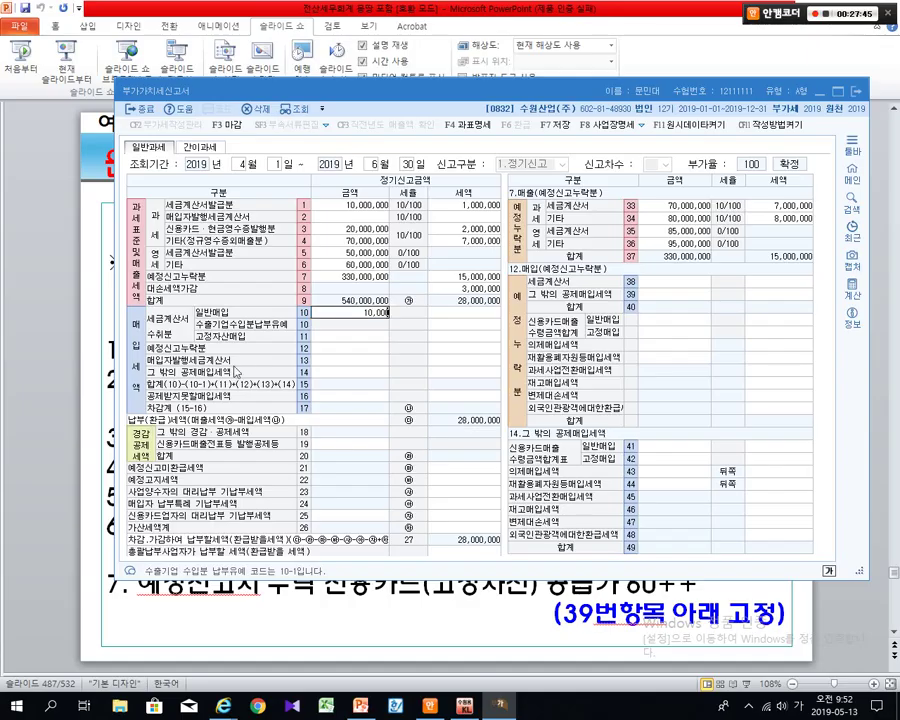
type(",000")
key("Return")
type("1000000")
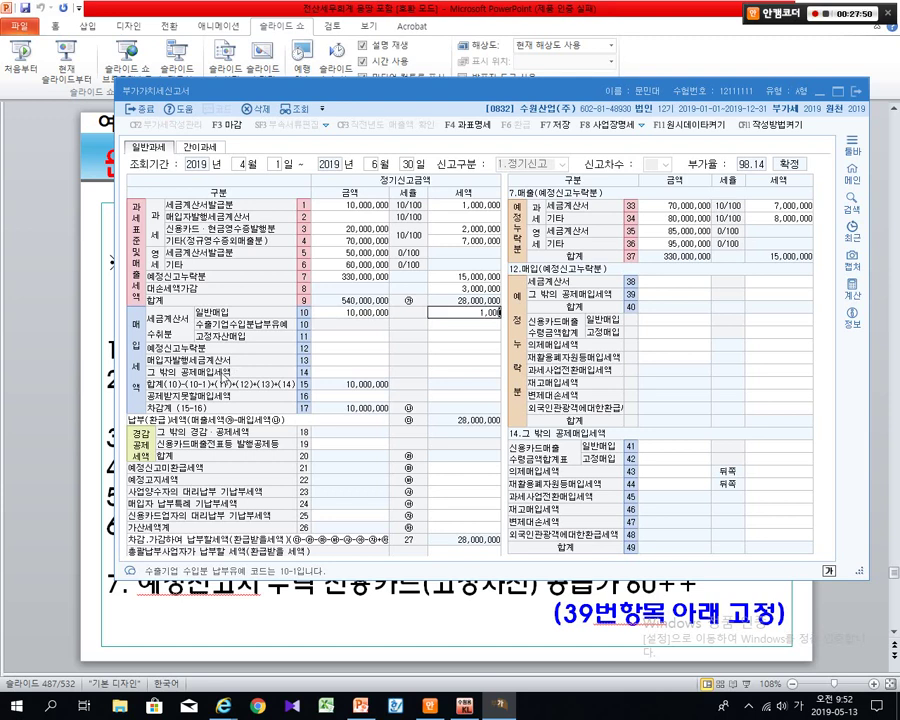
key("Return")
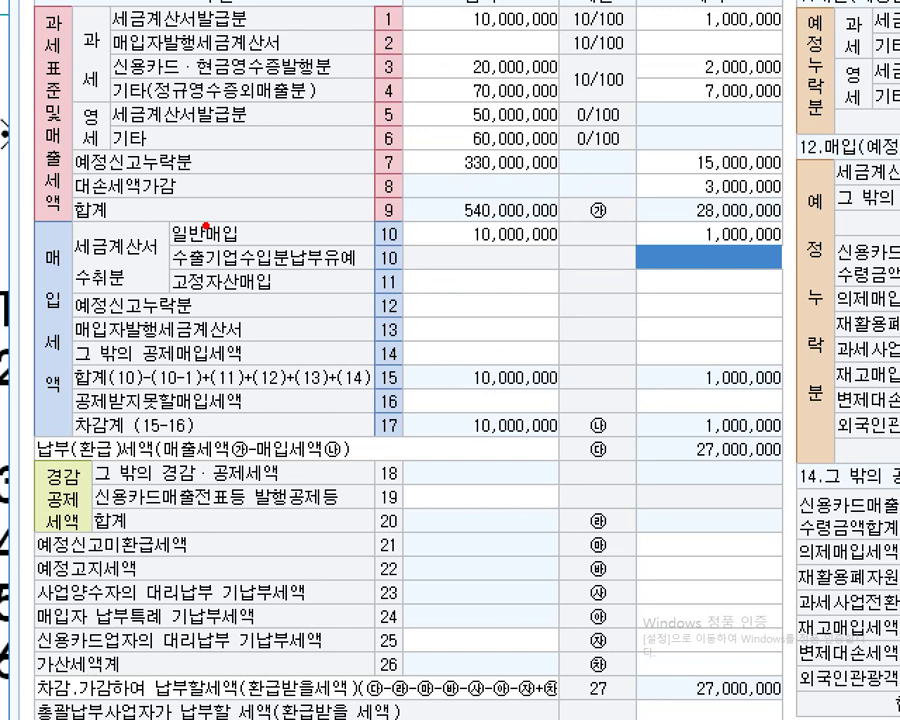
- Frame the 일반매입 row on the magnified form, then circle and check-mark its amount and tax
left_click_drag(163, 212, 795, 257)
left_click_drag(505, 125, 560, 100)
left_click_drag(555, 195, 515, 270)
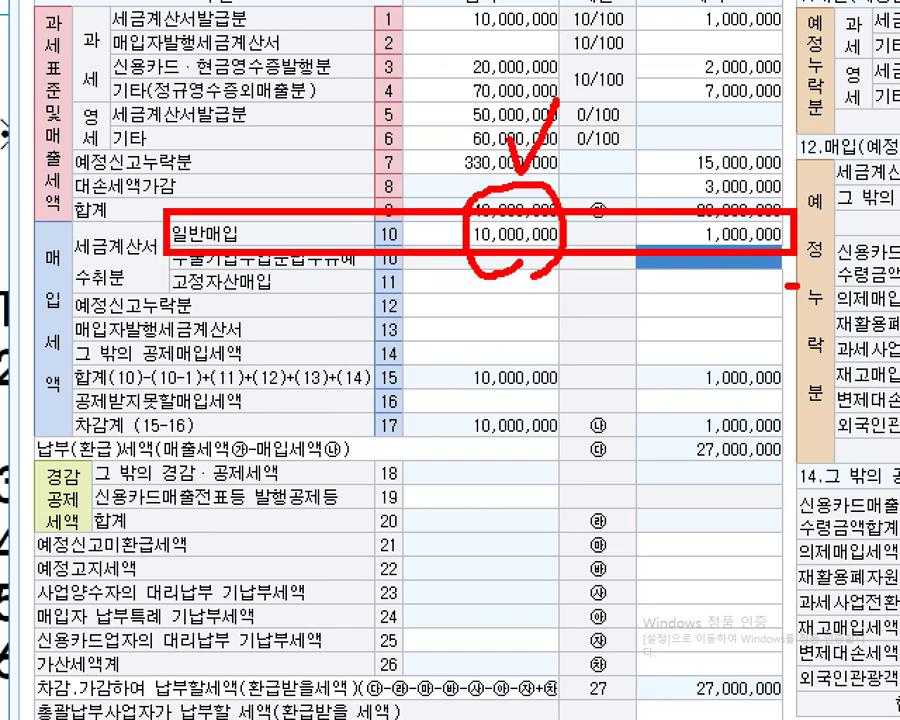
left_click_drag(745, 190, 770, 283)
left_click_drag(710, 152, 783, 118)
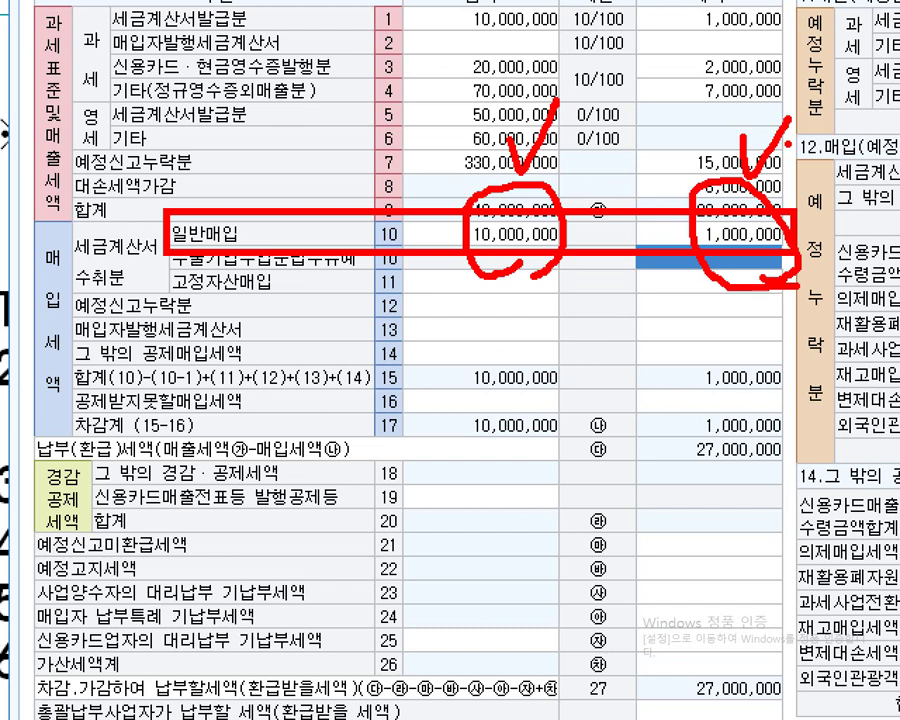
key("Escape")
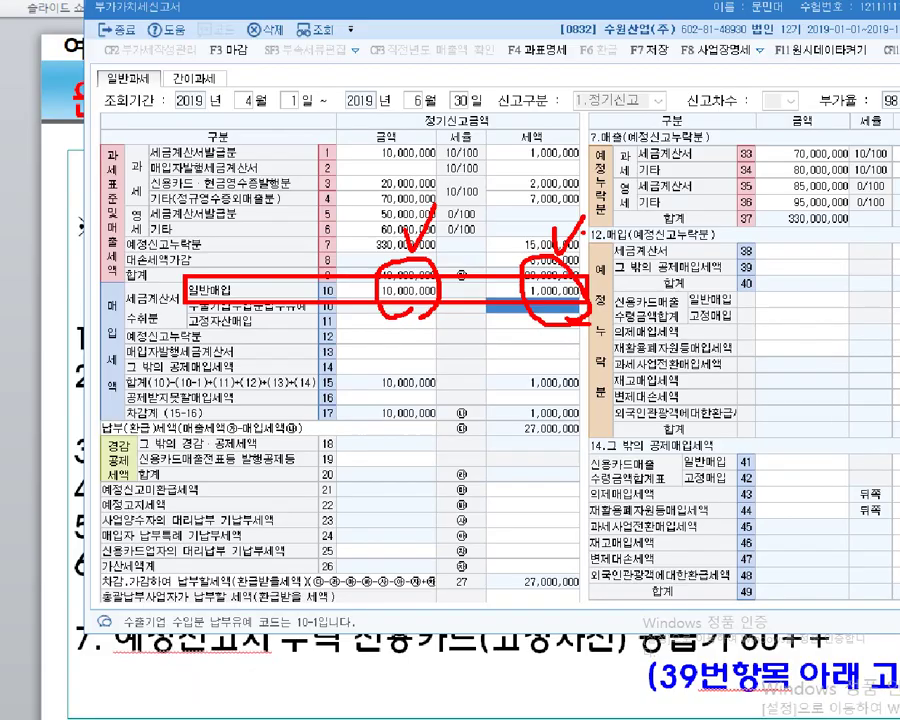
- Switch to the exercise slide, frame and check-mark the <매입자료> heading, and underline purchase line 2 for 고정자산
left_click(74, 336)
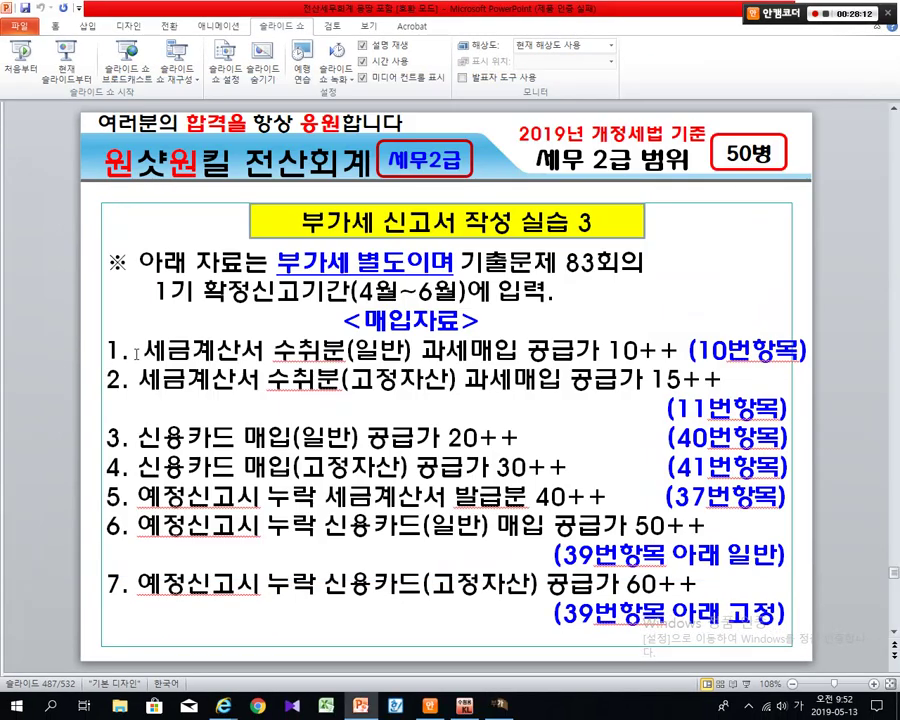
mouse_move(322, 293)
left_mouse_down()
mouse_move(452, 305)
mouse_move(495, 336)
left_mouse_up()
left_click_drag(486, 276, 549, 230)
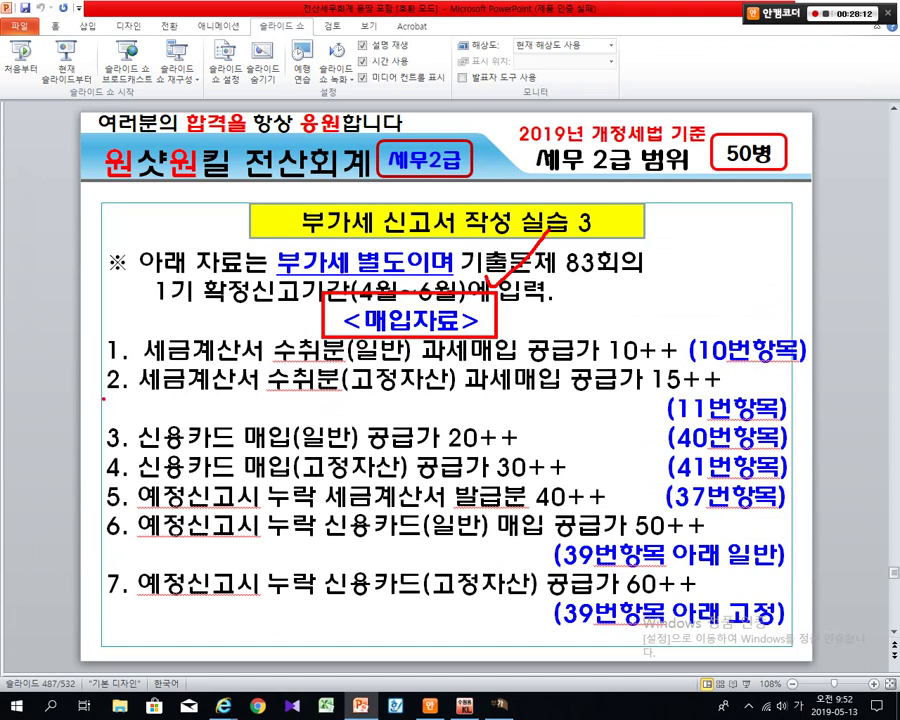
left_click_drag(104, 394, 306, 397)
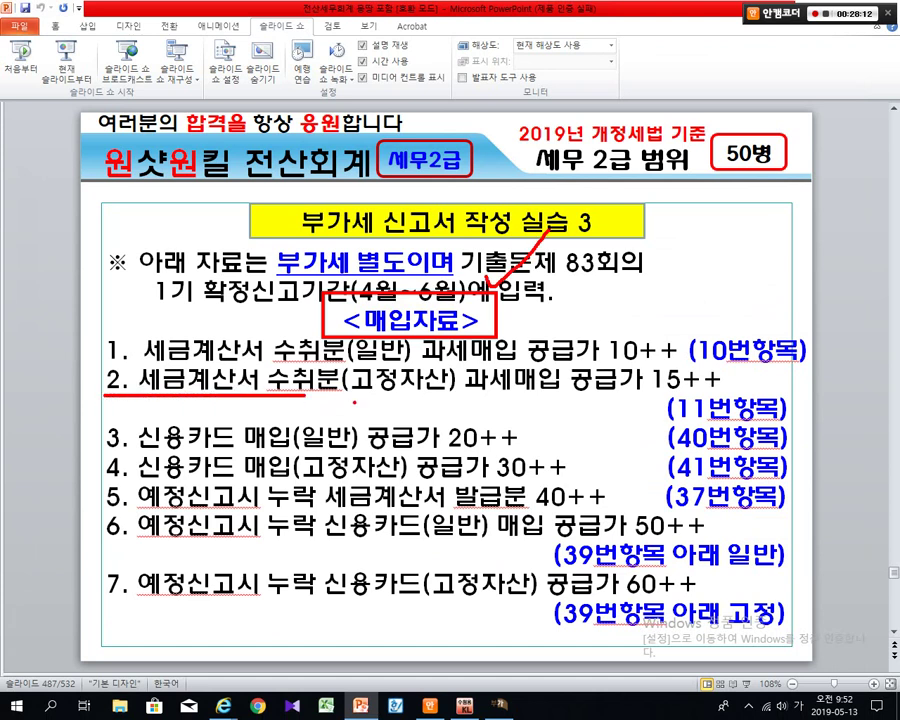
left_click_drag(365, 402, 720, 394)
key("Escape")
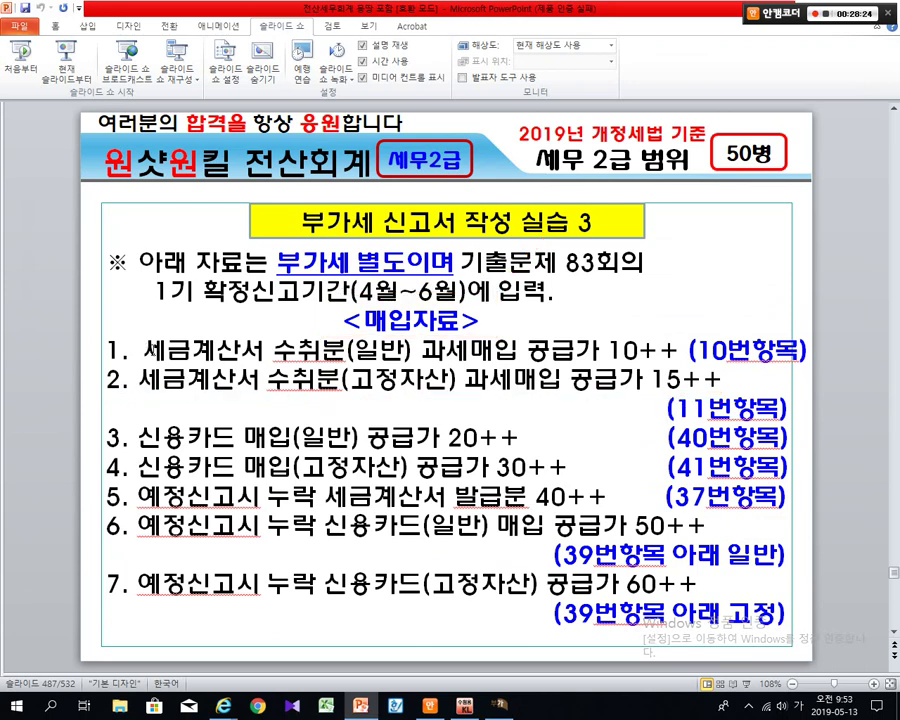
- Switch to the VAT return, frame the 매입세액 section and its 세금계산서 수취분 rows, and mark the 고정자산매입 row
key("alt+Tab")
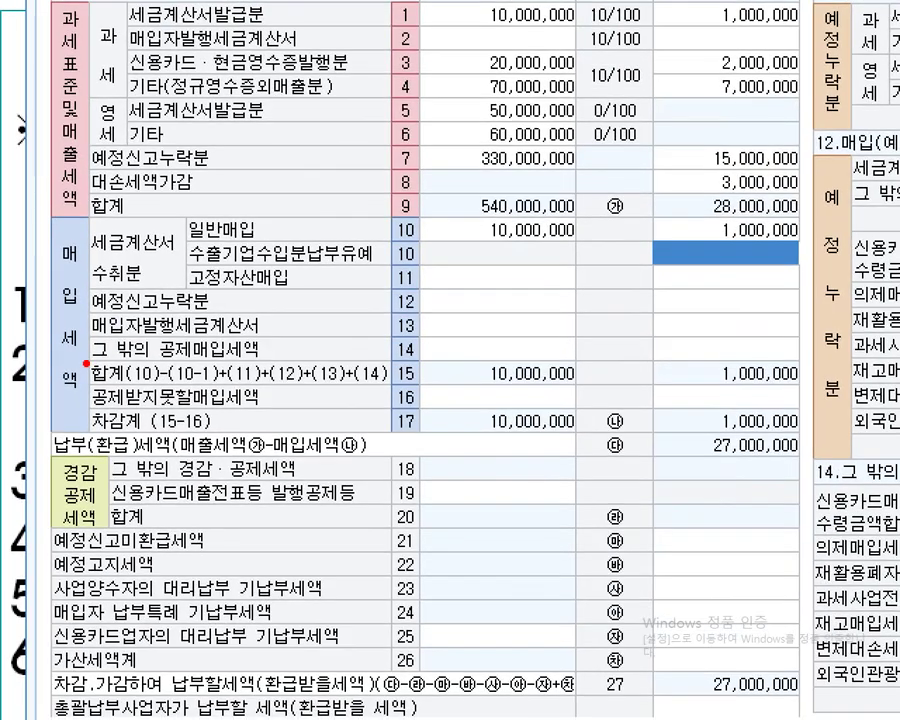
key("ctrl")
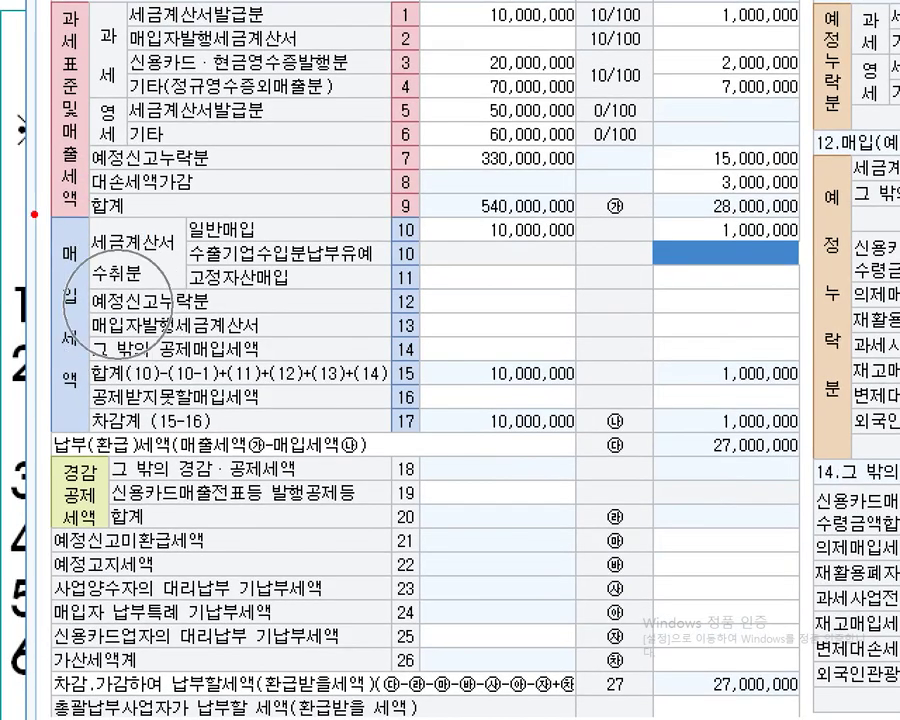
left_click_drag(30, 198, 829, 489)
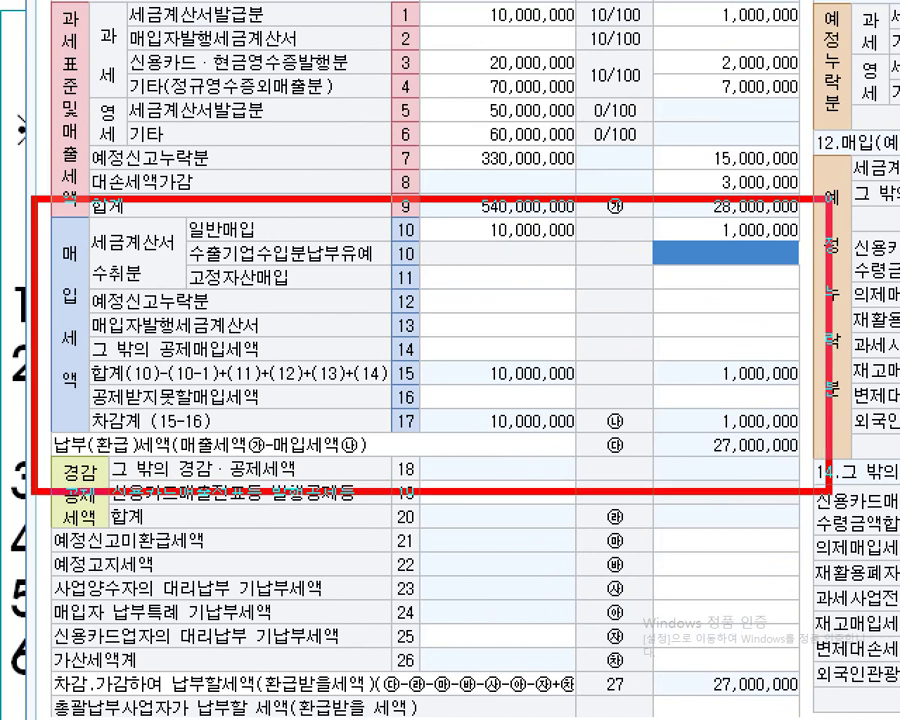
mouse_move(78, 216)
left_mouse_down()
mouse_move(682, 305)
mouse_move(781, 305)
mouse_move(809, 290)
left_mouse_up()
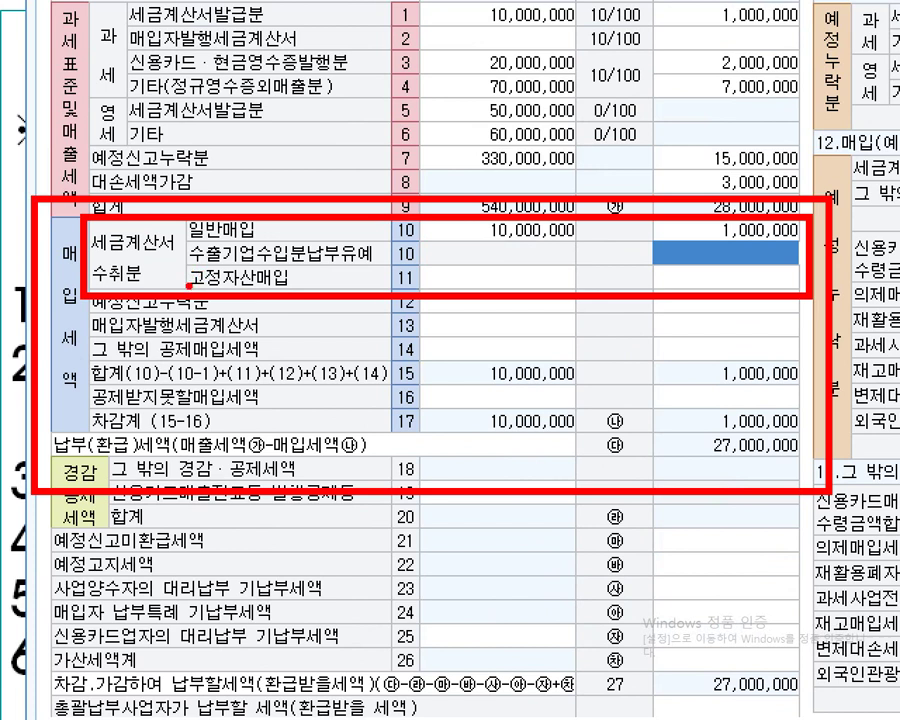
left_click_drag(181, 276, 805, 277)
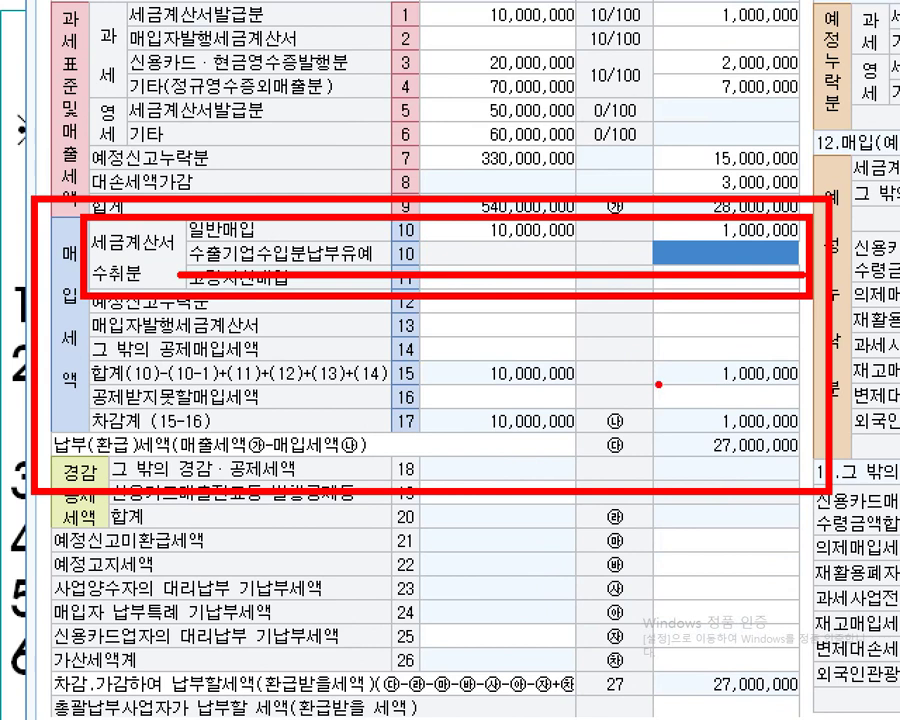
key("Escape")
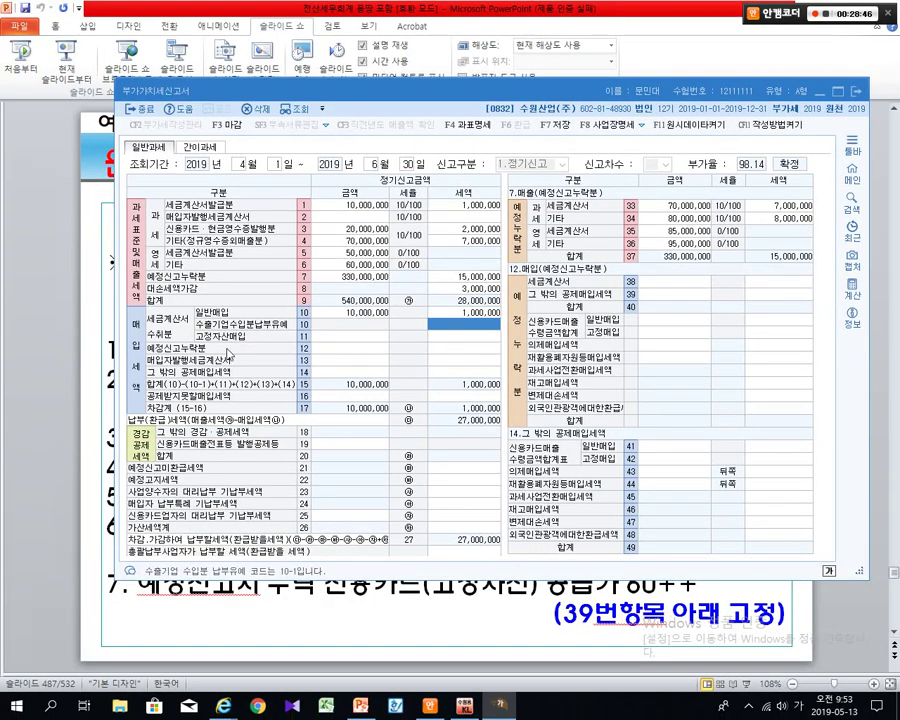
- Enter 15,000,000 as the amount and 1,500,000 as the tax for 고정자산매입 in item 11
left_click(324, 337)
type("15000000")
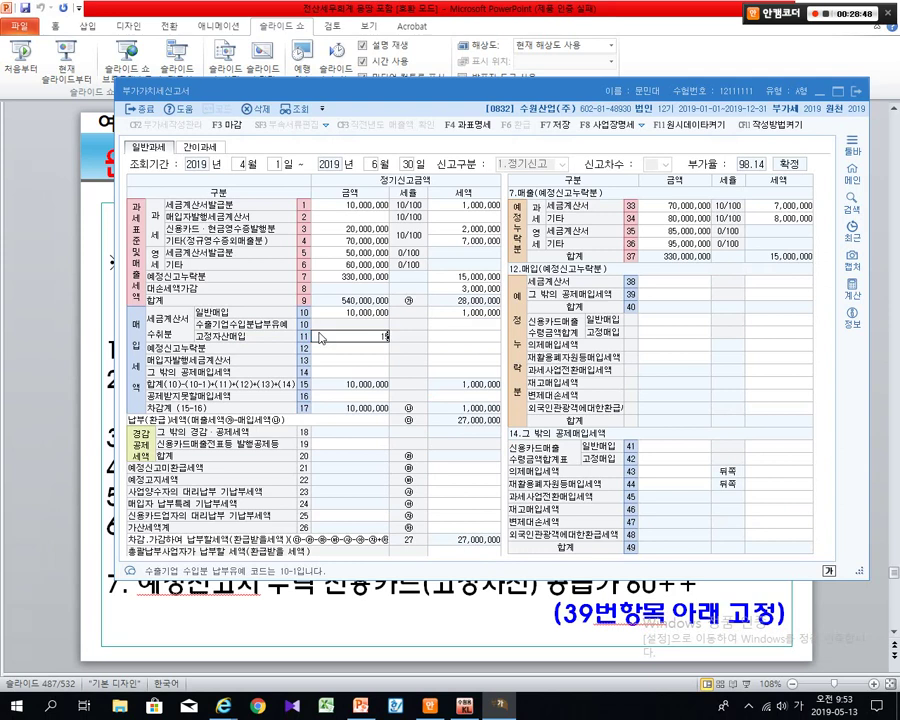
key("Return")
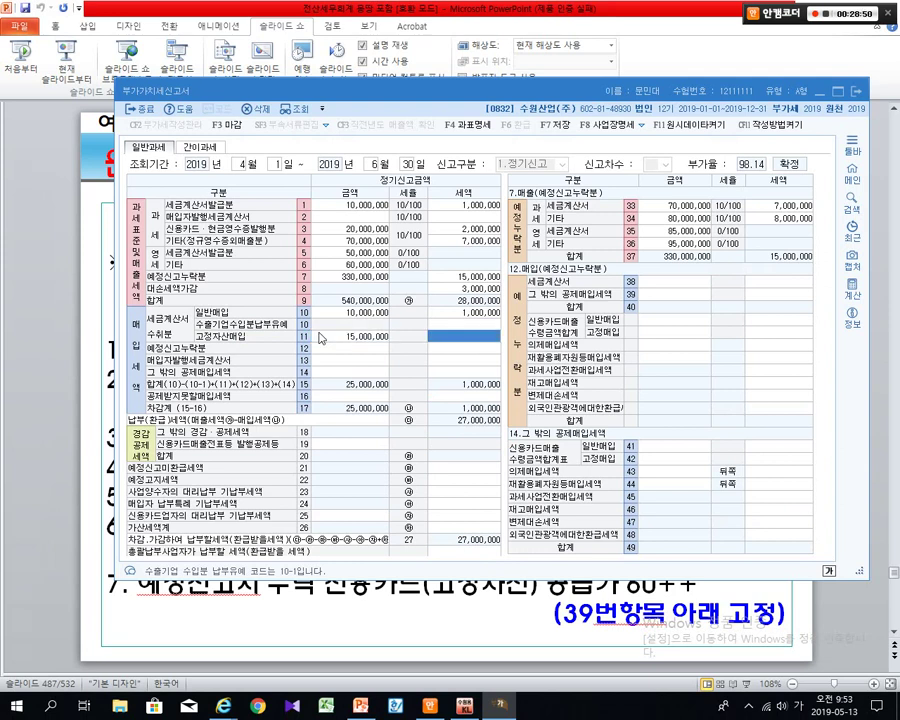
type("1500000")
key("Return")
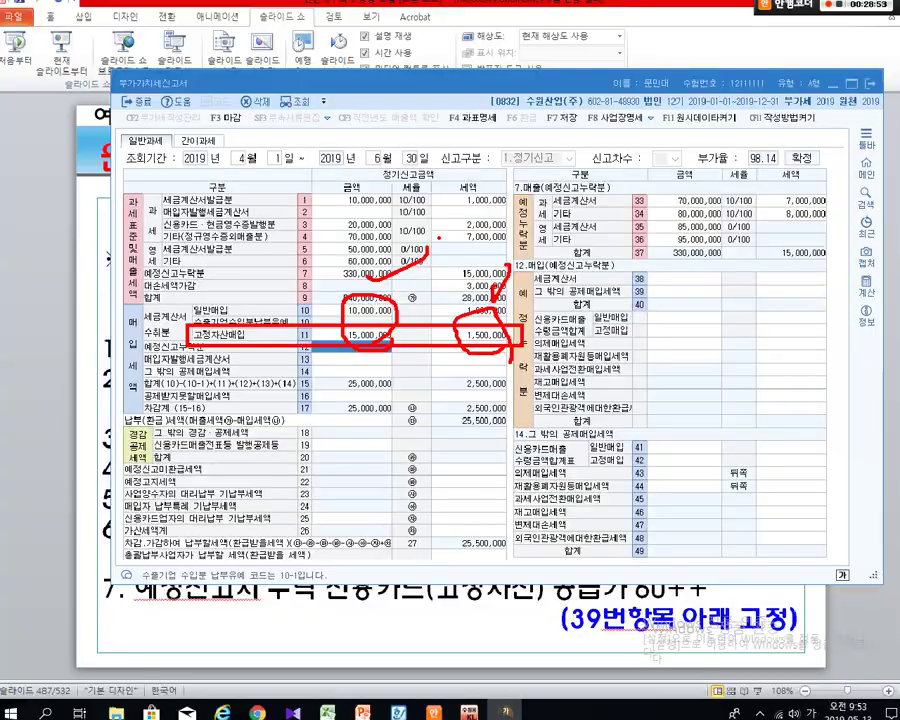
- Consult purchase line 3 on the slide, and on the return frame section 14, circle its 신용카드매출 label and underline 일반매입 item 41
key("alt+Tab")
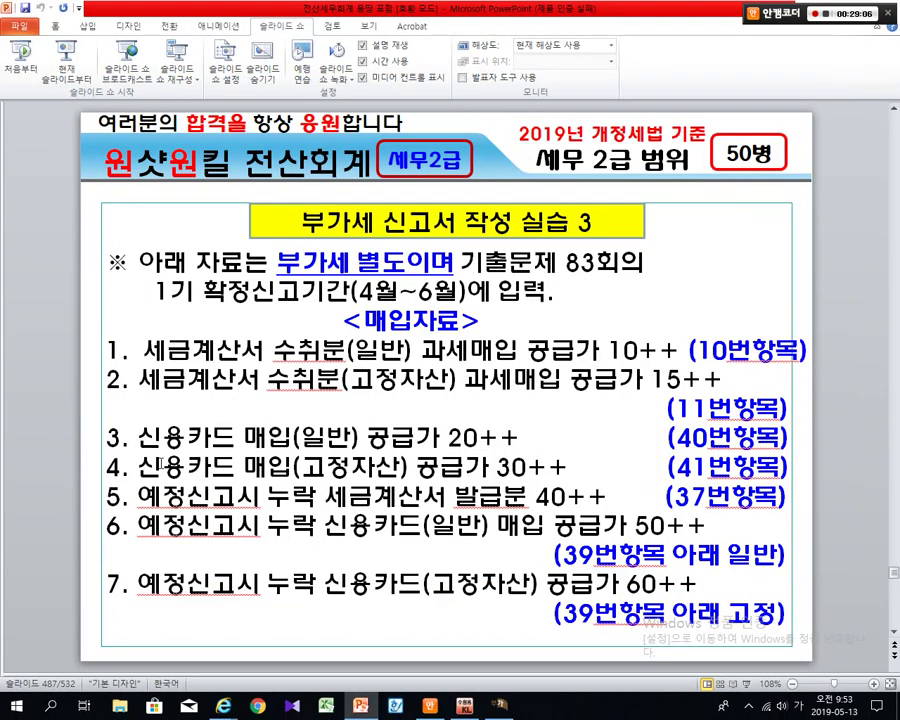
left_click_drag(138, 437, 190, 438)
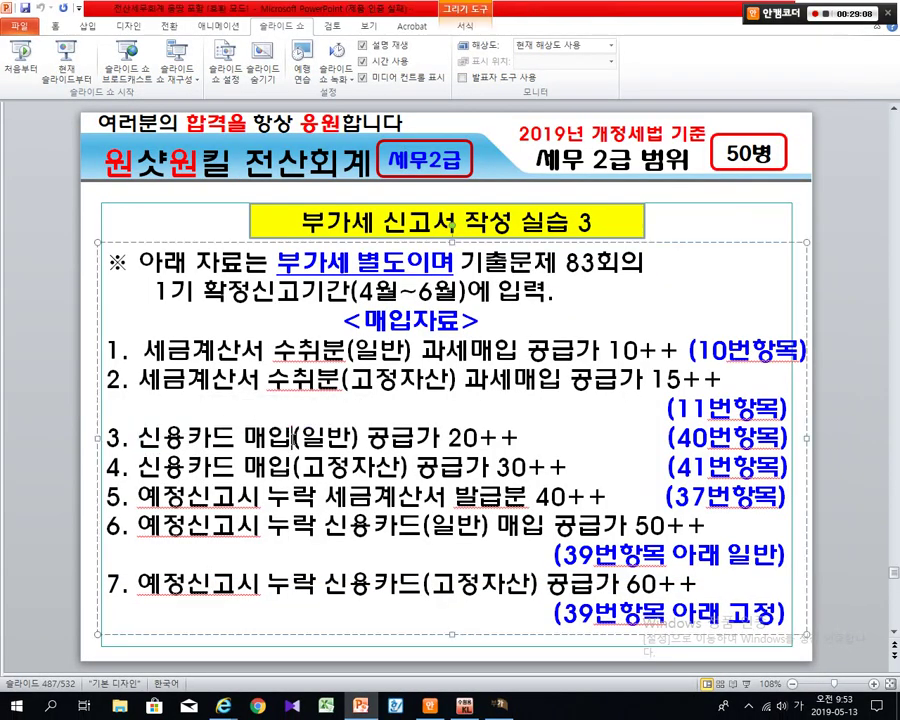
key("alt+Tab")
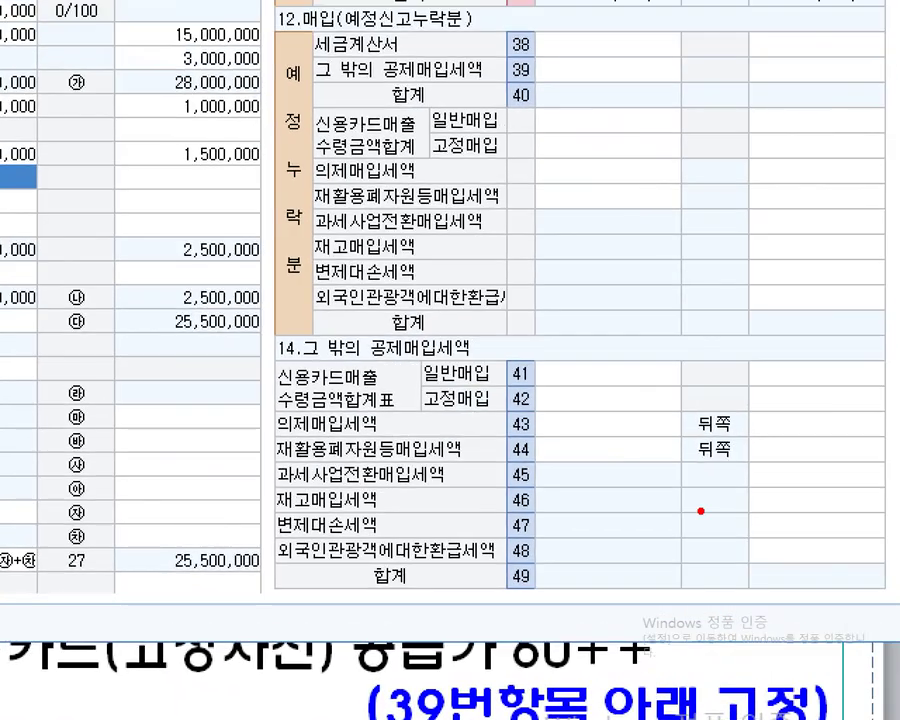
mouse_move(256, 333)
left_mouse_down()
mouse_move(667, 372)
mouse_move(866, 433)
left_mouse_up()
left_click_drag(355, 411, 315, 425)
mouse_move(310, 368)
left_mouse_down()
mouse_move(300, 420)
mouse_move(345, 408)
left_mouse_up()
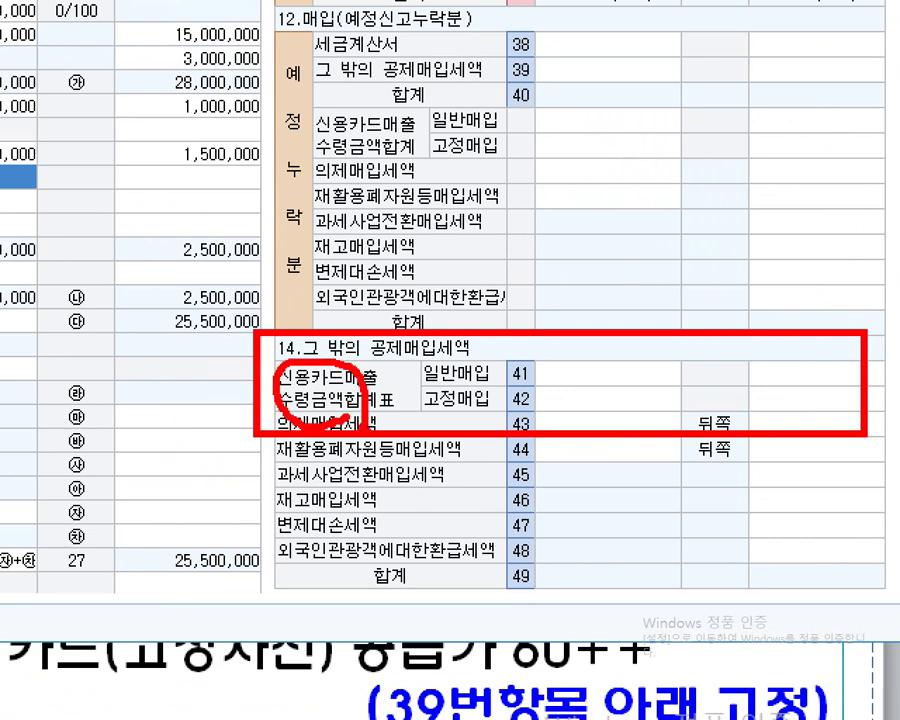
left_click_drag(414, 381, 870, 383)
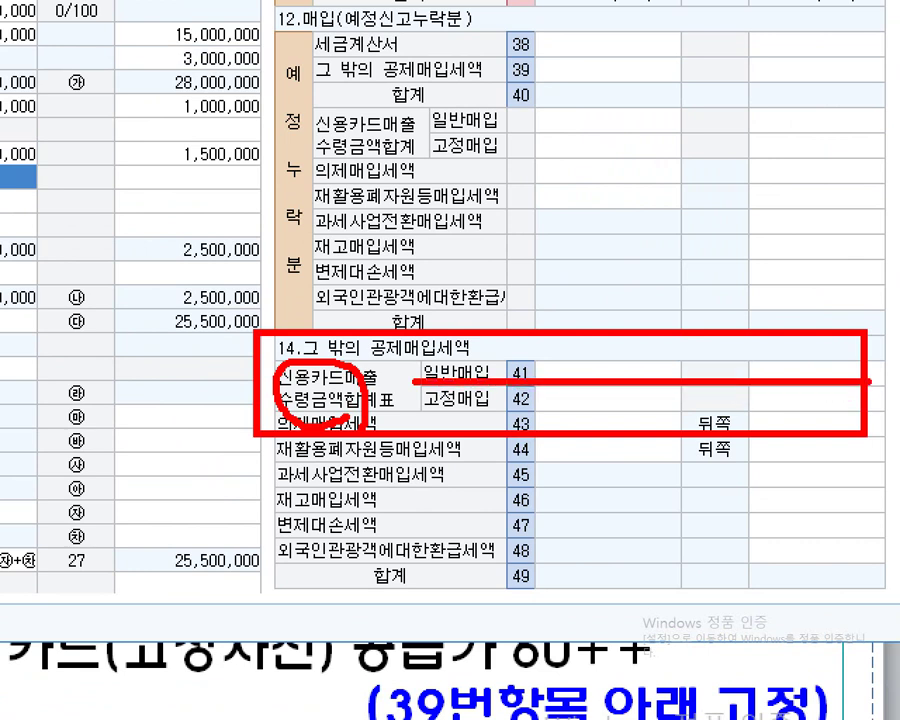
key("Escape")
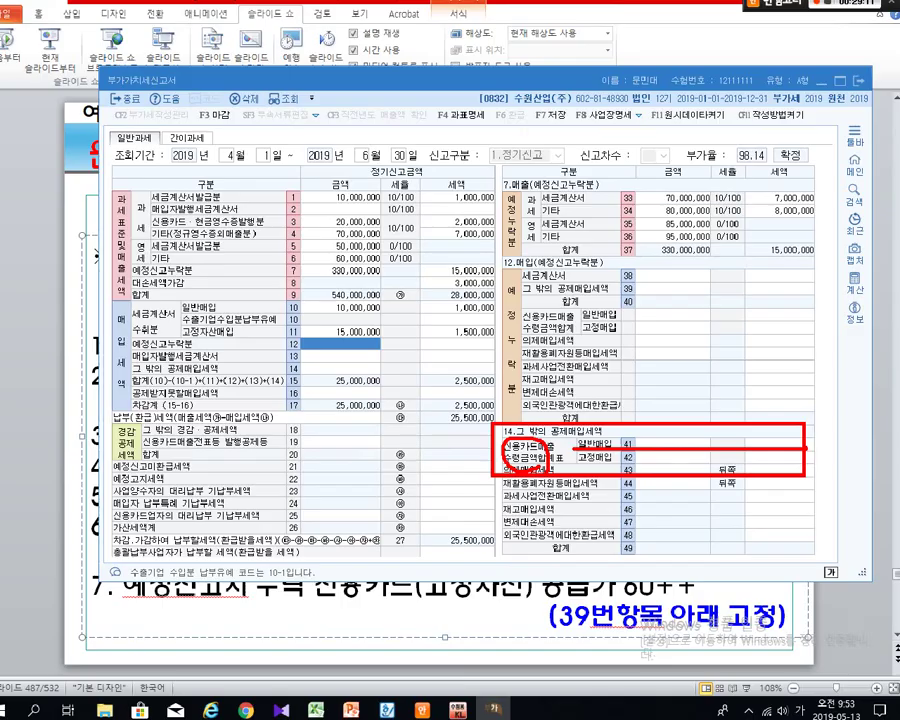
- Recheck the slide and enter 20,000,000 as the amount and 2,000,000 as the tax for credit-card 일반매입 in item 41
key("alt+Tab")
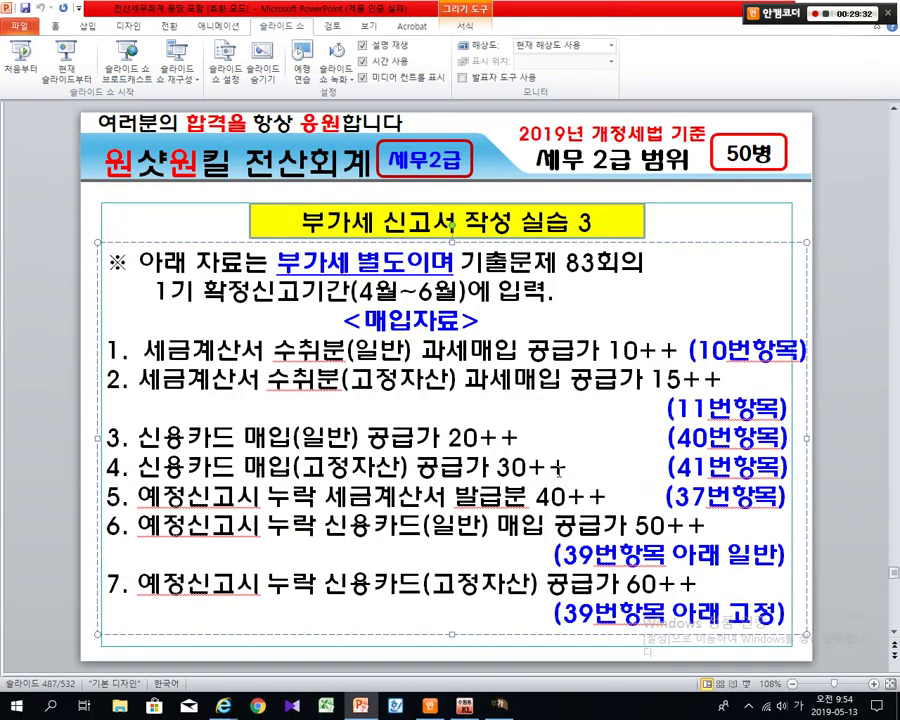
key("alt+Tab")
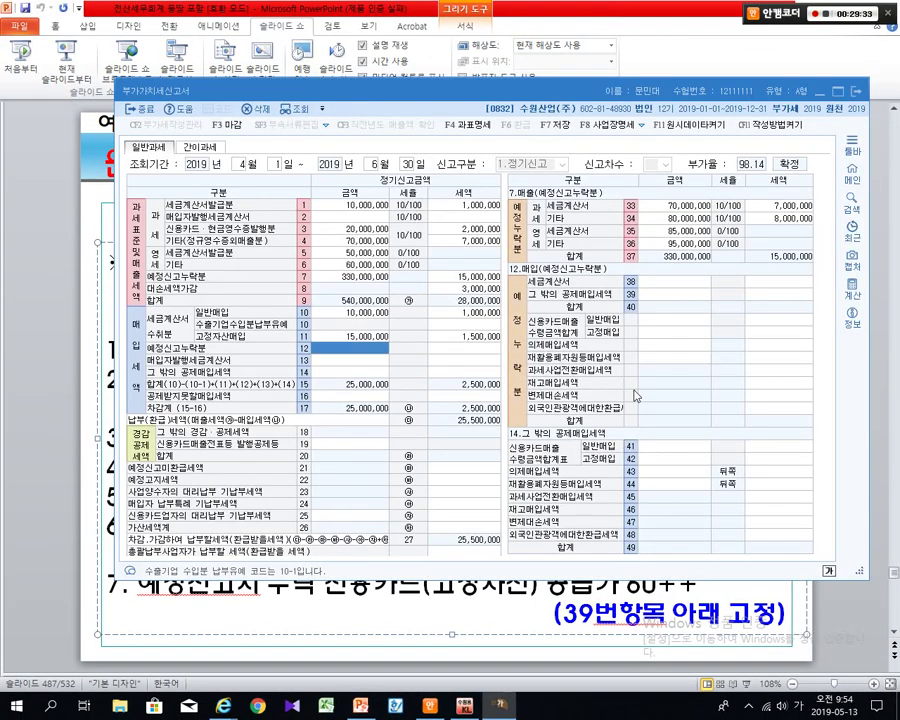
left_click(651, 445)
type("20000000")
key("Return")
type("2000000")
key("Return")
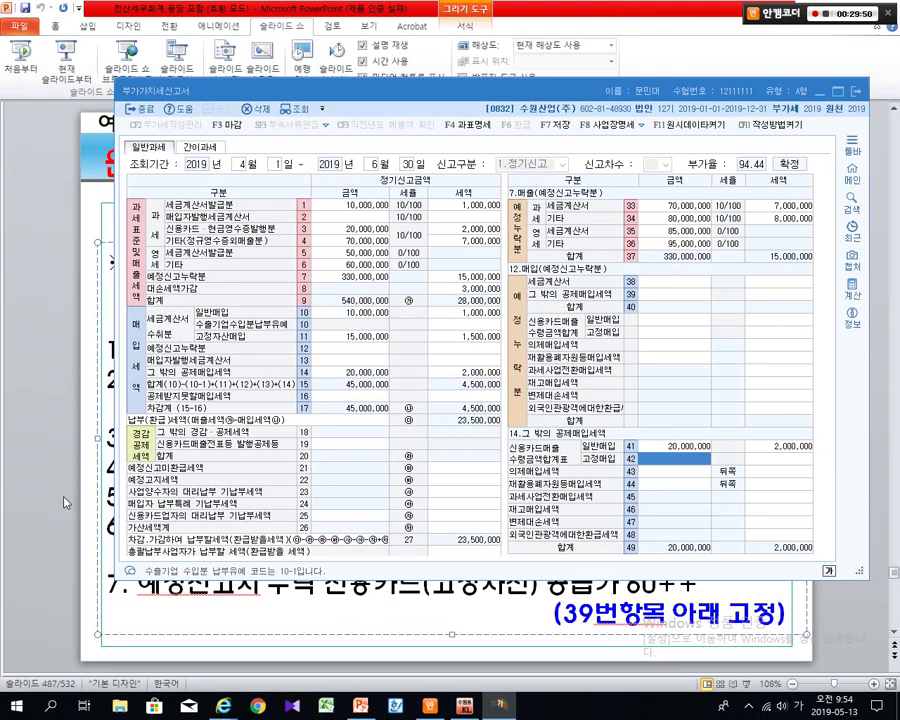
- Consult purchase line 4 on the slide, and on the return circle section 14's 신용카드매출 label and frame 고정매입 item 42 with an arrow
left_click(44, 349)
left_click(134, 480)
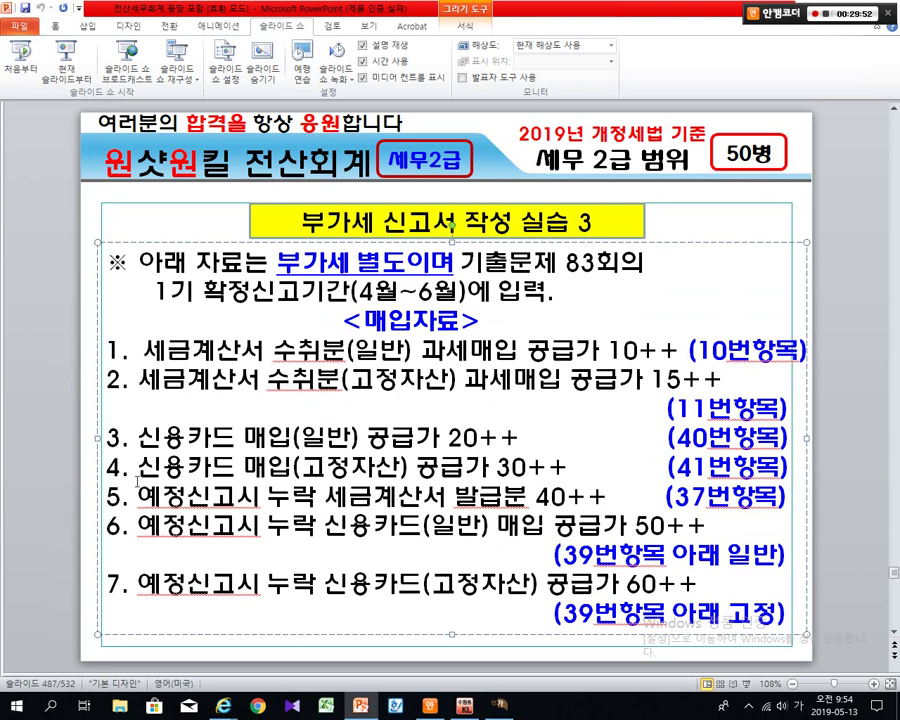
left_click_drag(130, 473, 361, 472)
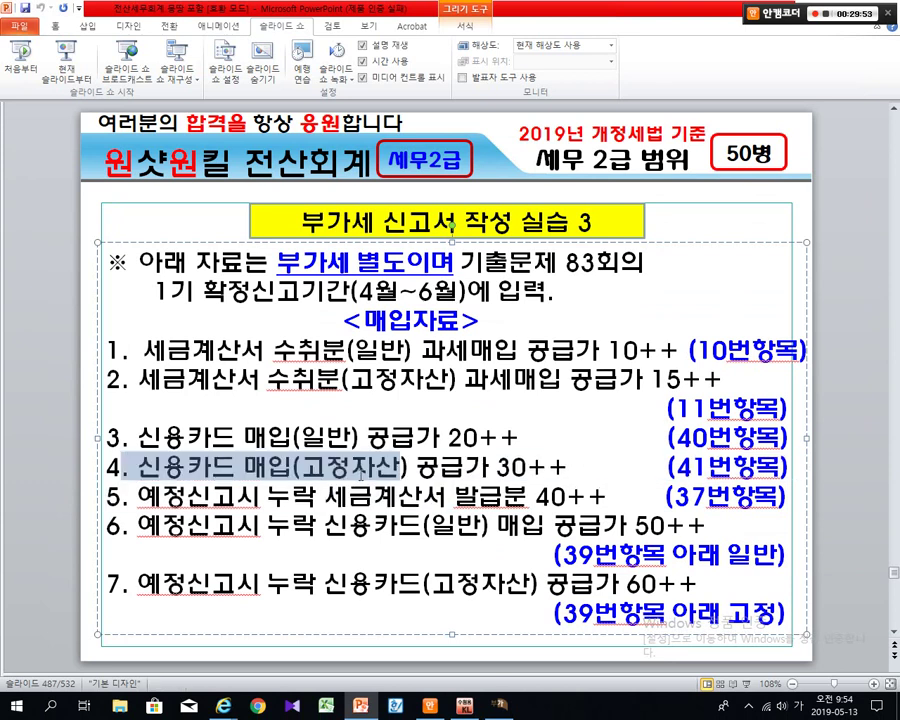
left_click(488, 468)
key("alt+Tab")
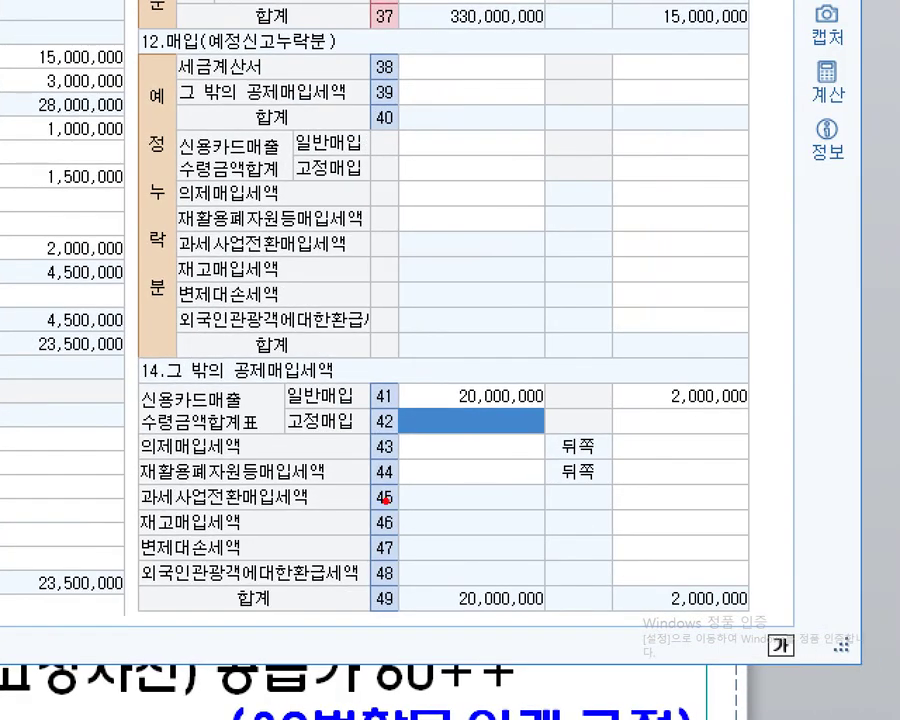
mouse_move(184, 428)
left_mouse_down()
mouse_move(127, 399)
mouse_move(171, 415)
left_mouse_up()
mouse_move(259, 405)
left_mouse_down()
mouse_move(426, 432)
mouse_move(765, 444)
left_mouse_up()
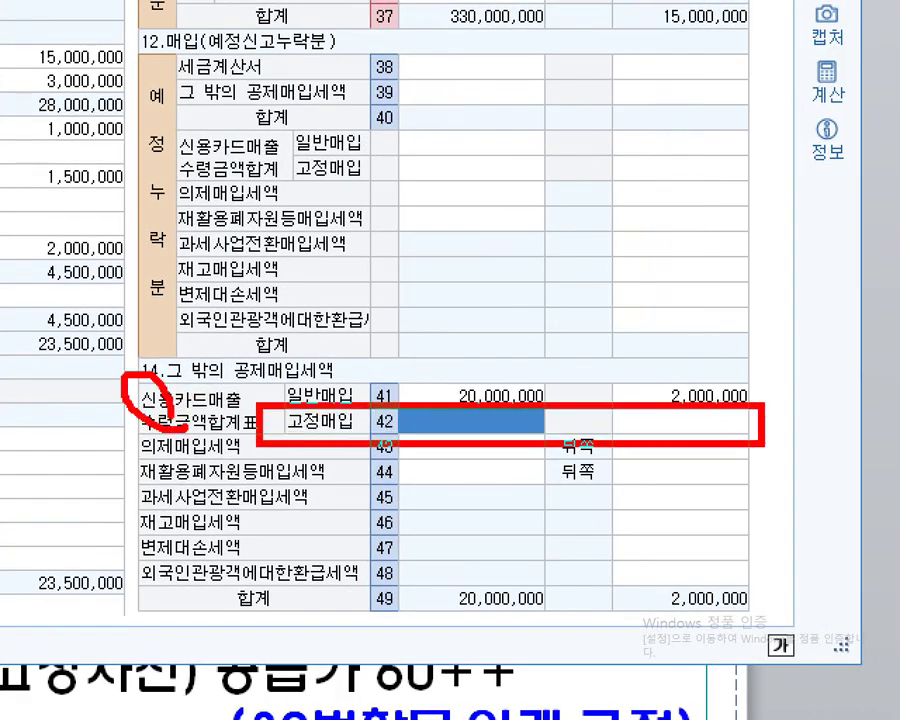
left_click_drag(660, 310, 660, 405)
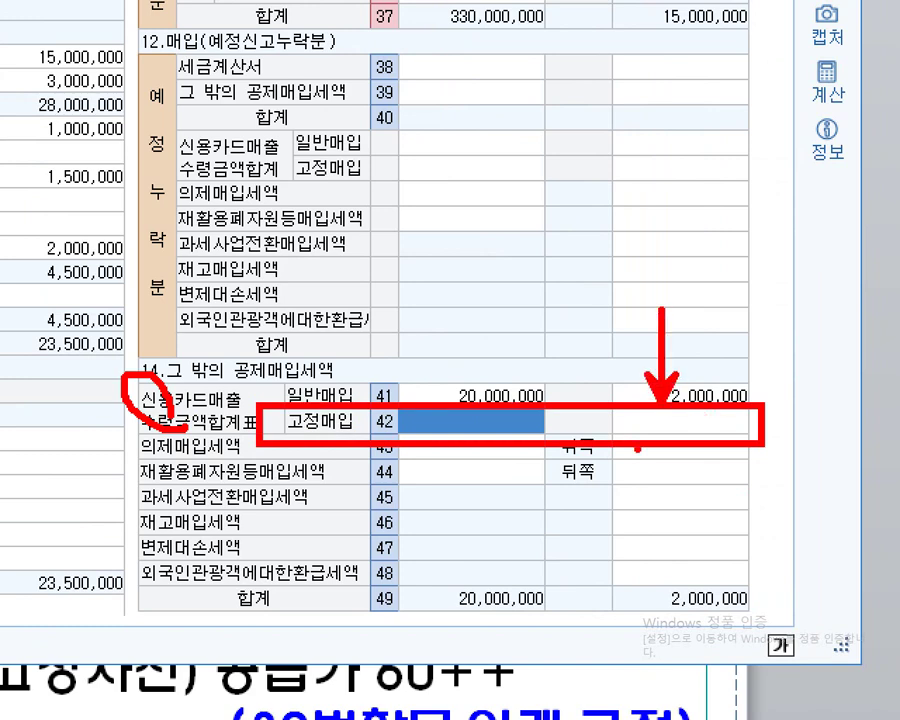
key("Escape")
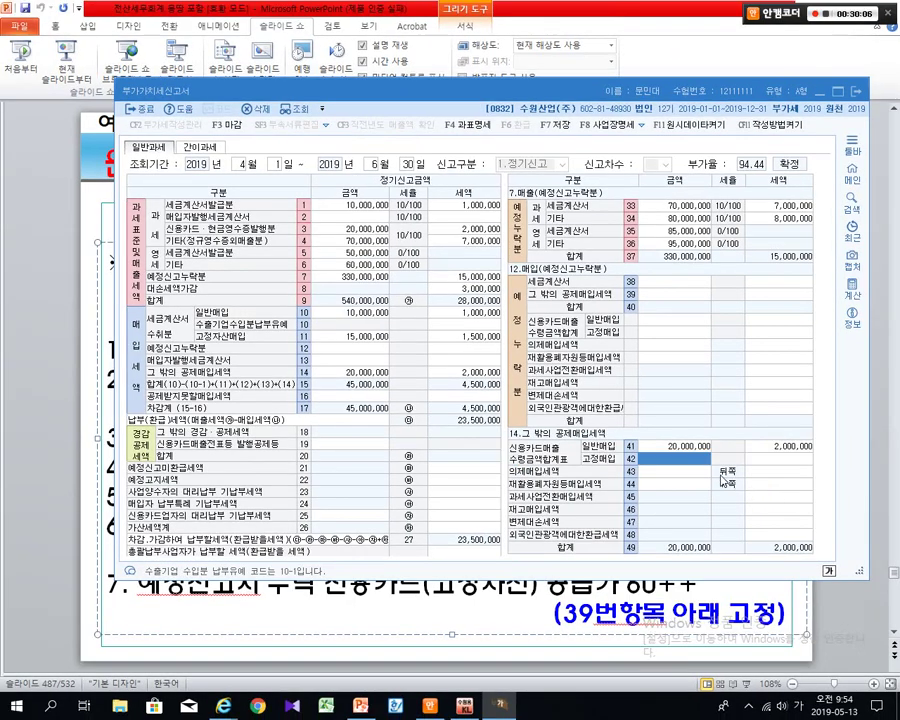
- Enter 30,000,000 as the amount and 3,000,000 as the tax for credit-card 고정매입 in item 42
type("30,000,000")
key("Return")
type("30,000,00")
key("Return")
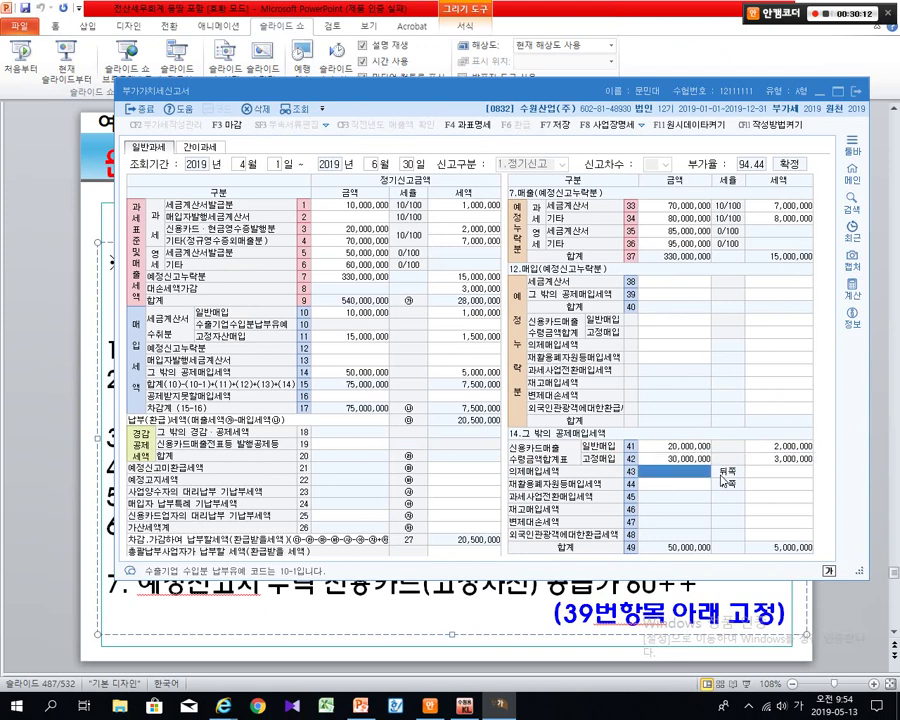
- Switch to the PowerPoint slide and frame purchase lines 5 to 7, the 예정신고시 누락 entries
key("alt+Tab")
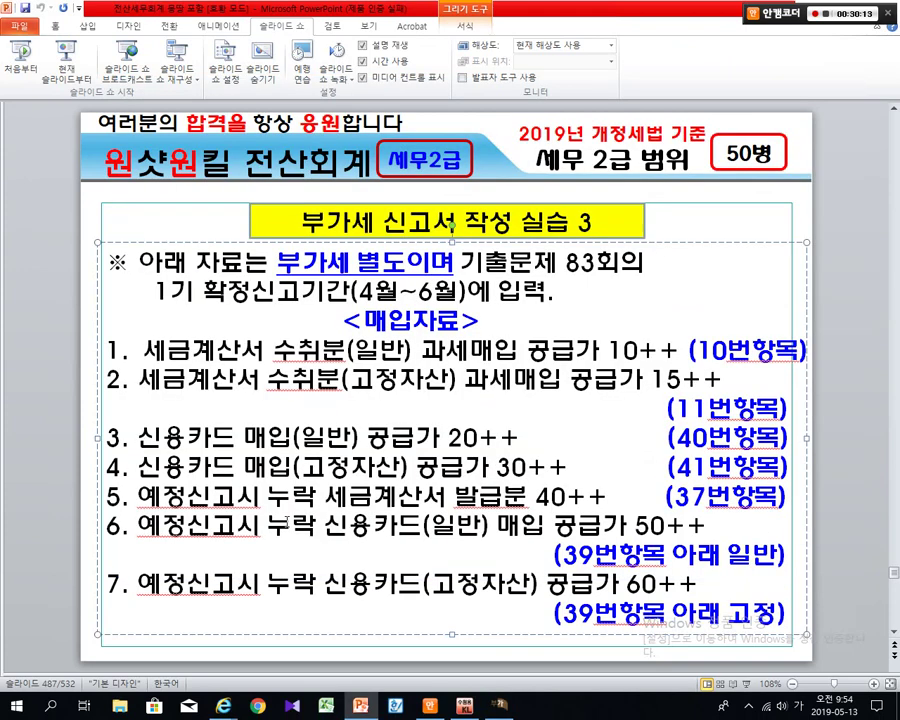
left_click(82, 481)
key("ctrl+2")
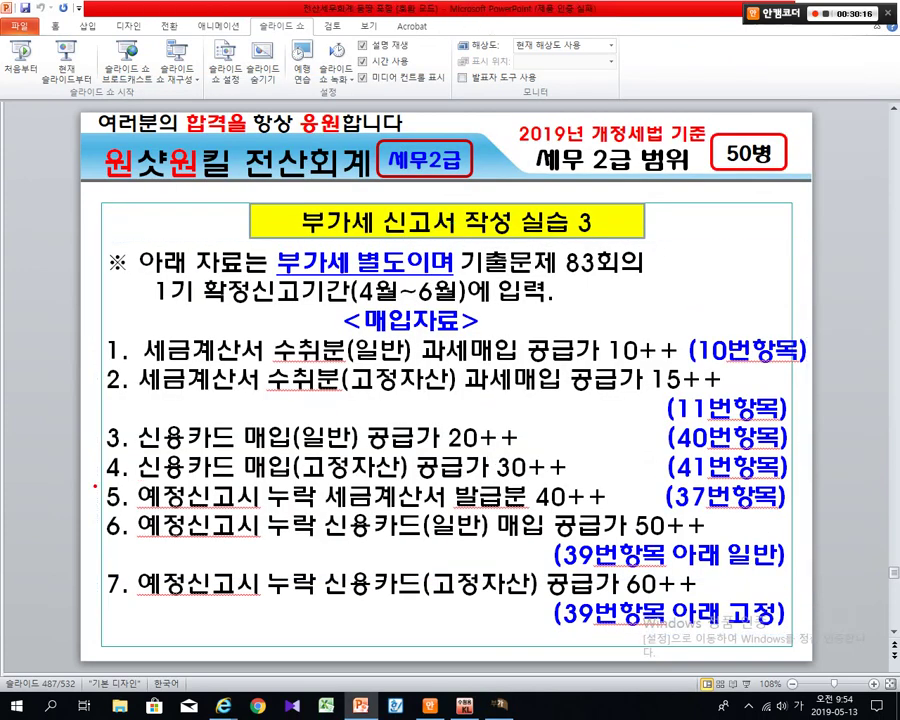
left_click_drag(90, 480, 800, 632)
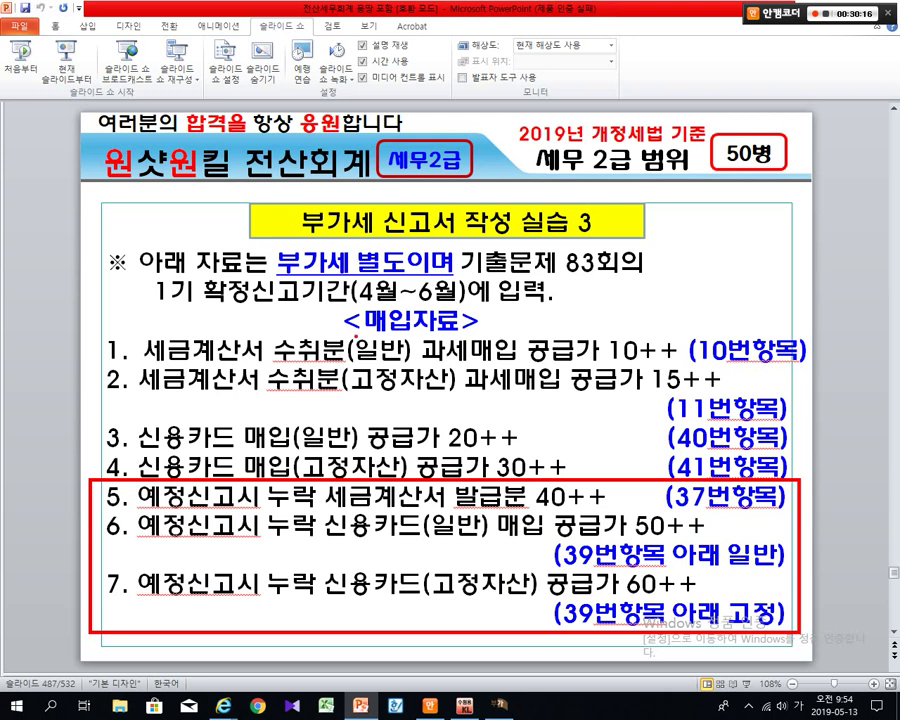
mouse_move(339, 299)
left_mouse_down()
mouse_move(485, 322)
mouse_move(336, 312)
mouse_move(280, 477)
mouse_move(296, 464)
left_mouse_up()
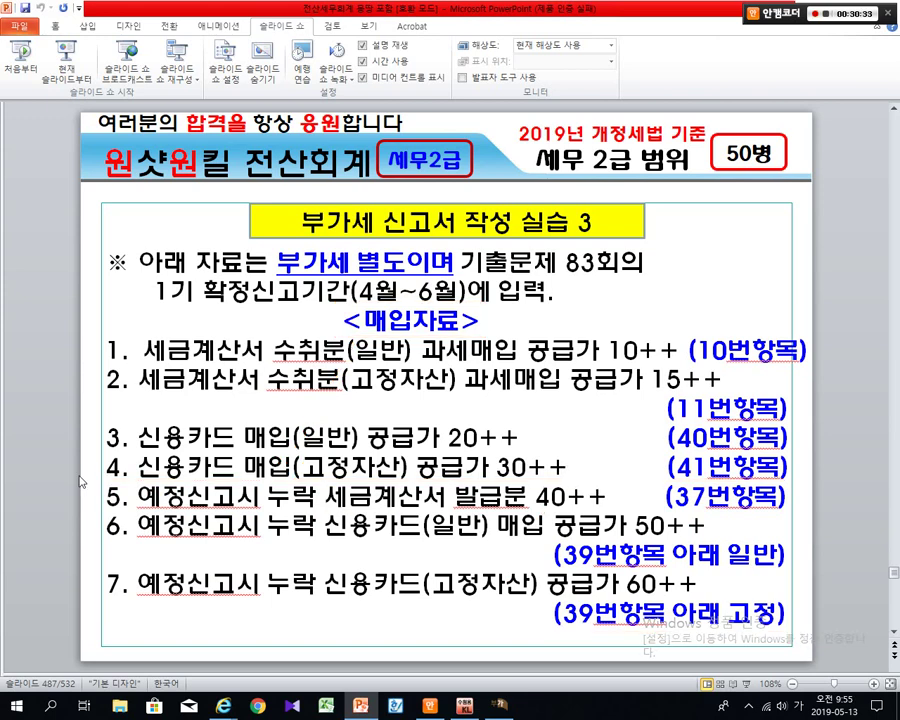
- Switch to the VAT return, frame section 12 매입(예정신고누락분) and its 세금계산서 item 38 row, and point an arrow at that row
key("alt+Tab")
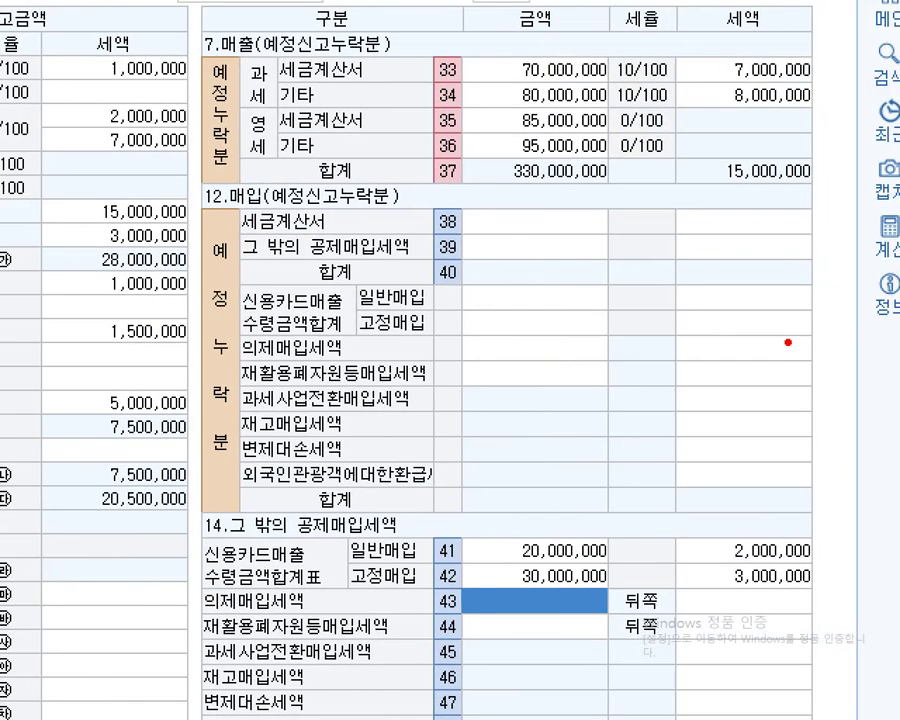
mouse_move(125, 18)
left_mouse_down()
mouse_move(460, 330)
mouse_move(858, 606)
left_mouse_up()
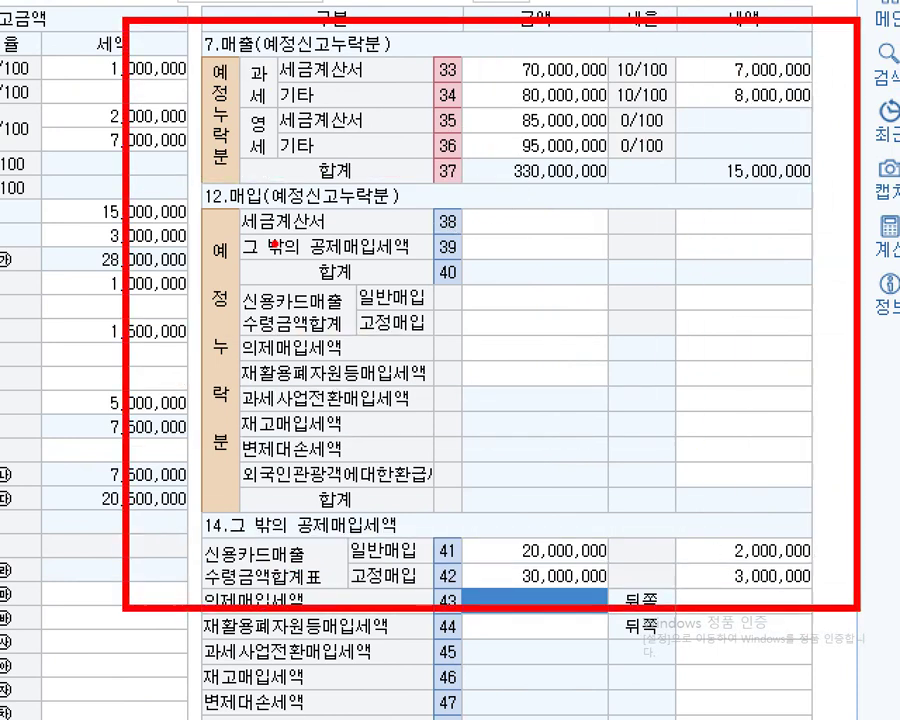
mouse_move(164, 171)
left_mouse_down()
mouse_move(515, 222)
mouse_move(763, 388)
mouse_move(844, 538)
mouse_move(844, 520)
left_mouse_up()
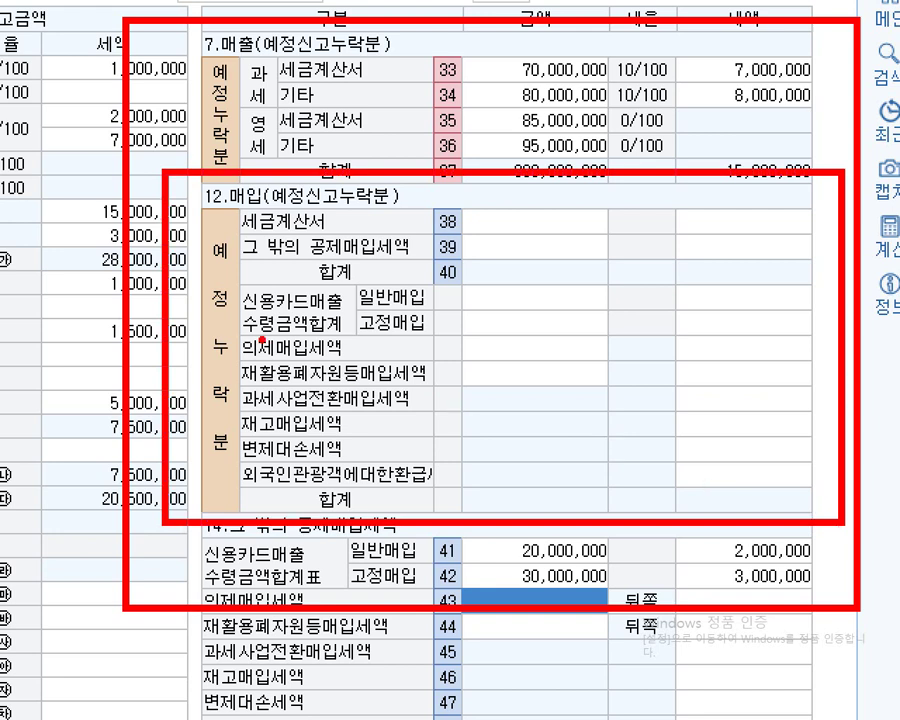
mouse_move(224, 198)
left_mouse_down()
mouse_move(418, 245)
mouse_move(725, 240)
left_mouse_up()
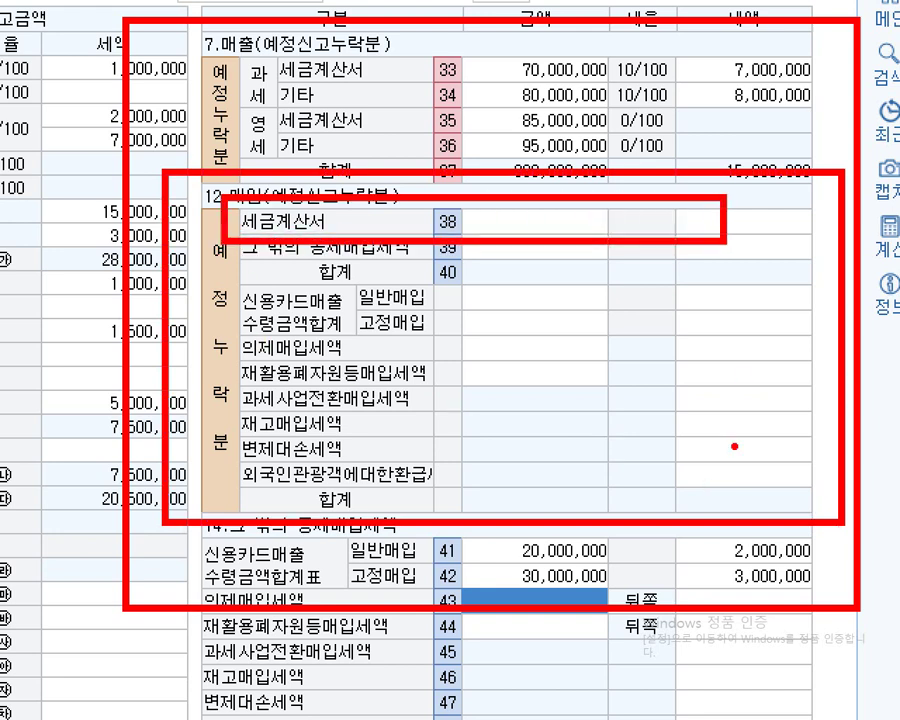
left_click_drag(688, 372, 628, 246)
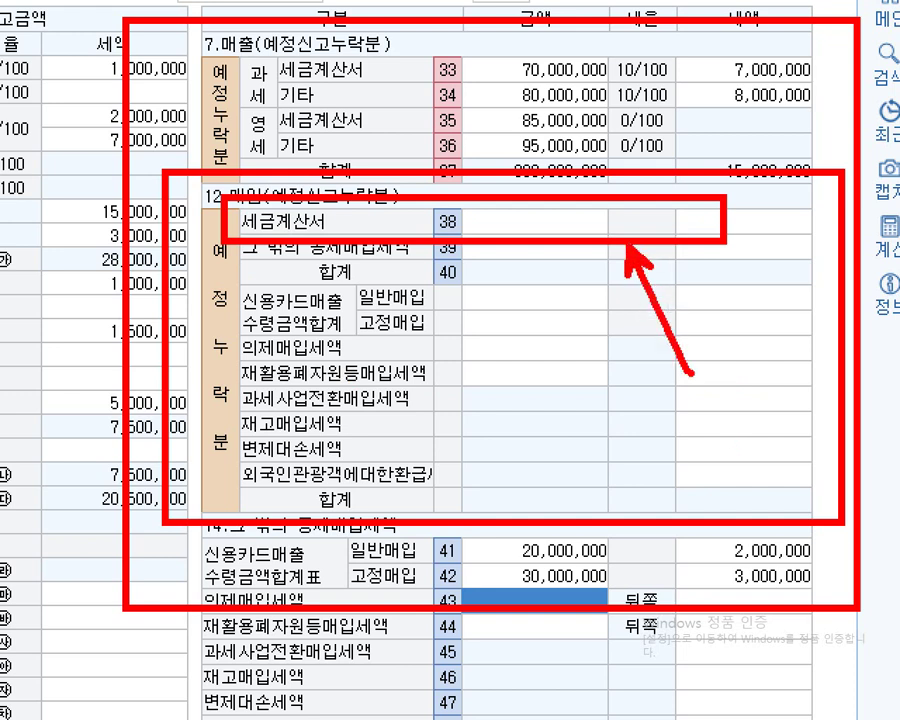
key("Escape")
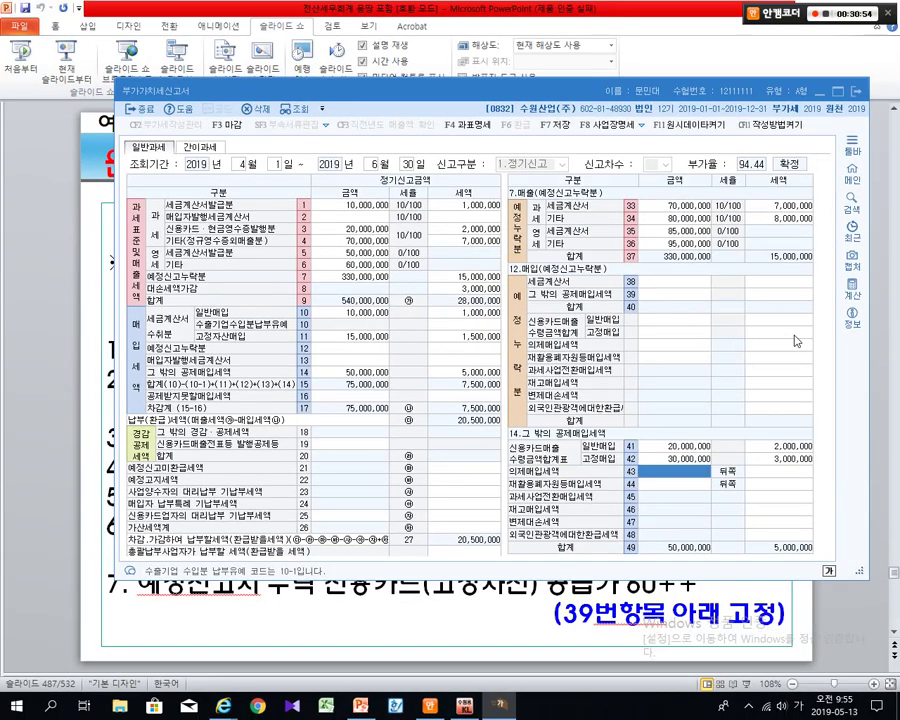
- Recheck purchase line 5 on the slide and enter 40,000,000 as the amount and 4,000,000 as the tax for omitted 세금계산서 purchases in item 38
key("alt+Tab")
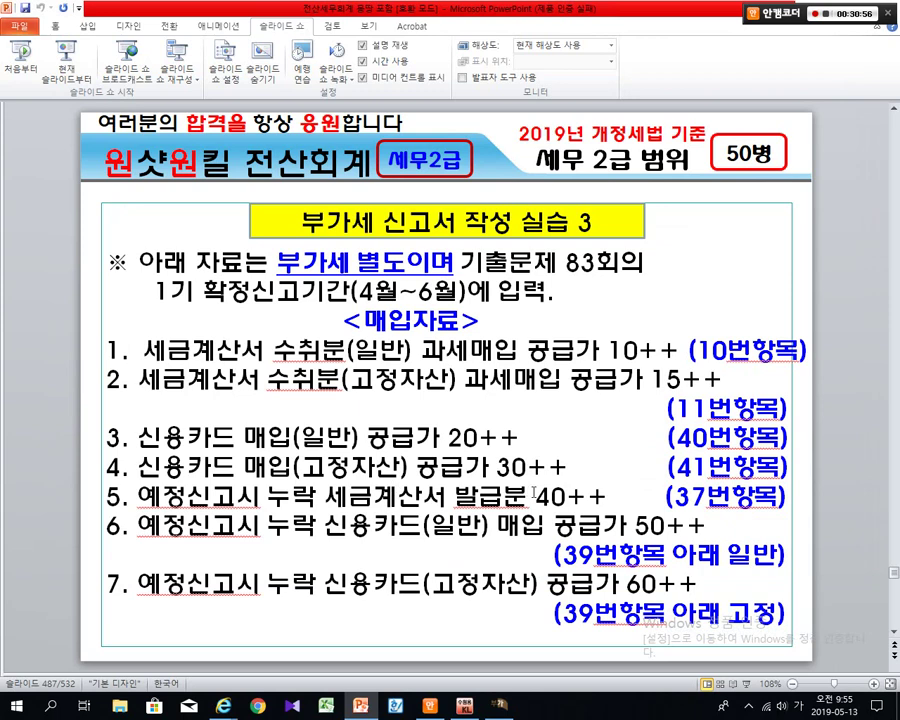
key("alt+Tab")
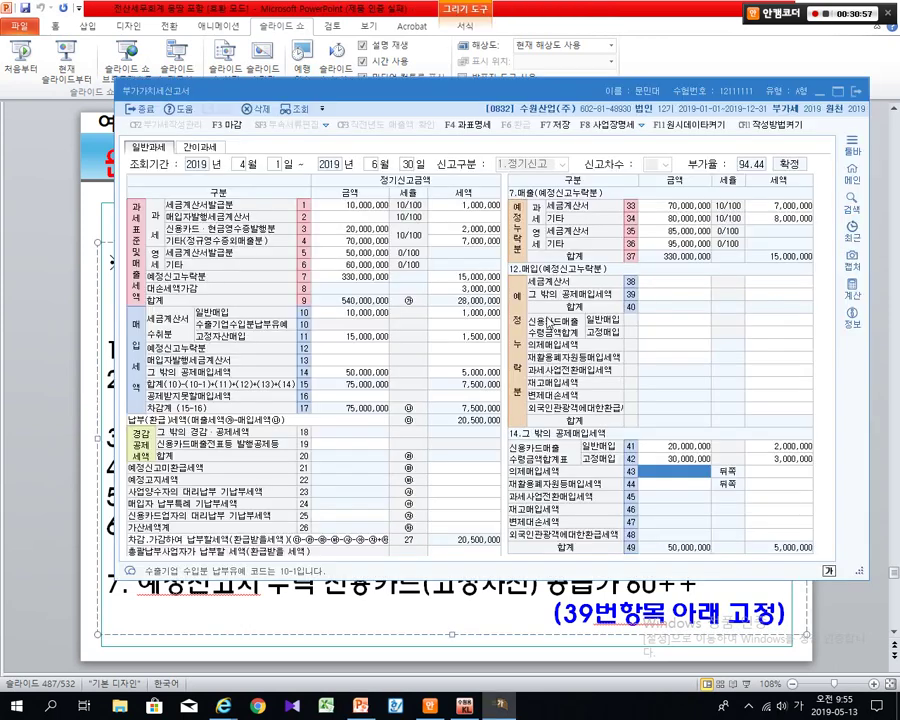
left_click(648, 281)
type("40000000")
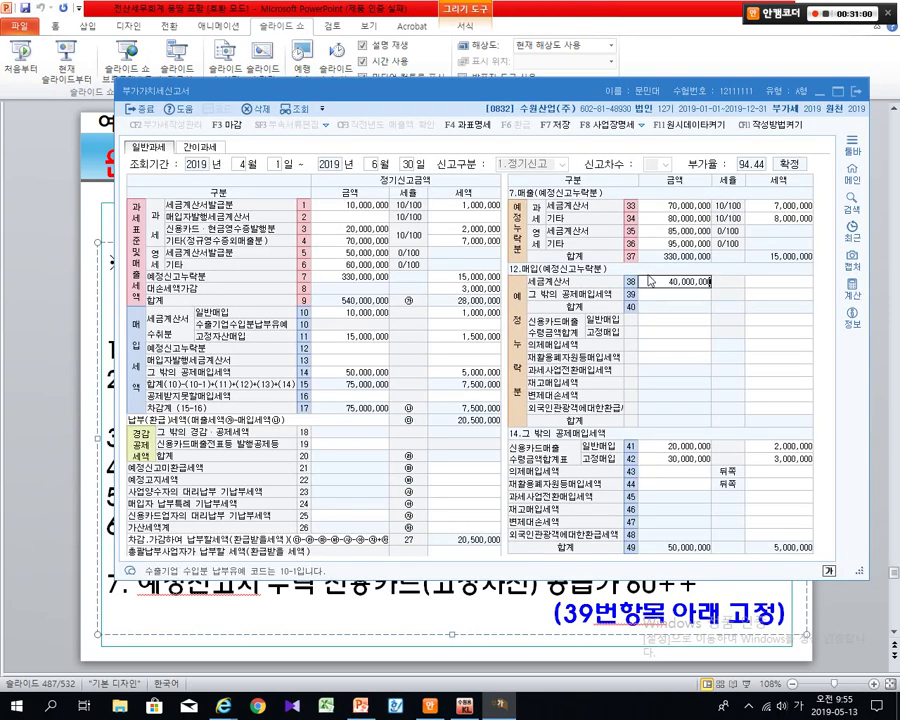
key("Return")
key("Return")
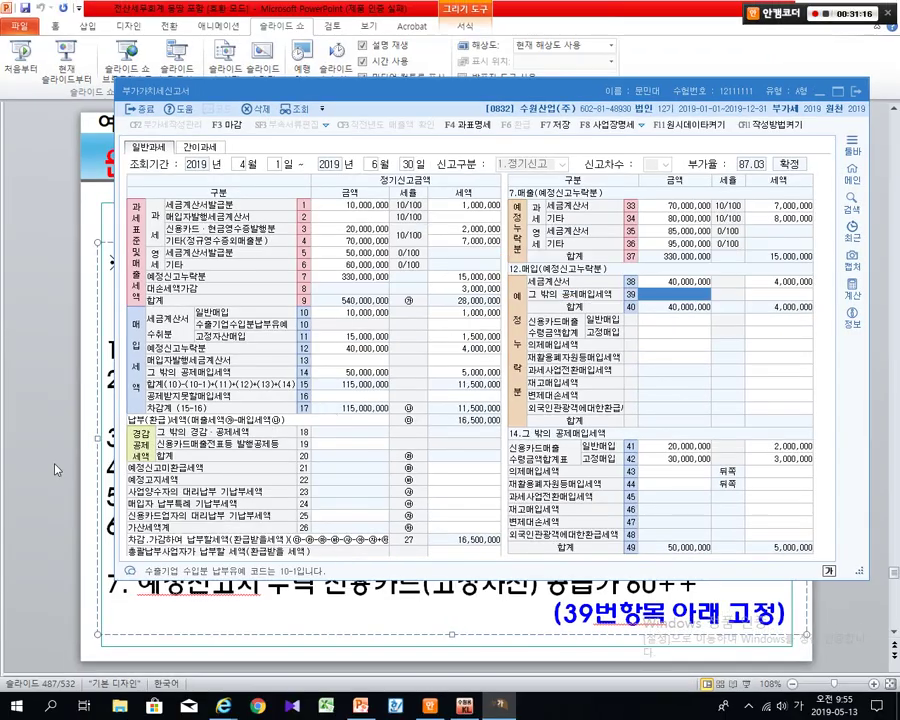
- Consult purchase line 6 on the slide, and on the return frame section 12 and its 신용카드매출 rows and underline the 일반매입 row
left_click(82, 468)
left_click(157, 499)
left_click_drag(141, 522, 322, 524)
left_click(398, 526)
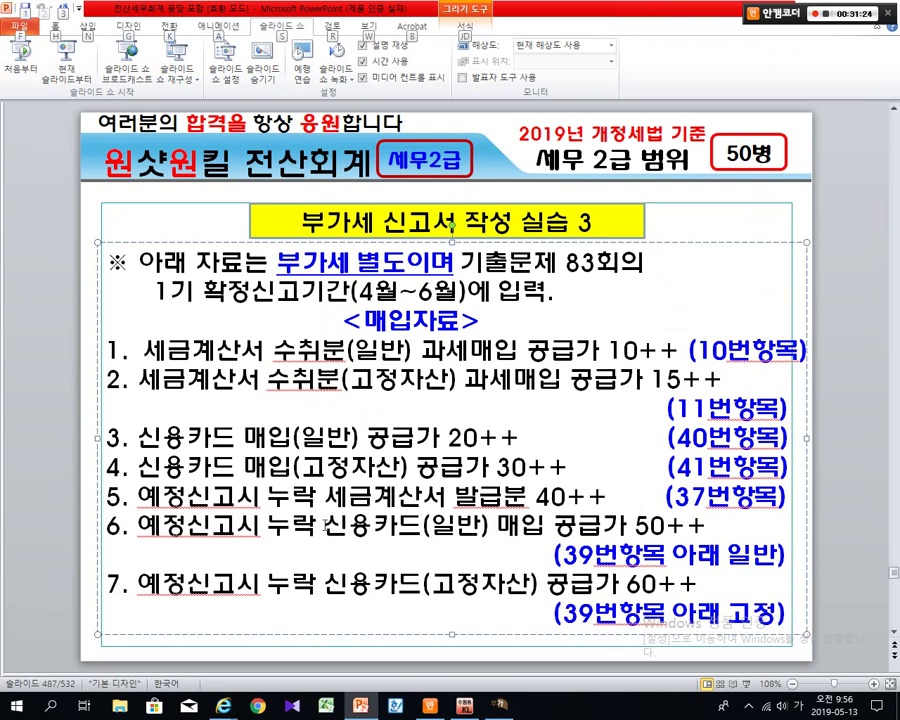
key("alt+Tab")
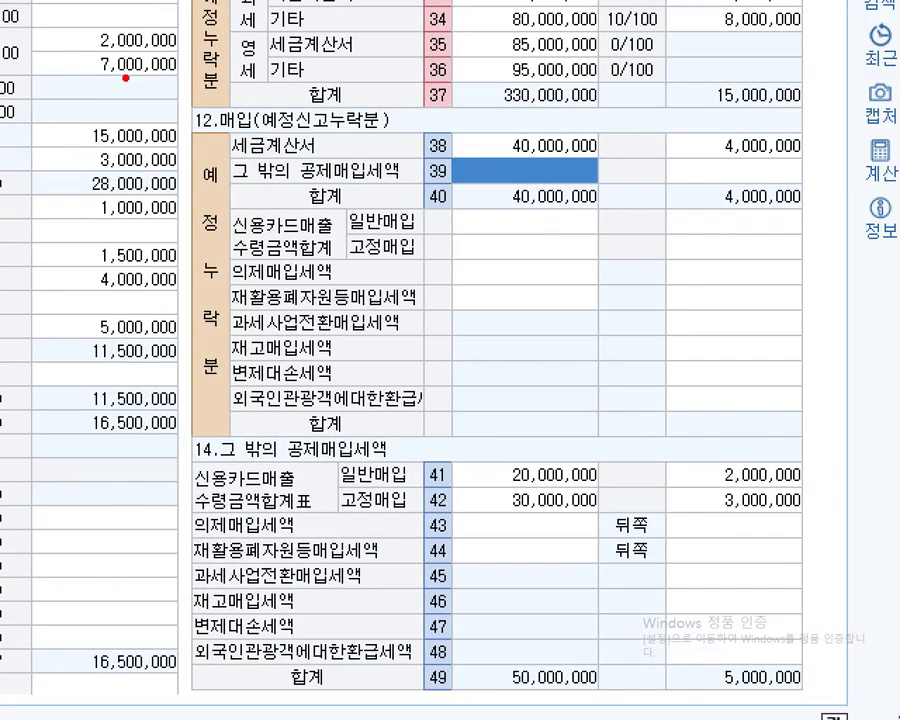
mouse_move(132, 78)
left_mouse_down()
mouse_move(797, 227)
mouse_move(853, 525)
left_mouse_up()
left_click_drag(183, 118, 832, 462)
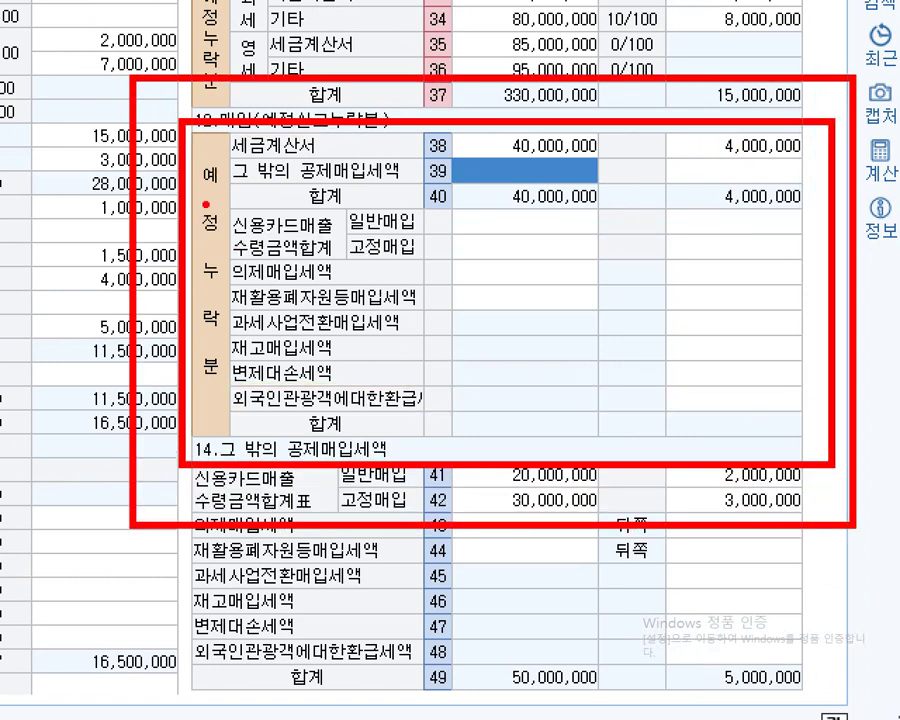
mouse_move(210, 200)
left_mouse_down()
mouse_move(786, 279)
mouse_move(808, 294)
left_mouse_up()
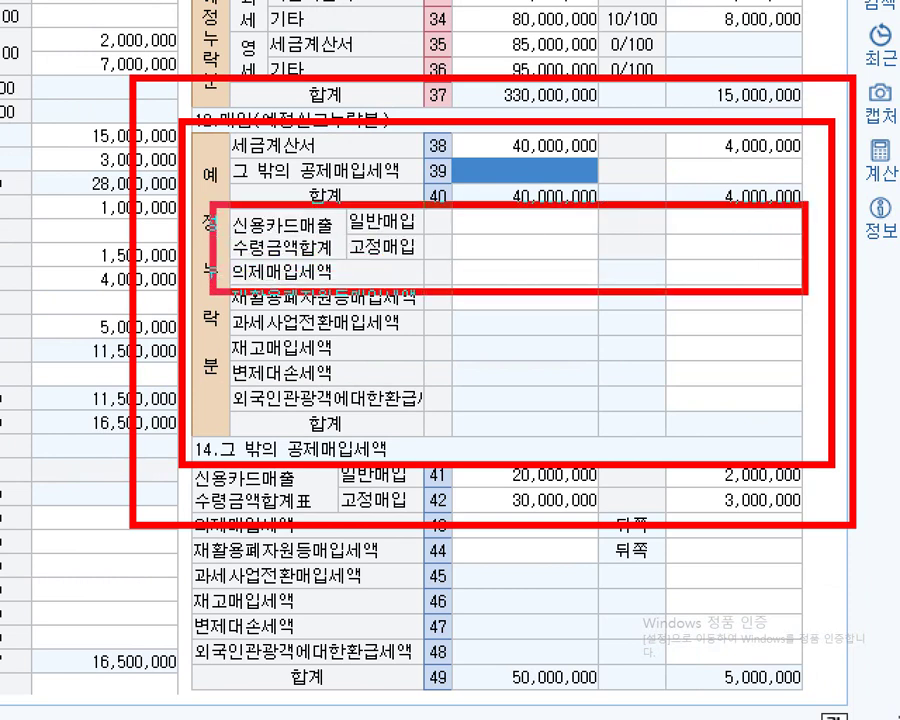
mouse_move(348, 232)
left_mouse_down()
mouse_move(723, 246)
mouse_move(817, 232)
left_mouse_up()
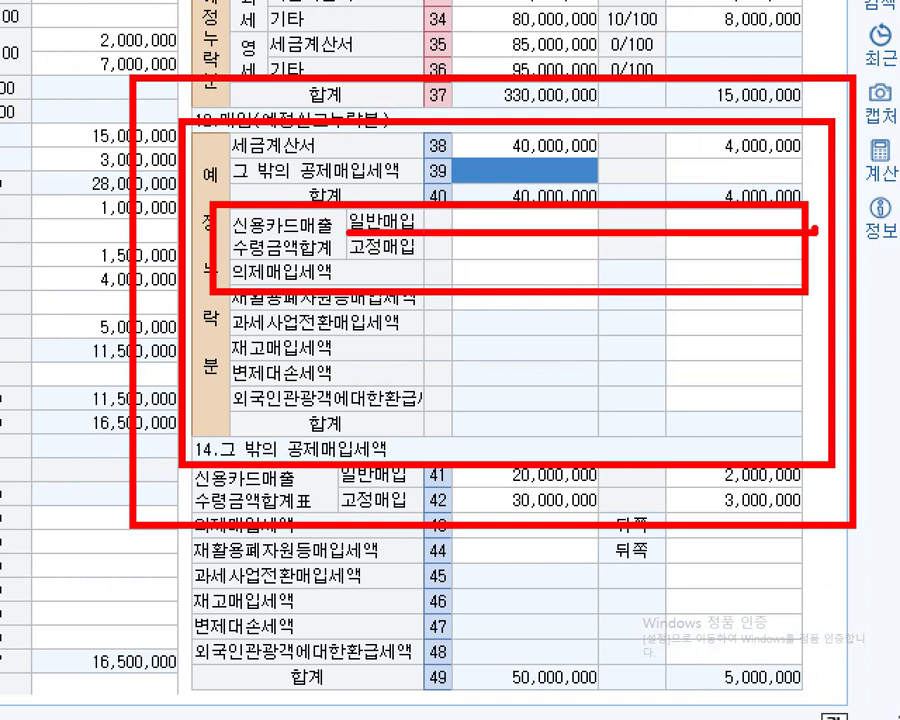
key("Escape")
- Recheck the slide, then frame the credit-card 일반매입 row in section 12 of the return and point an arrow at it
key("alt+Tab")
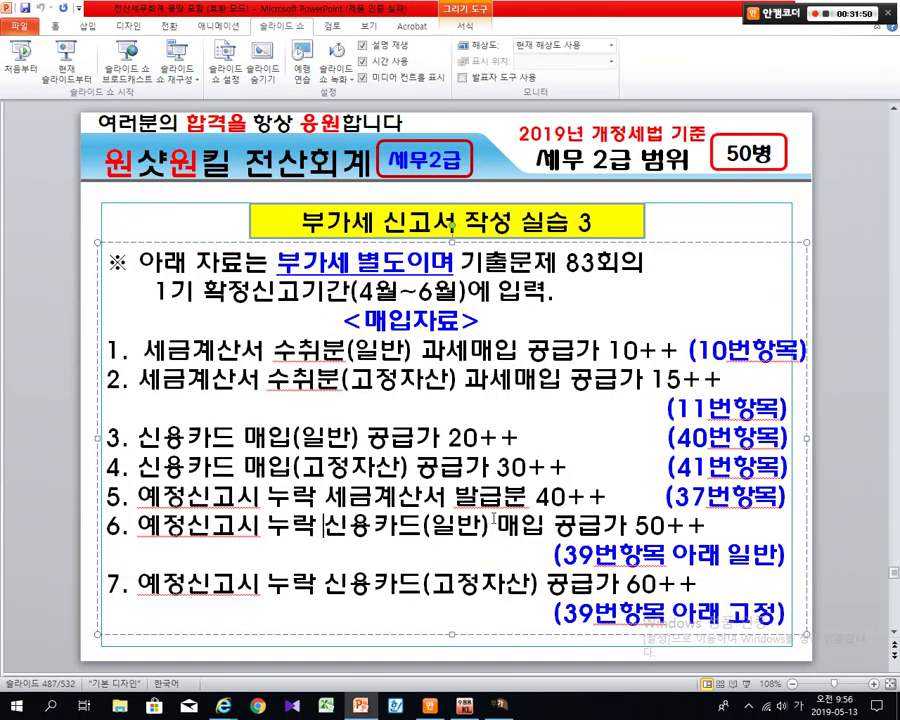
key("alt+Tab")
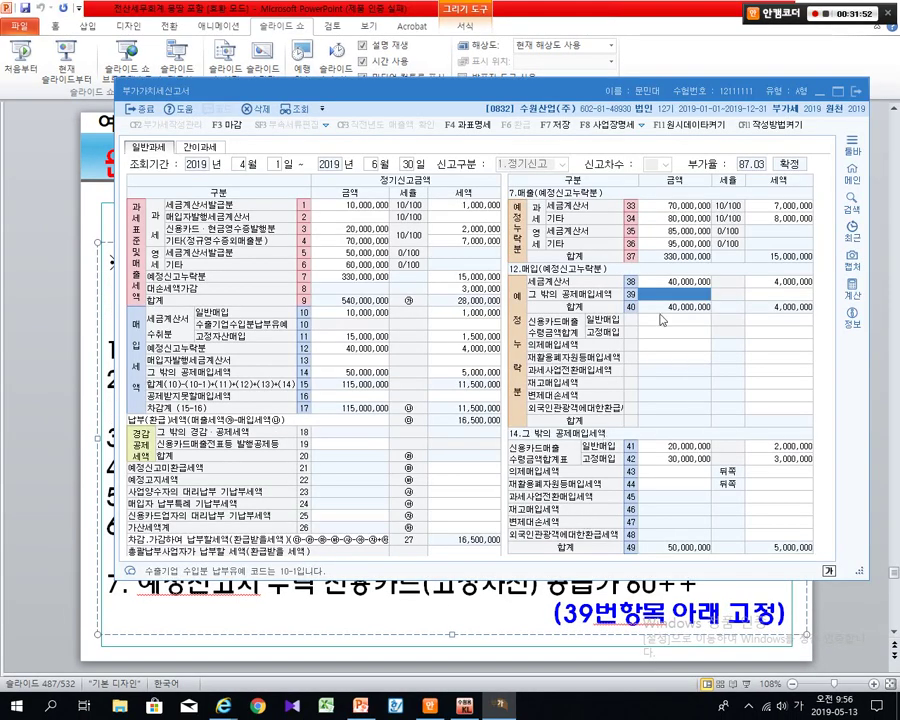
key("ctrl+1")
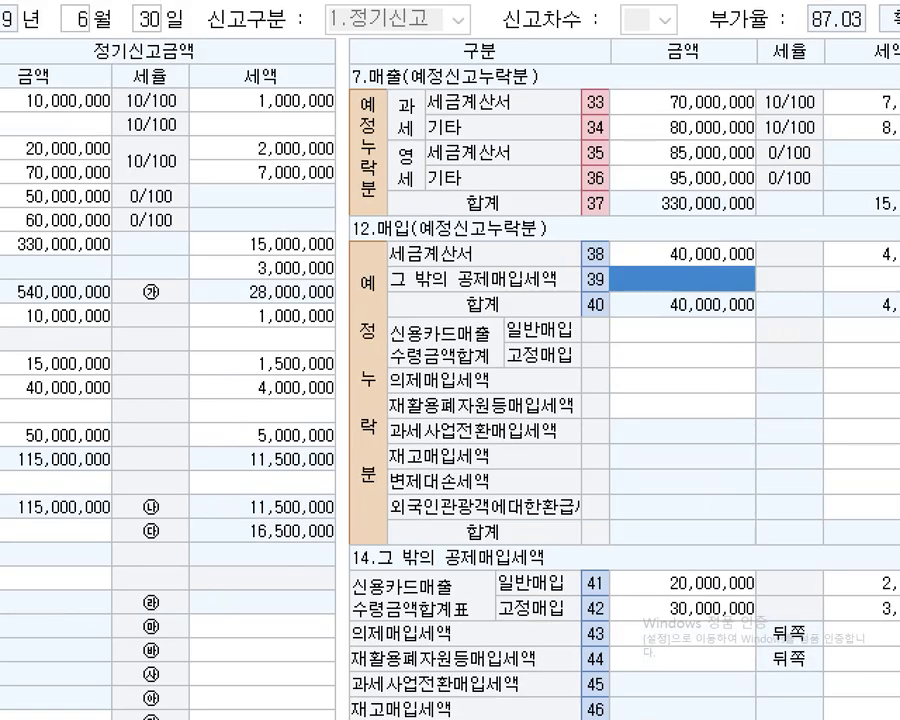
left_click(602, 298)
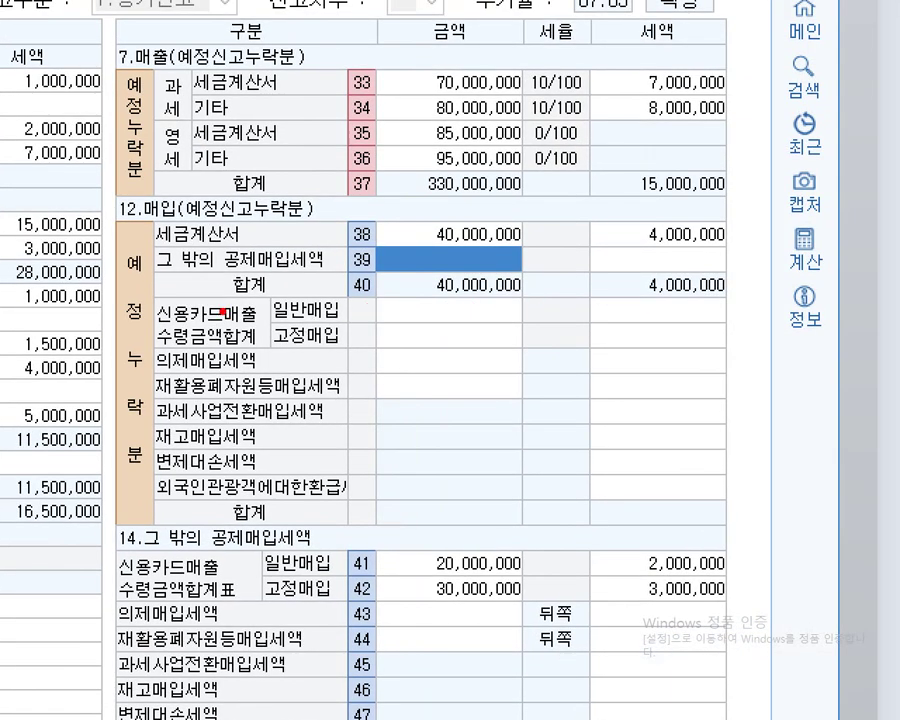
mouse_move(125, 283)
left_mouse_down()
mouse_move(713, 334)
mouse_move(752, 328)
left_mouse_up()
mouse_move(470, 338)
left_mouse_down()
mouse_move(535, 350)
mouse_move(500, 490)
left_mouse_up()
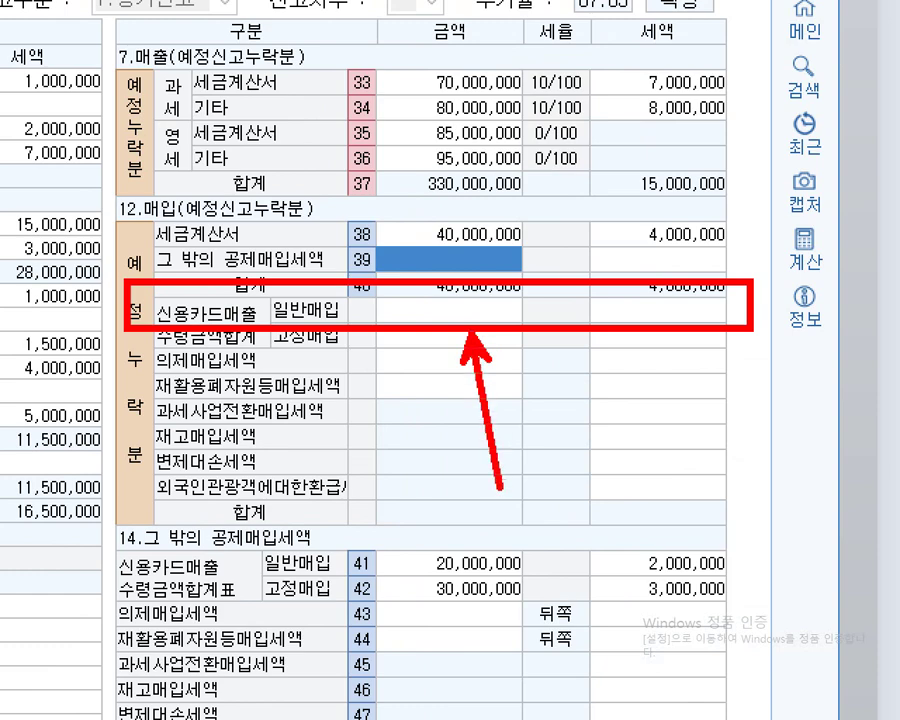
key("Escape")
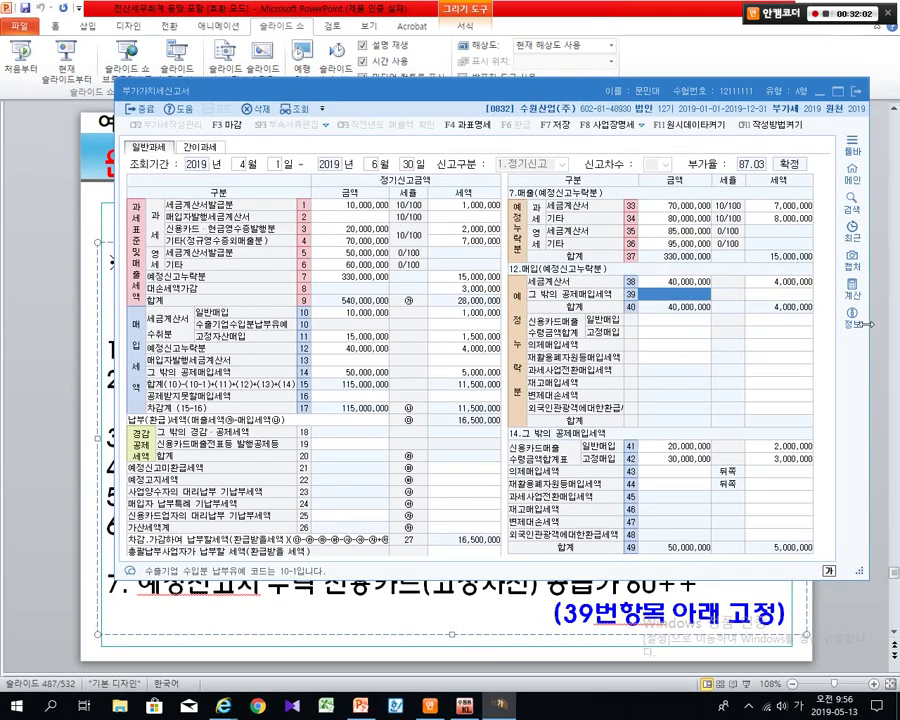
- Recheck the slide and enter 50,000,000 as the amount and 5,000,000 as the tax for omitted credit-card 일반매입 below item 40
key("alt+Tab")
key("alt+Tab")
left_click(676, 320)
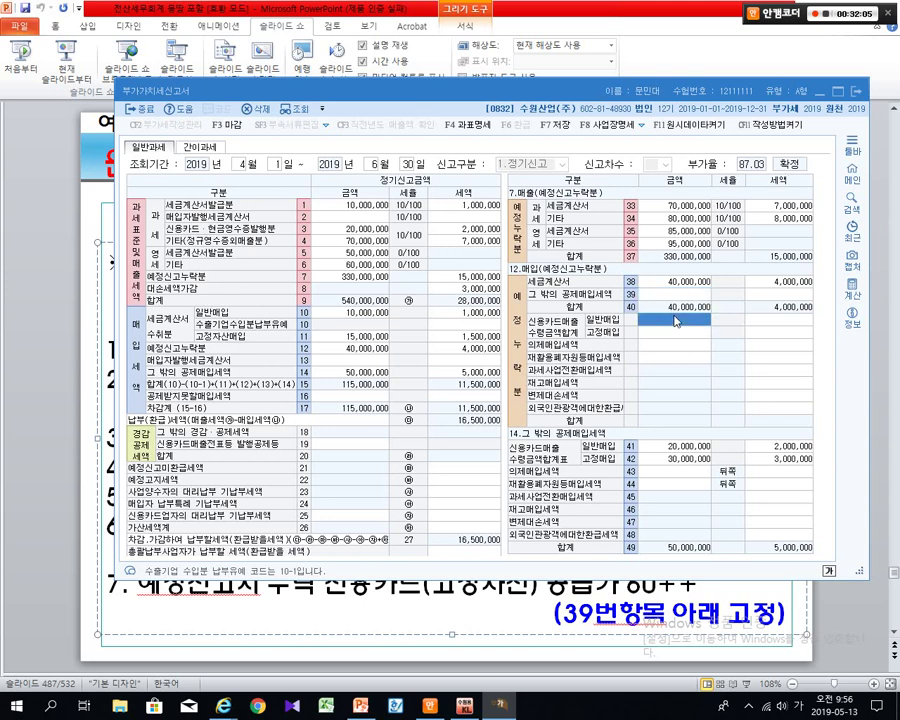
type("50000000")
key("Return")
type("5000000")
key("Return")
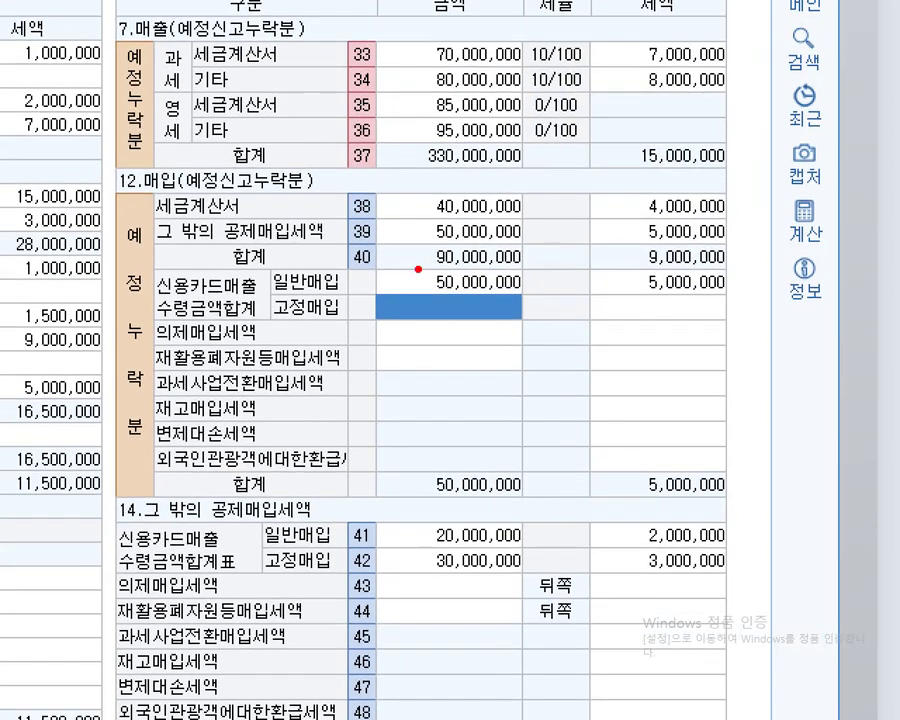
- Underline item 39 on the return, frame the omitted credit-card 일반매입 row, and circle and link its amount and tax
mouse_move(324, 229)
left_mouse_down()
mouse_move(435, 241)
mouse_move(728, 224)
left_mouse_up()
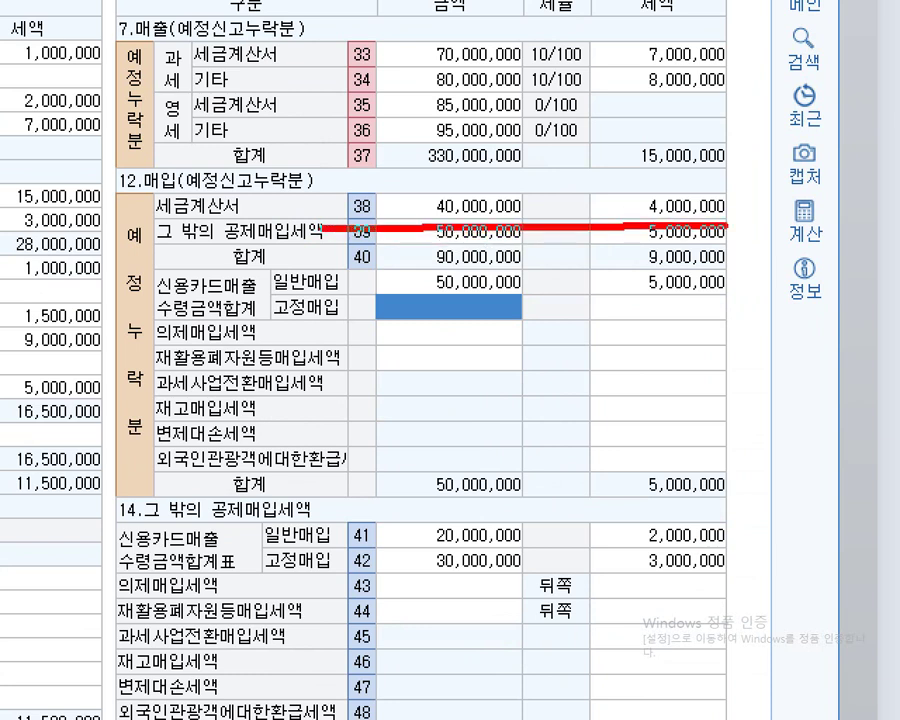
mouse_move(145, 268)
left_mouse_down()
mouse_move(533, 297)
mouse_move(755, 299)
left_mouse_up()
mouse_move(438, 304)
left_mouse_down()
mouse_move(422, 312)
mouse_move(480, 258)
mouse_move(505, 330)
mouse_move(465, 322)
left_mouse_up()
mouse_move(668, 327)
left_mouse_down()
mouse_move(738, 277)
mouse_move(636, 353)
left_mouse_up()
mouse_move(509, 286)
left_mouse_down()
mouse_move(543, 294)
mouse_move(531, 242)
mouse_move(556, 286)
left_mouse_up()
left_click_drag(432, 240, 508, 236)
left_click_drag(598, 220, 695, 238)
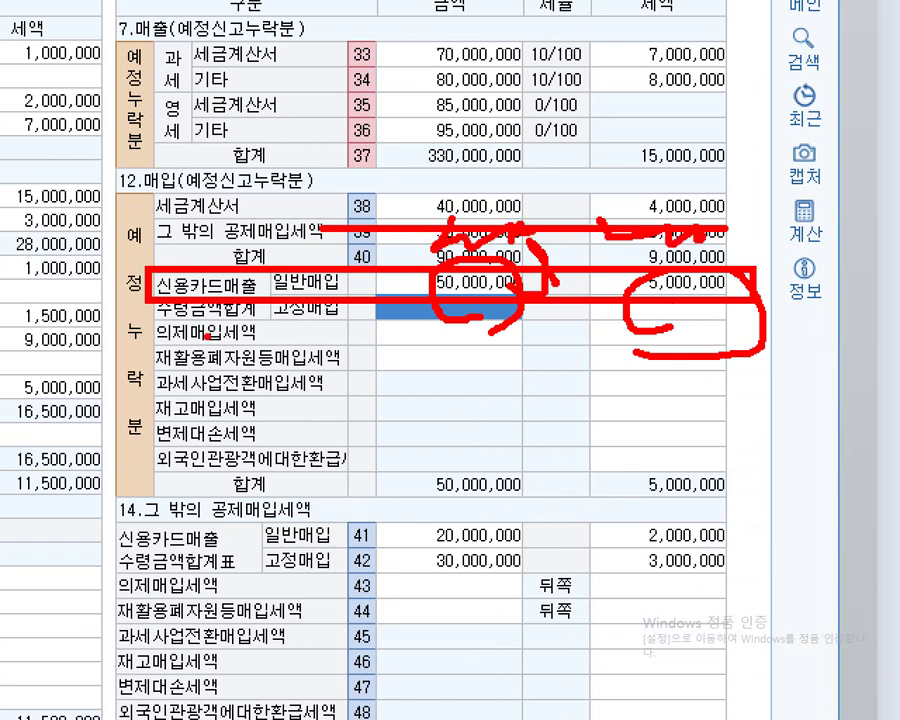
mouse_move(153, 248)
left_mouse_down()
mouse_move(175, 295)
mouse_move(207, 272)
left_mouse_up()
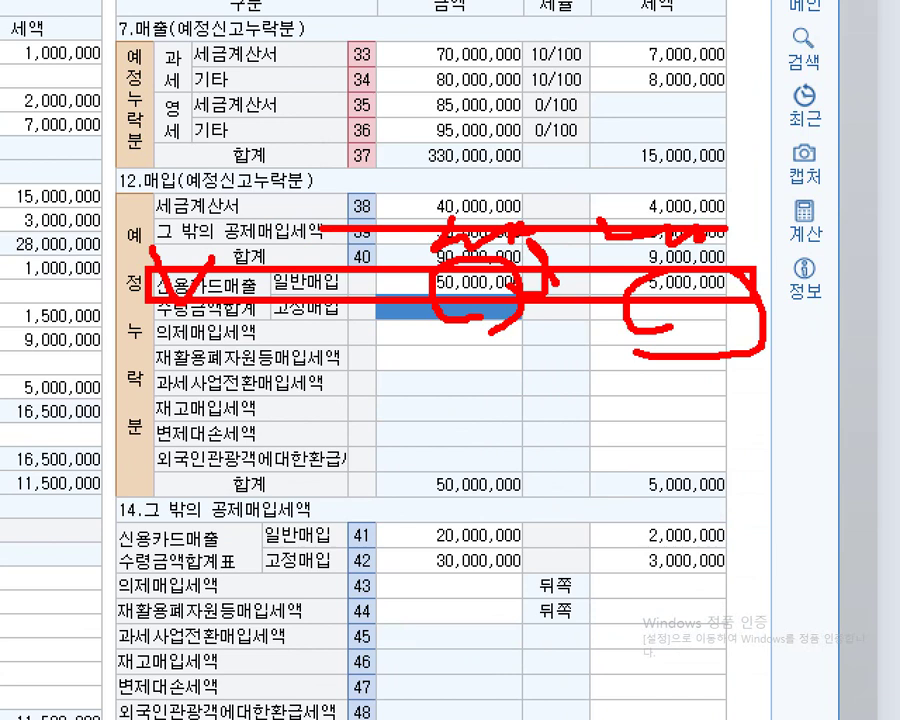
key("Escape")
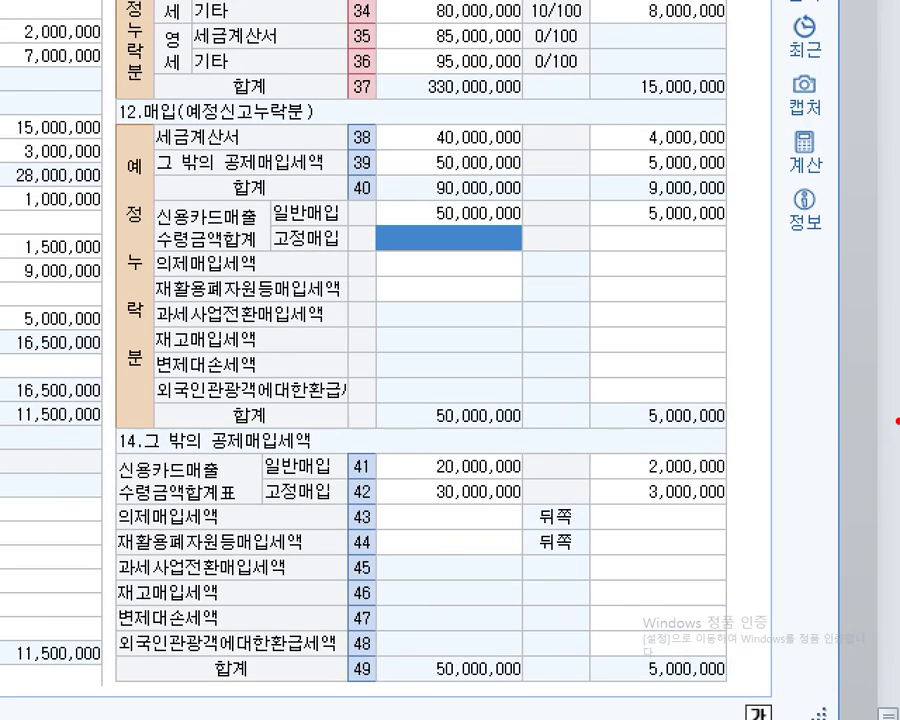
- Frame the credit-card 일반매입 row in section 12 again, underline item 39's figures and link the two rows with an arrow
left_click_drag(140, 191, 368, 191)
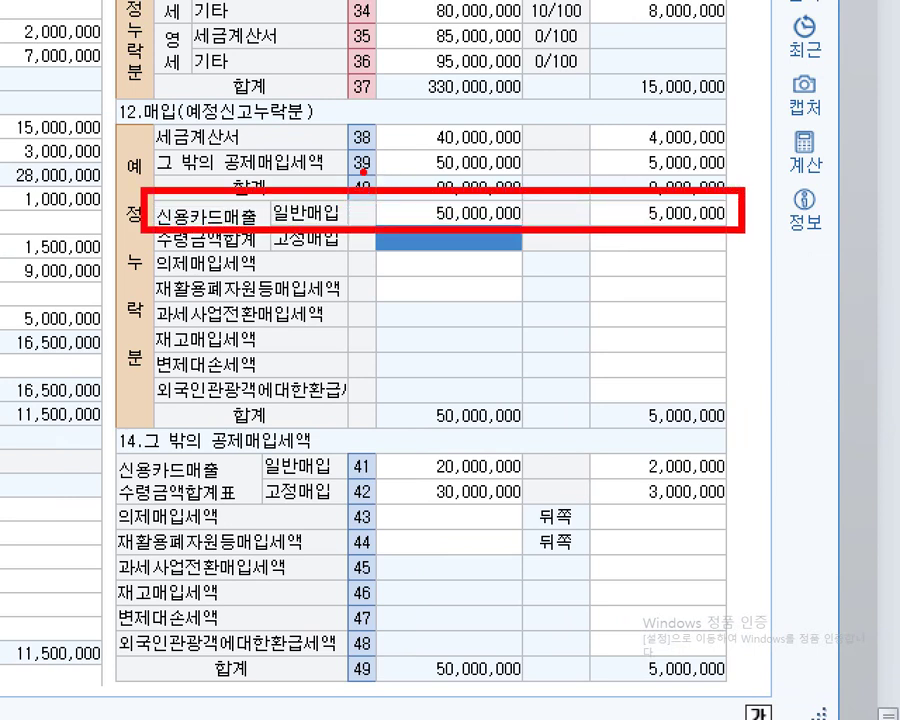
left_click_drag(361, 172, 722, 172)
mouse_move(753, 218)
left_mouse_down()
mouse_move(773, 218)
mouse_move(786, 181)
mouse_move(777, 165)
mouse_move(728, 168)
left_mouse_up()
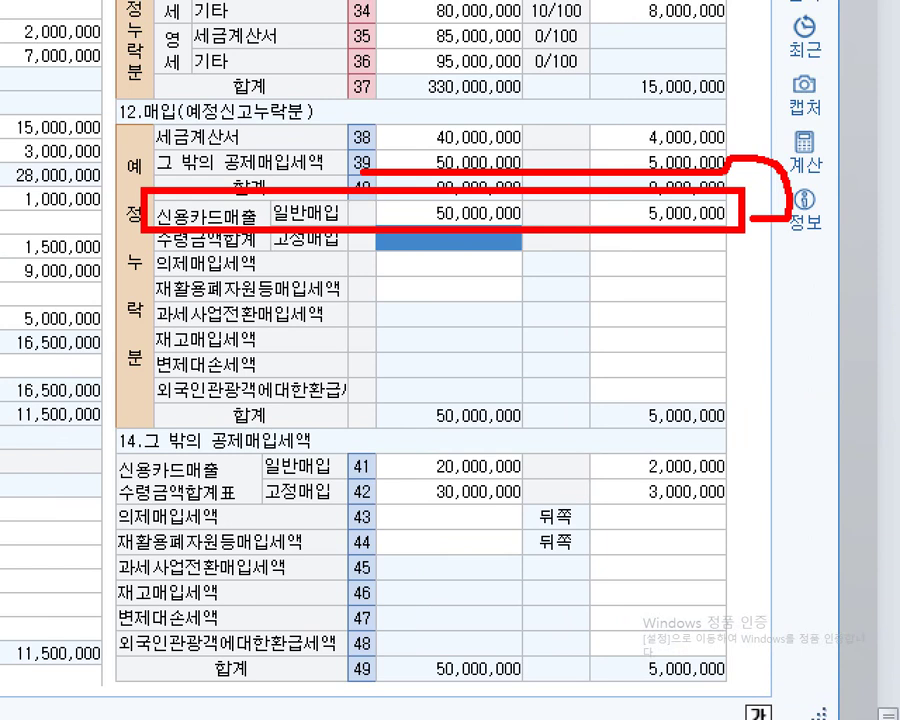
left_click_drag(760, 122, 729, 158)
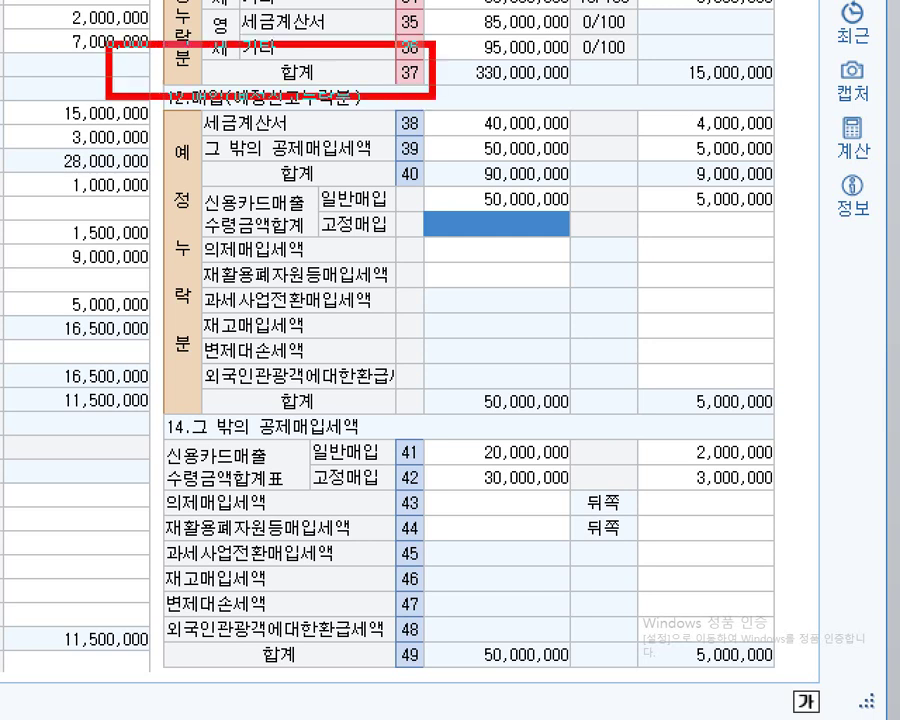
- Frame section 12 and its credit-card rows on the return, underline 일반매입 and tick its amount and tax
left_click_drag(143, 166, 812, 310)
left_click_drag(329, 210, 780, 209)
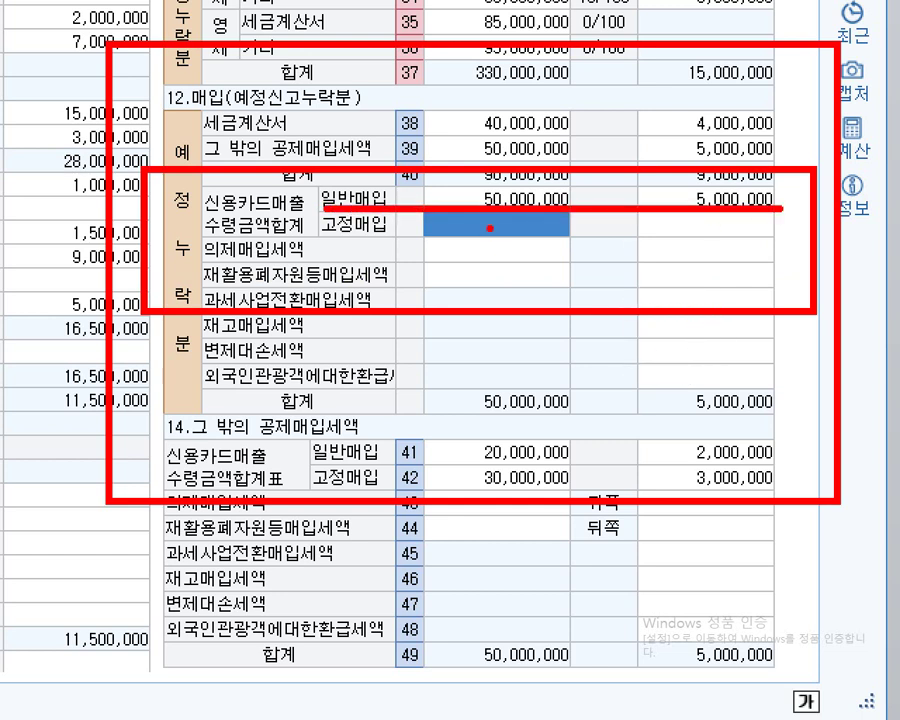
mouse_move(491, 197)
left_mouse_down()
mouse_move(502, 236)
mouse_move(545, 183)
left_mouse_up()
left_click_drag(723, 208, 793, 180)
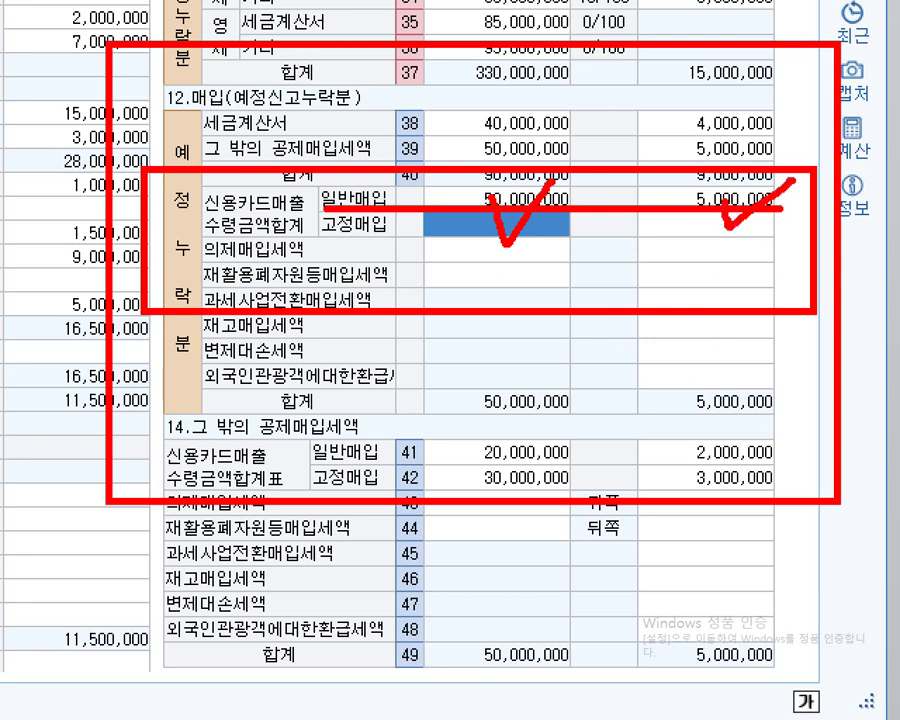
key("Escape")
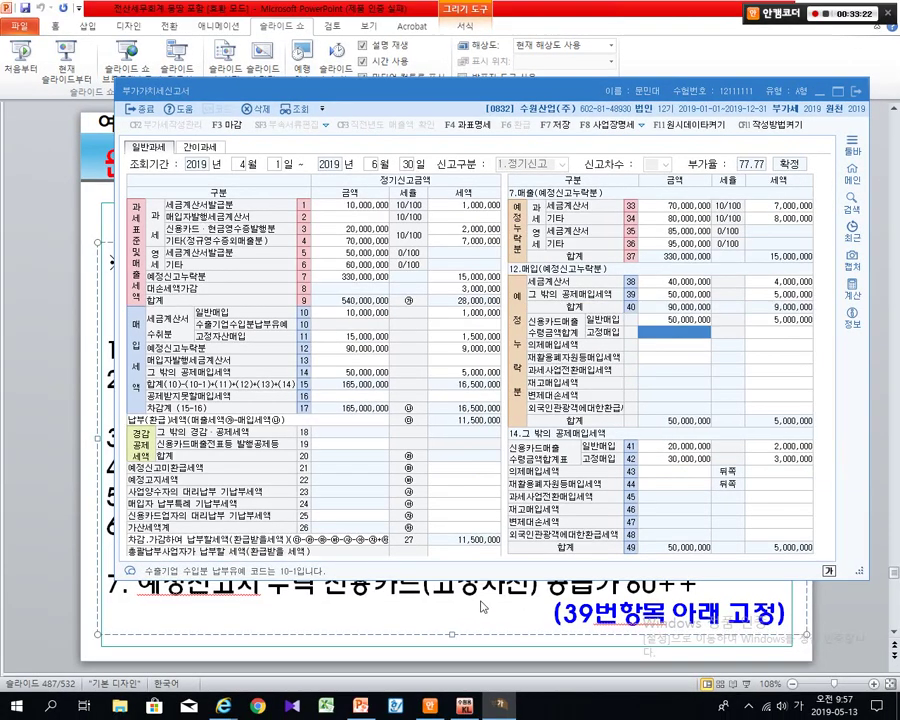
- Recheck purchase line 7 on the slide and enter 60,000,000 as the amount and 6,000,000 as the tax for omitted credit-card 고정매입
left_click(62, 378)
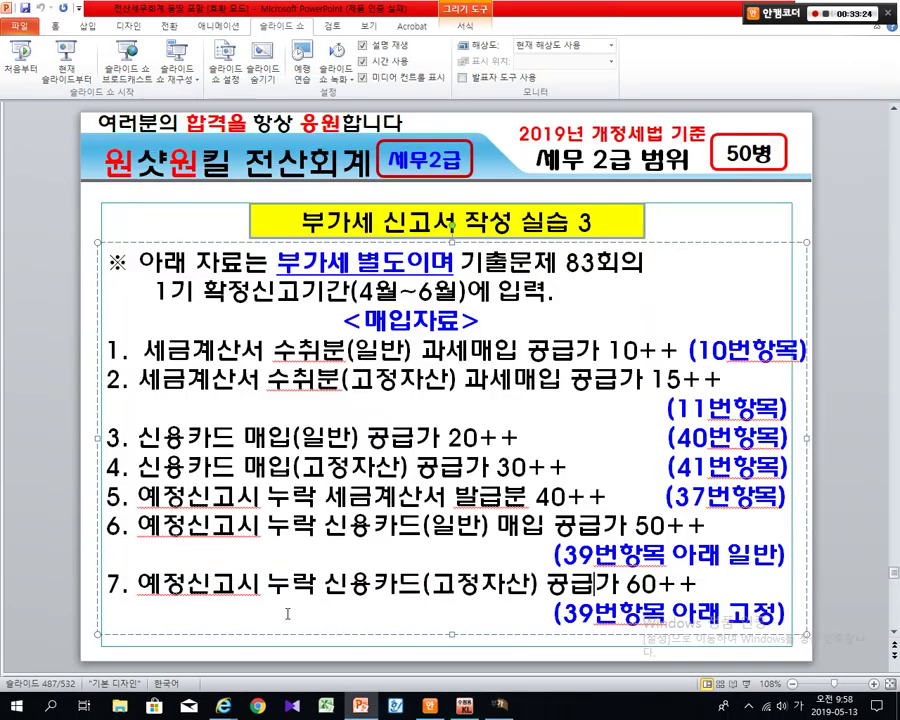
key("alt+Tab")
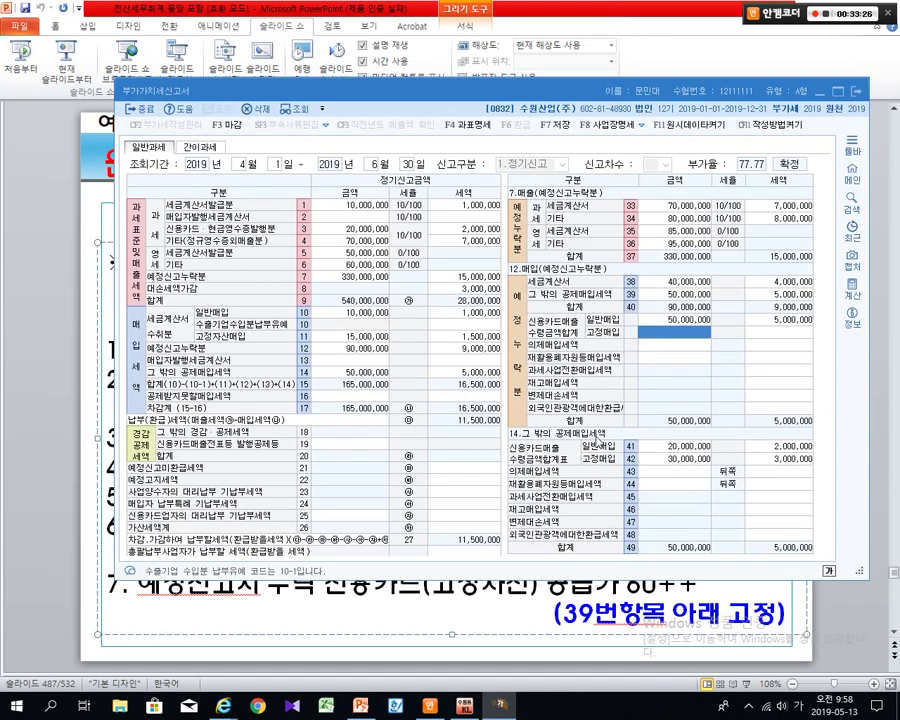
type("660++")
key("Return")
key("Return")
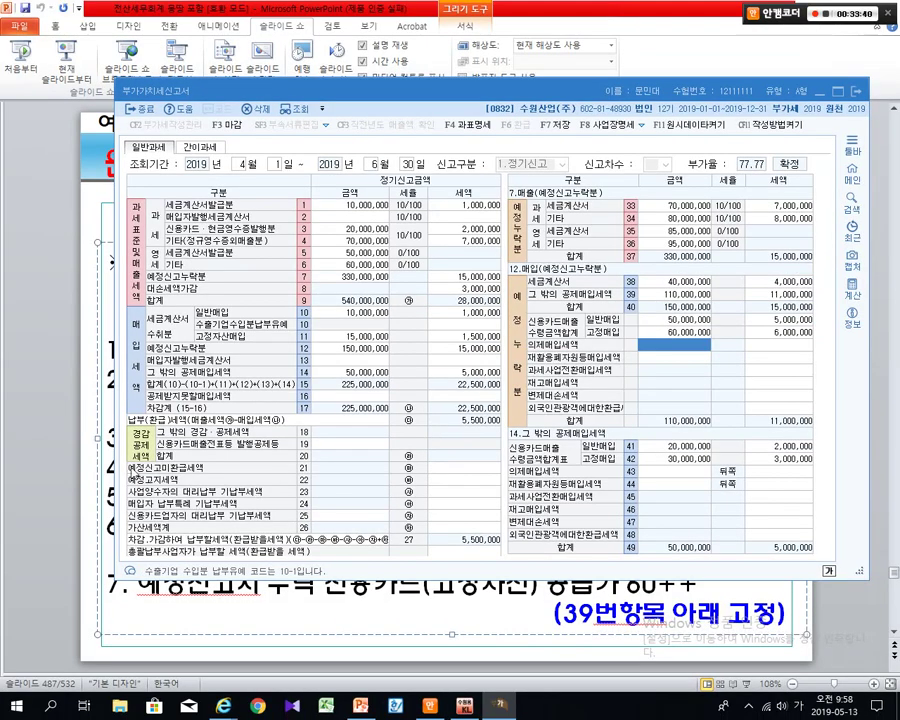
- Consult purchase line 8 on the next slide, then frame the return's purchase section and mark the item 13 매입자발행세금계산서 row
left_click(84, 485)
scroll(84, 485, "down", 1)
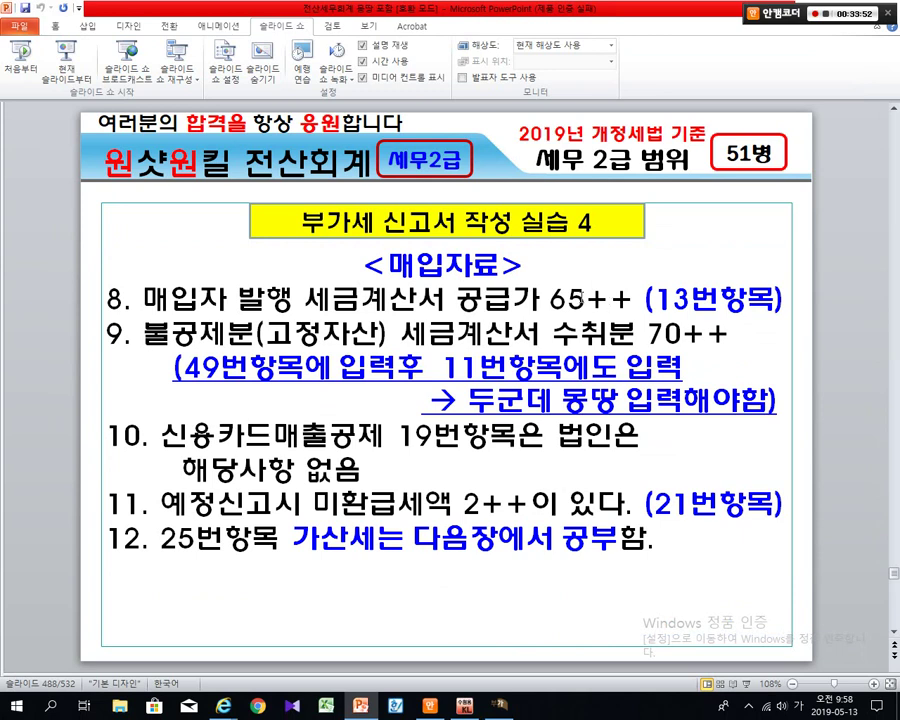
key("alt+Tab")
key("ctrl+1")
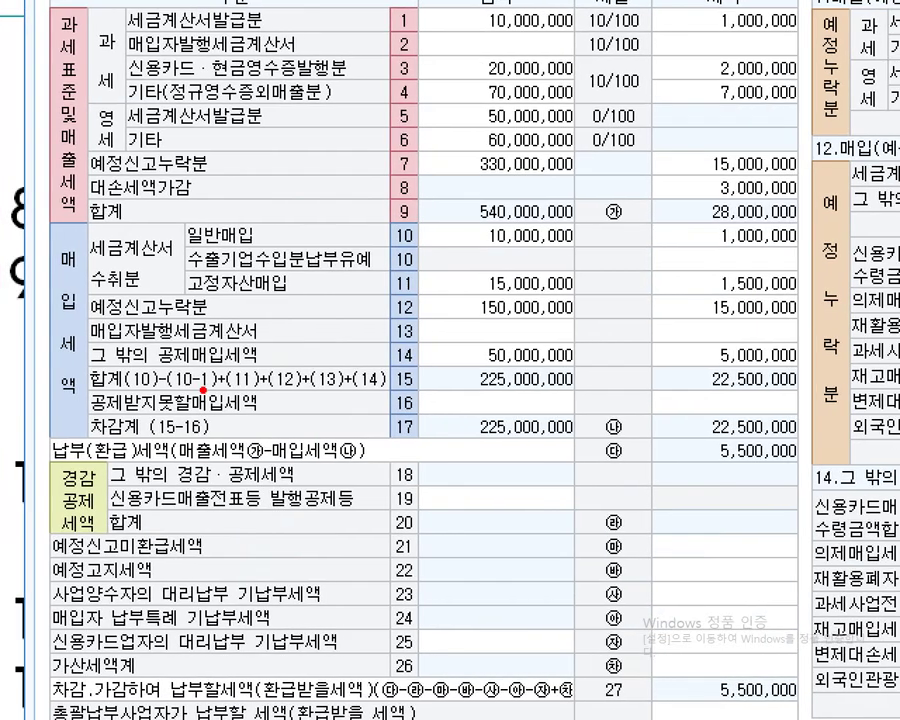
mouse_move(37, 181)
left_mouse_down()
mouse_move(240, 212)
mouse_move(745, 340)
mouse_move(874, 392)
mouse_move(831, 516)
left_mouse_up()
left_click_drag(797, 130, 890, 130)
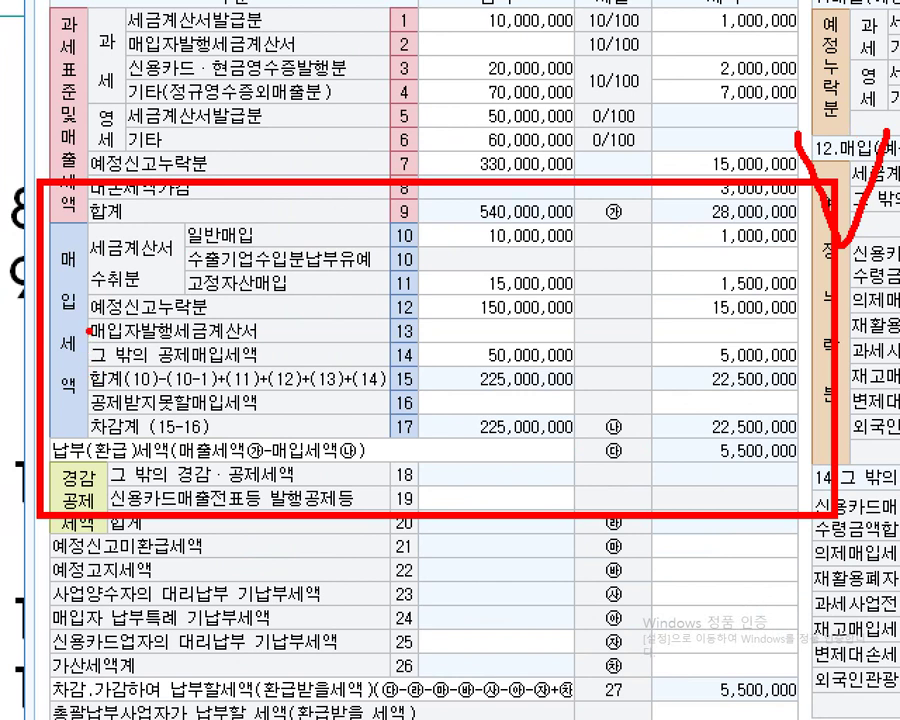
mouse_move(75, 315)
left_mouse_down()
mouse_move(227, 335)
mouse_move(813, 351)
left_mouse_up()
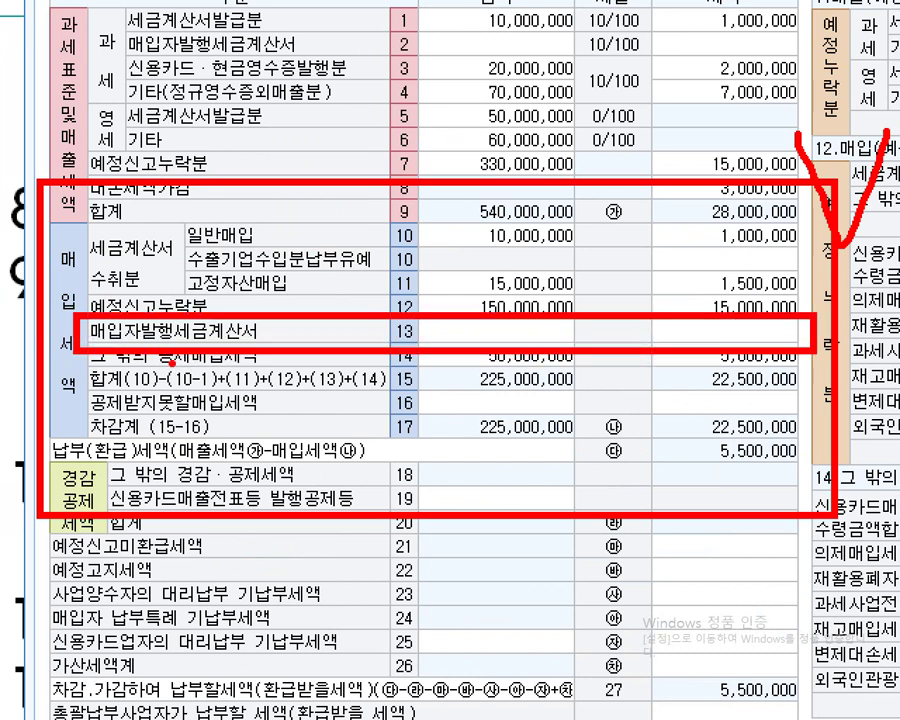
left_click_drag(260, 268, 336, 249)
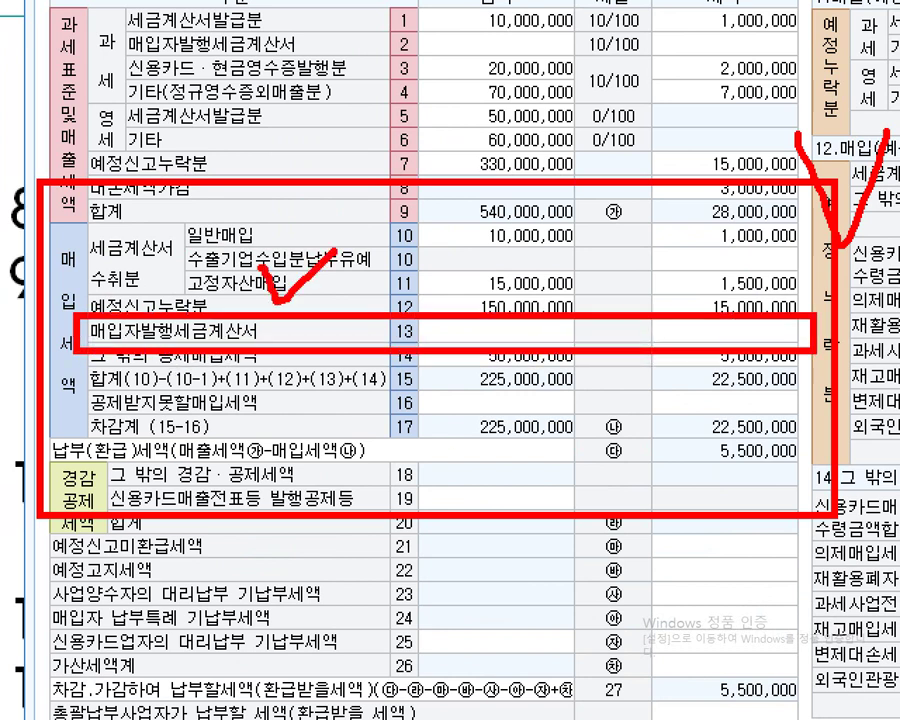
key("Escape")
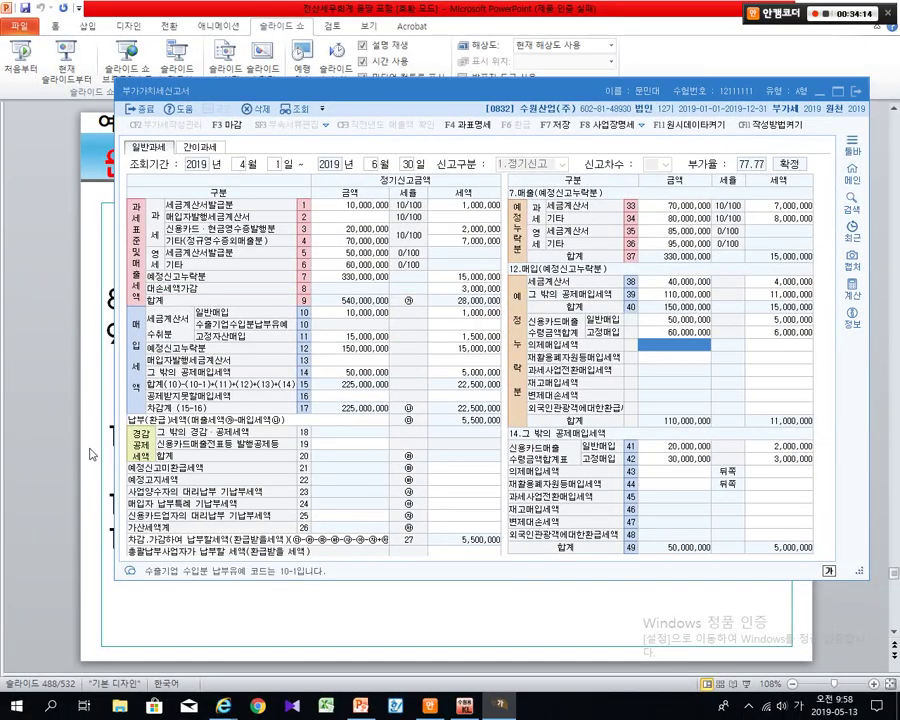
- Recheck line 8 on the slide, enter 65,000,000 as the amount and 6,500,000 as the tax in item 13, and tick the tax
left_click(90, 450)
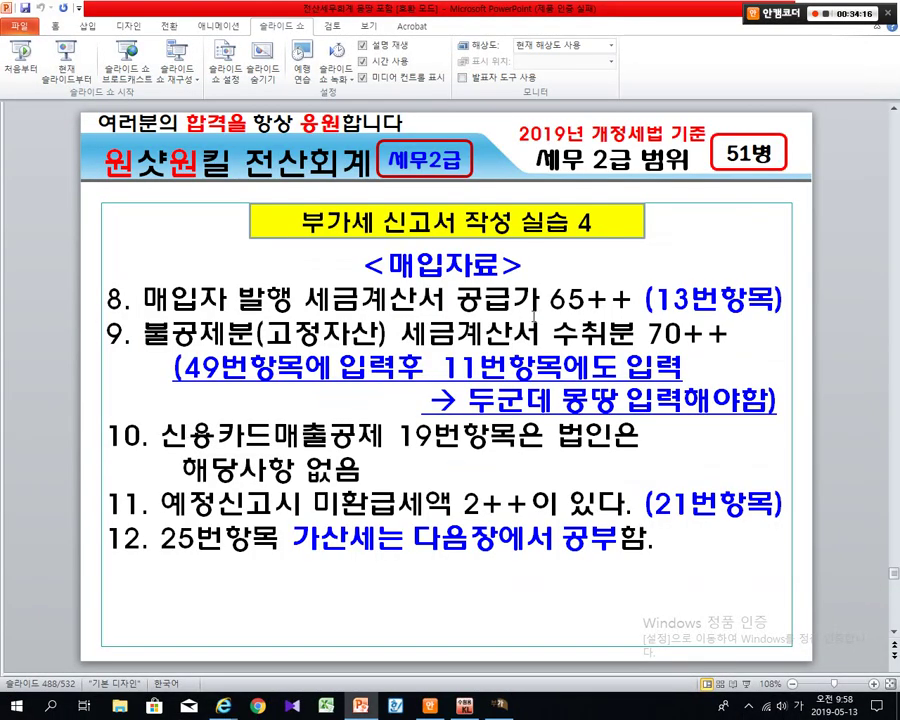
key("alt+Tab")
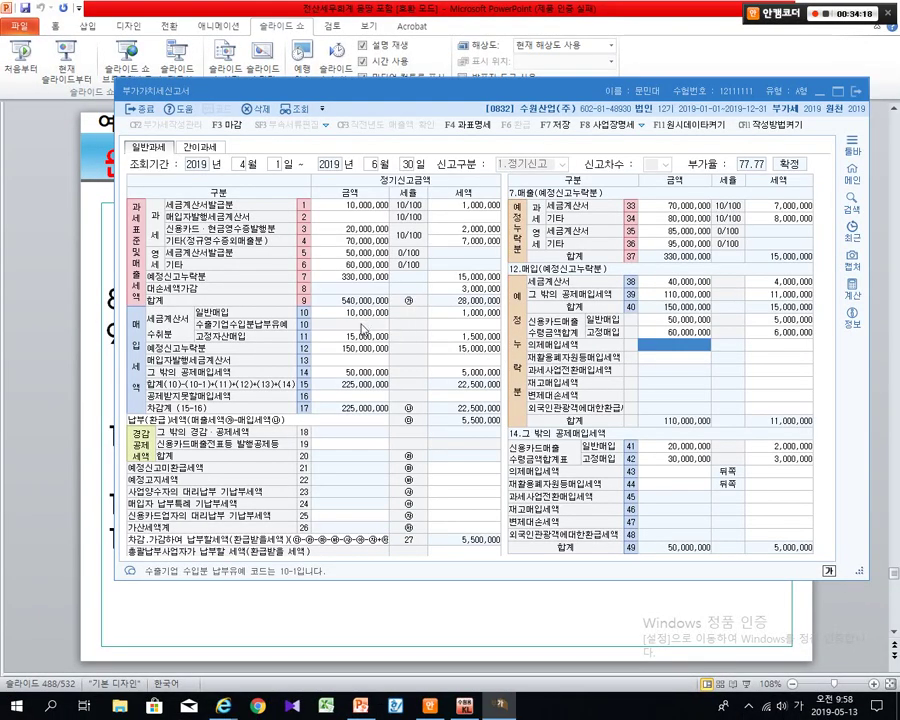
left_click(349, 360)
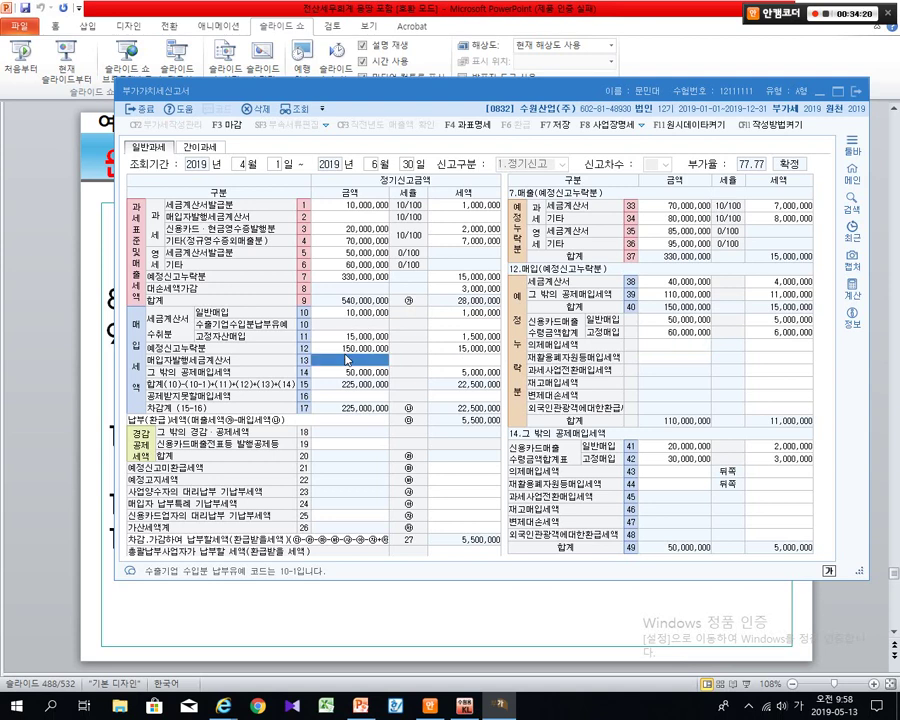
left_click(349, 360)
type("65000000")
key("Return")
type("65,000,00")
key("Return")
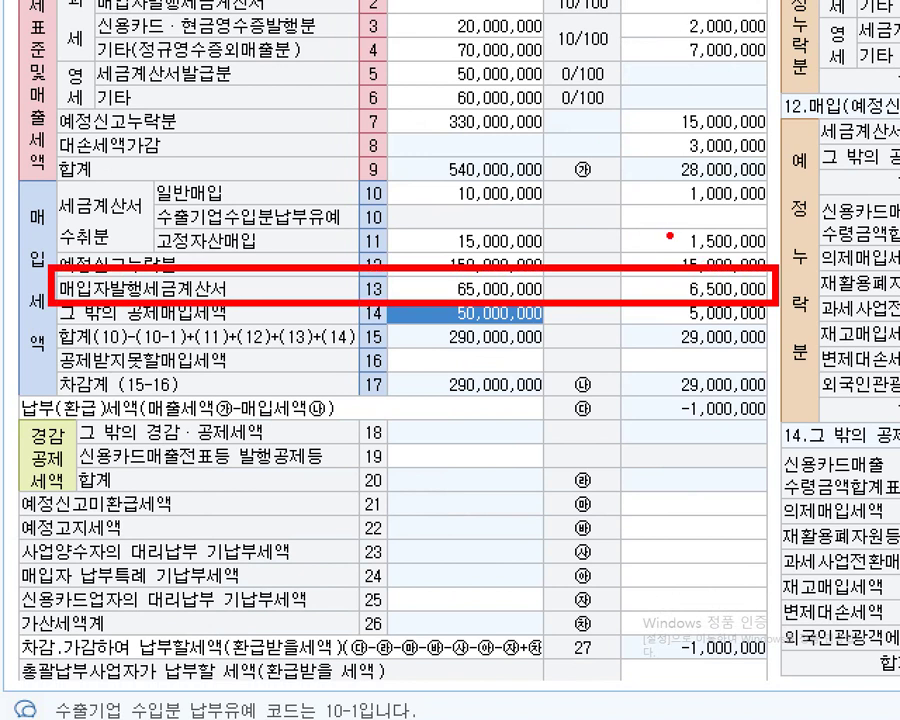
left_click_drag(670, 236, 719, 208)
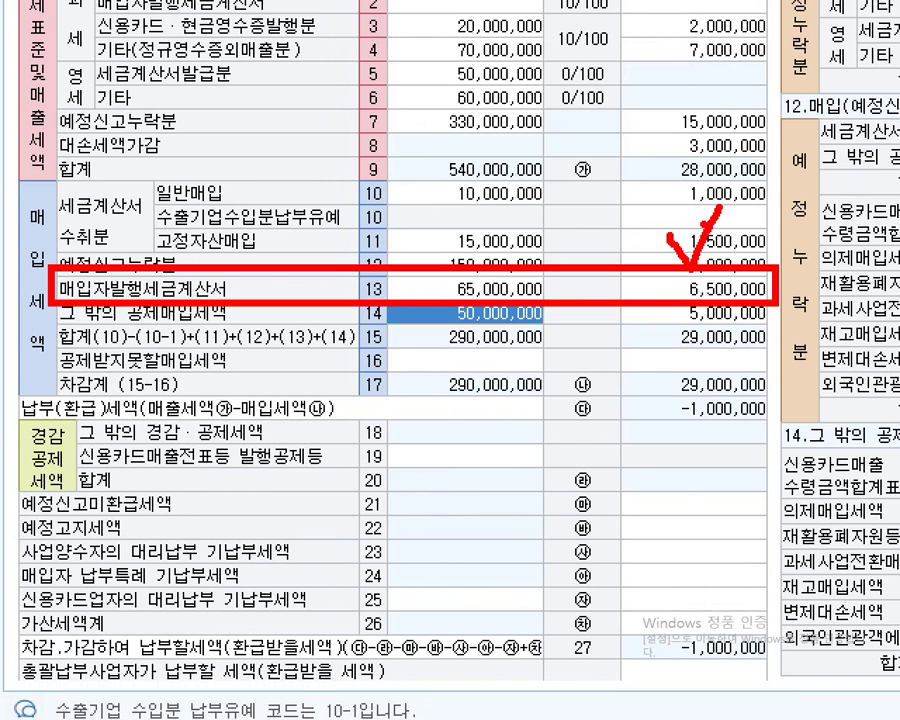
key("Escape")
- Study purchase line 9 on the slide, framing its wording and entry instructions and circling 불공제, 고정 and item number 49
left_click(78, 431)
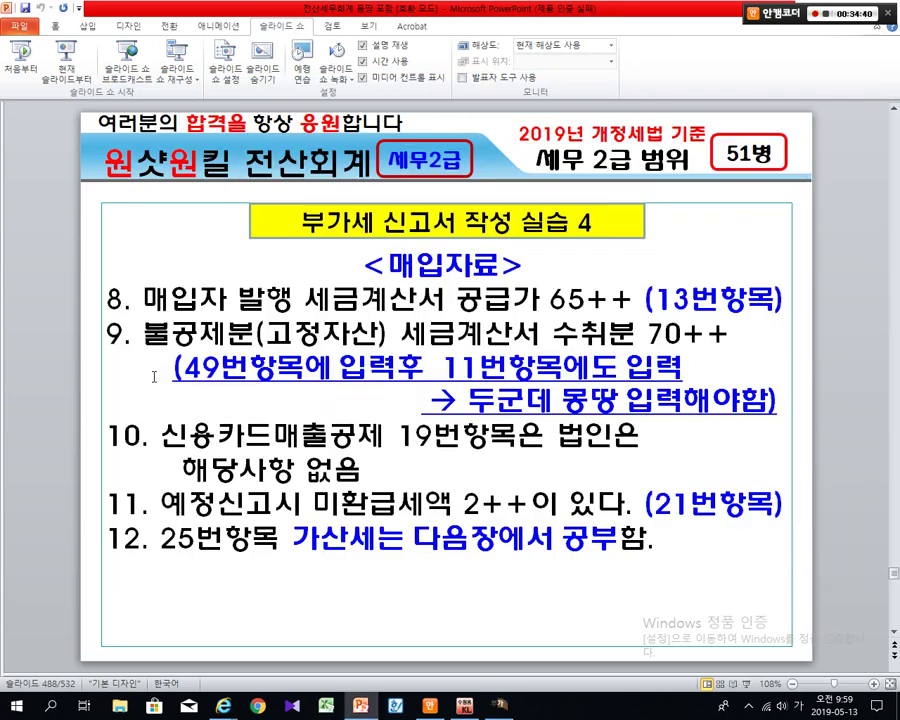
left_click(155, 372)
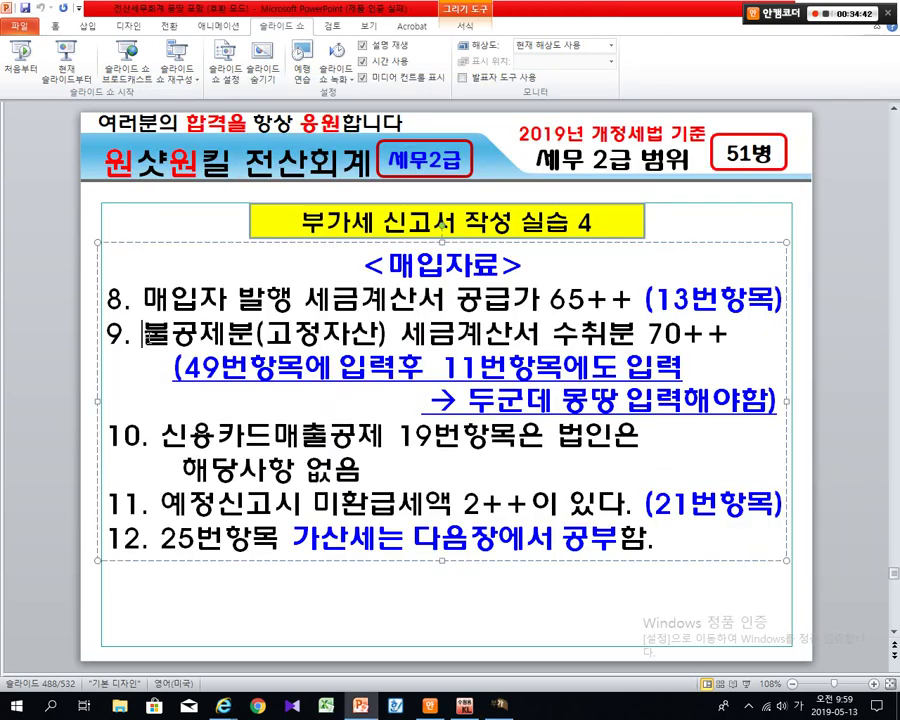
left_click(171, 350)
mouse_move(135, 317)
left_mouse_down()
mouse_move(267, 349)
mouse_move(580, 338)
mouse_move(752, 350)
left_mouse_up()
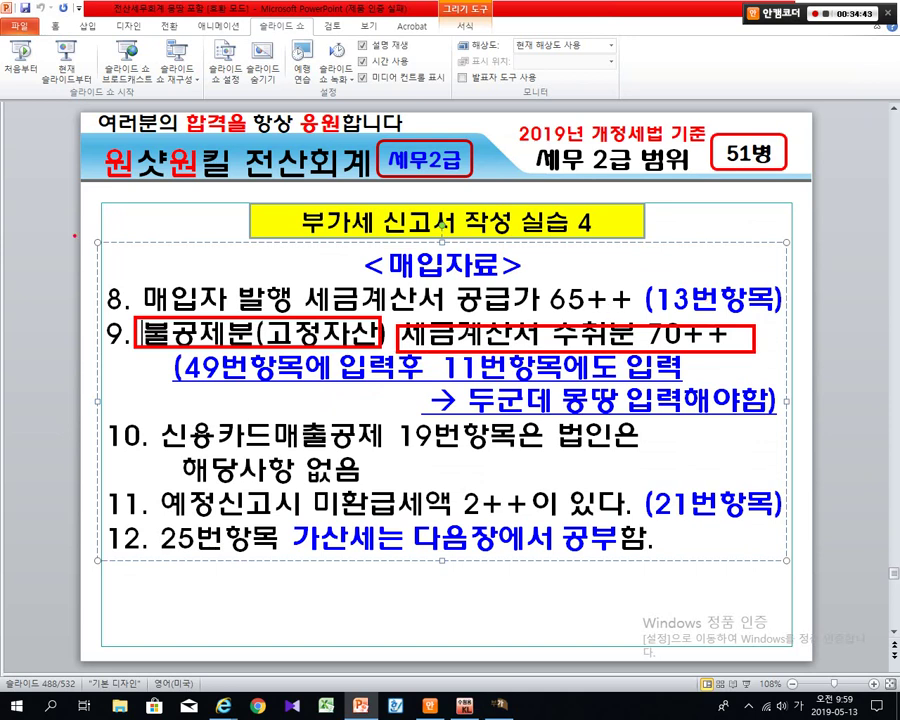
mouse_move(176, 384)
left_mouse_down()
mouse_move(350, 384)
mouse_move(427, 354)
mouse_move(664, 391)
mouse_move(709, 356)
left_mouse_up()
mouse_move(467, 423)
left_mouse_down()
mouse_move(790, 410)
mouse_move(465, 420)
left_mouse_up()
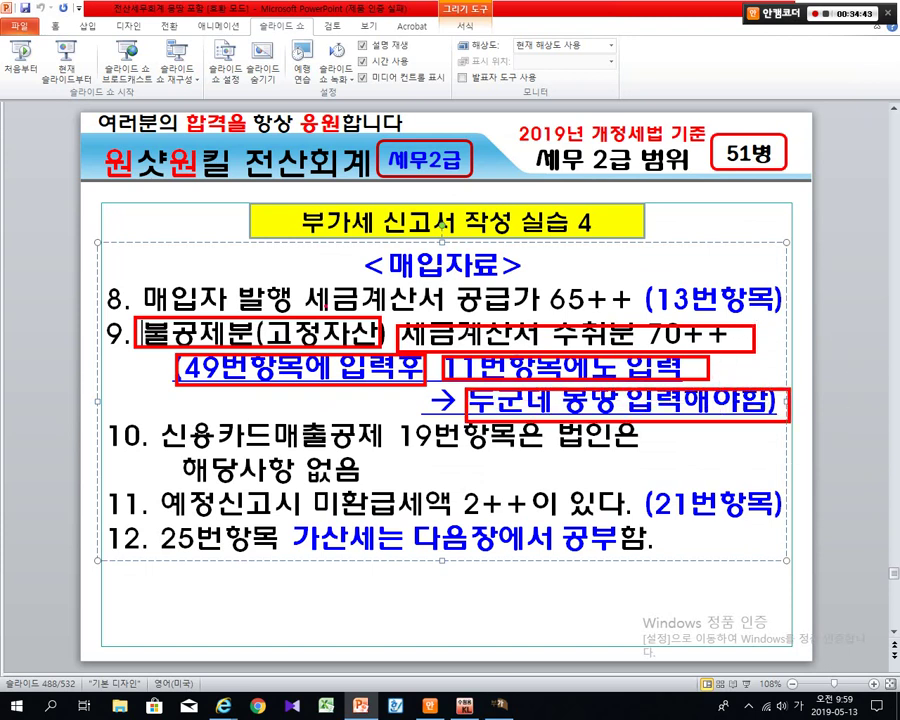
left_click_drag(160, 366, 204, 322)
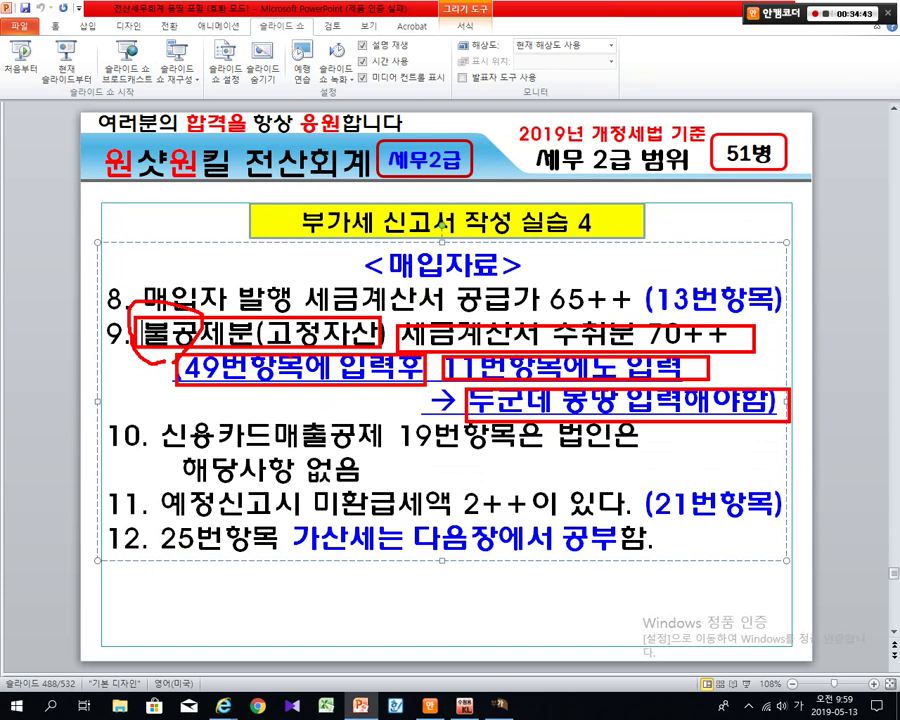
mouse_move(262, 350)
left_mouse_down()
mouse_move(270, 322)
mouse_move(320, 343)
left_mouse_up()
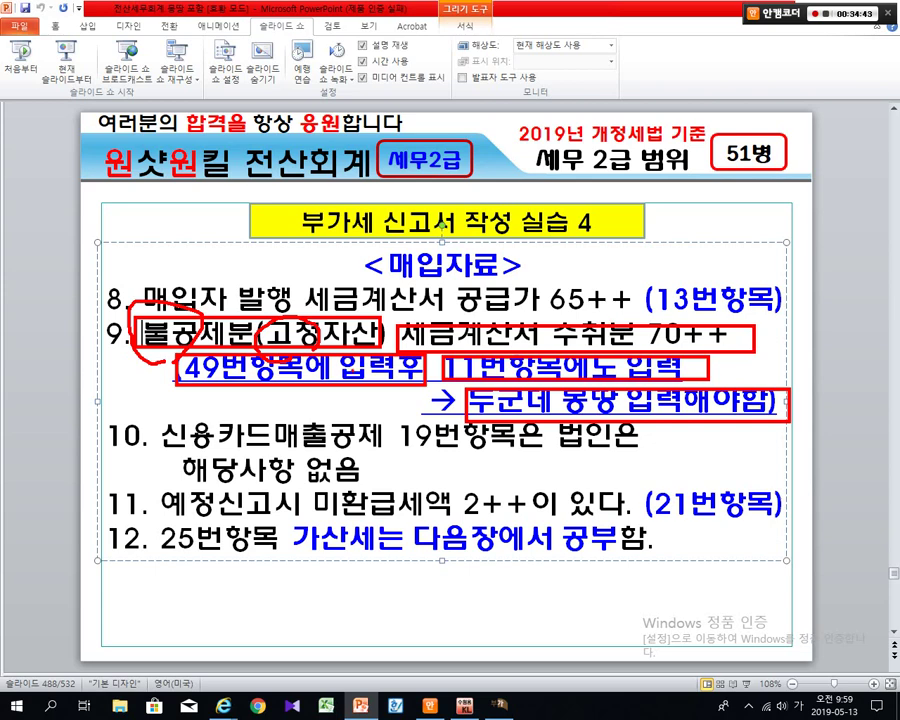
mouse_move(183, 368)
left_mouse_down()
mouse_move(215, 383)
mouse_move(247, 356)
left_mouse_up()
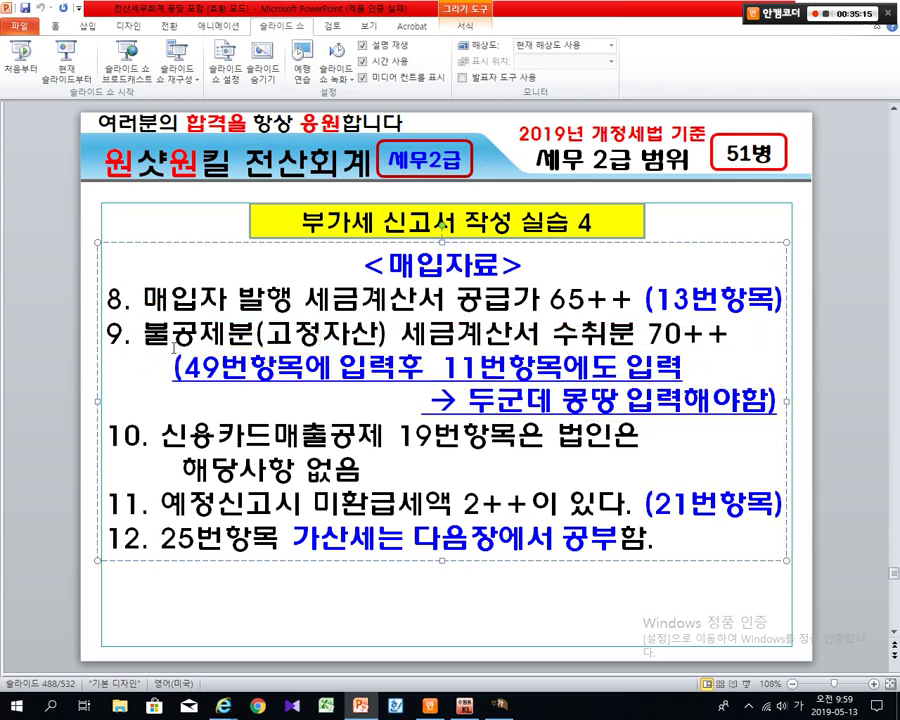
- Return to the VAT return and display the section 16 breakdown for item 16, 공제받지못할매입세액
key("alt+Tab")
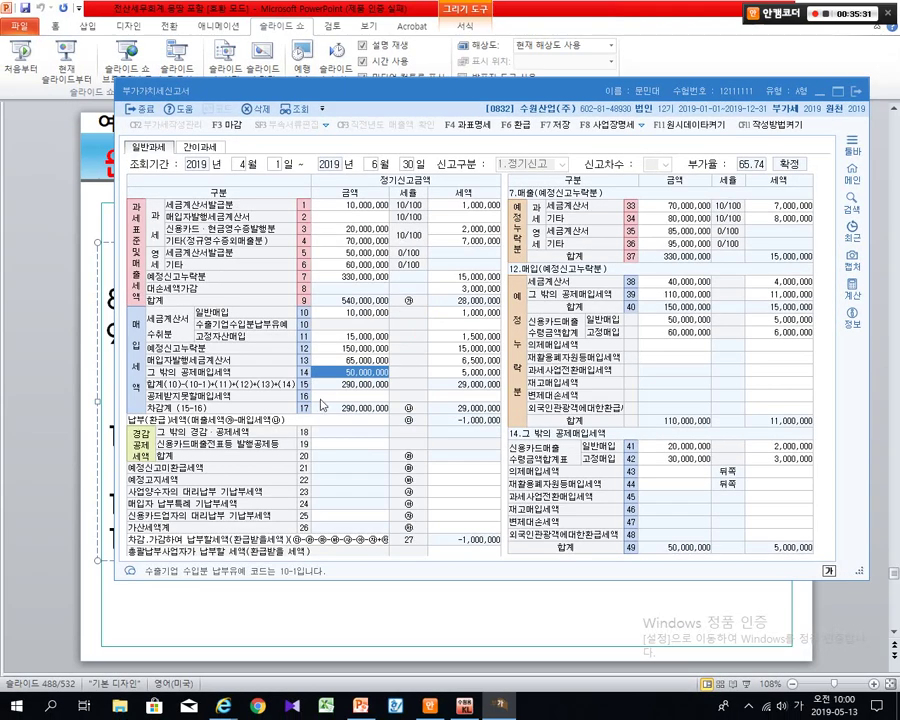
left_click(430, 359)
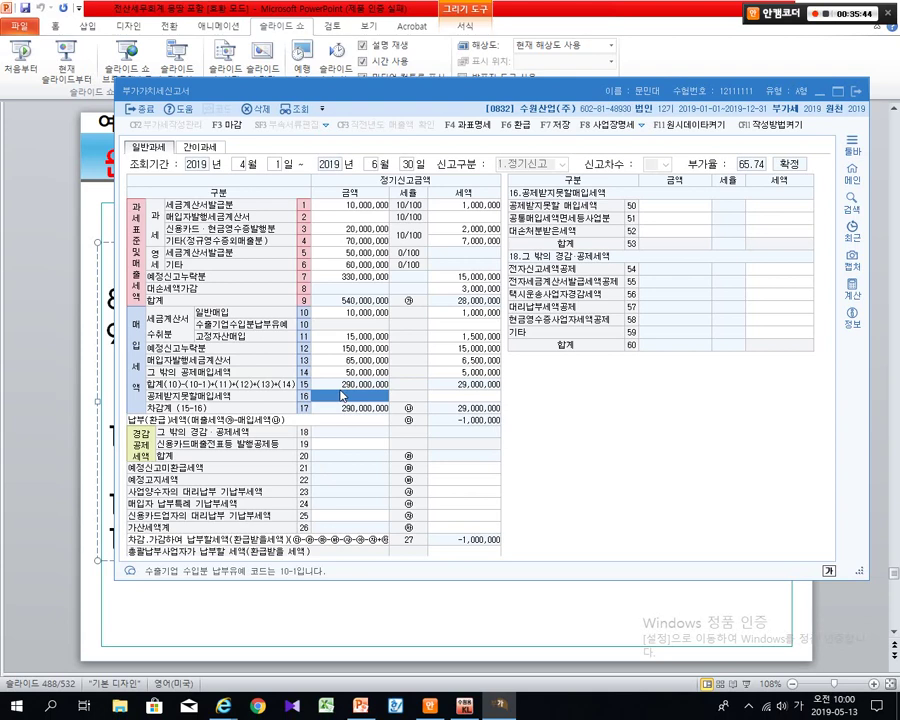
key("Return")
- Try to enter 15,000,000 directly as the amount of item 16, 공제받지못할매입세액
left_click(341, 396)
type("150000,000")
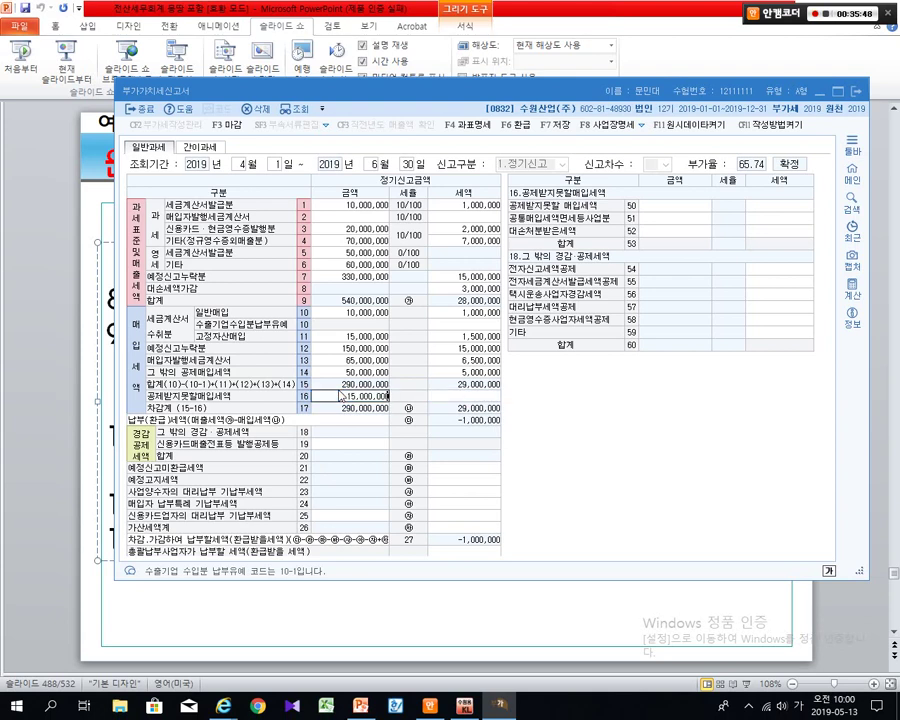
key("Return")
left_click(340, 396)
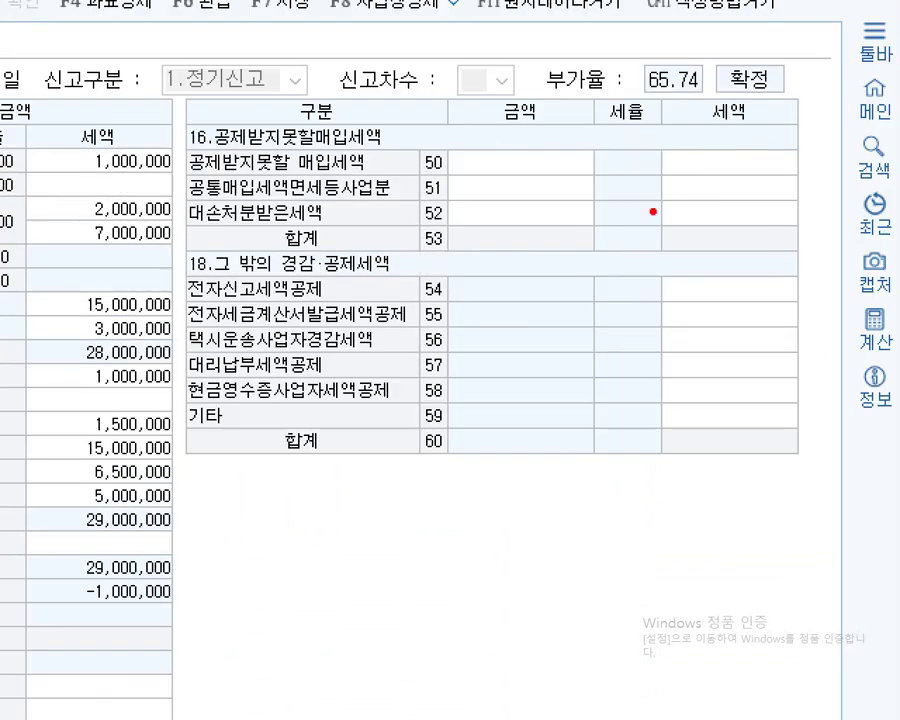
- Mark up item 50, 공제받지못할 매입세액, in the section 16 breakdown, framing its row, circling the item number and boxing its amount column
mouse_move(152, 98)
left_mouse_down()
mouse_move(737, 187)
mouse_move(843, 183)
left_mouse_up()
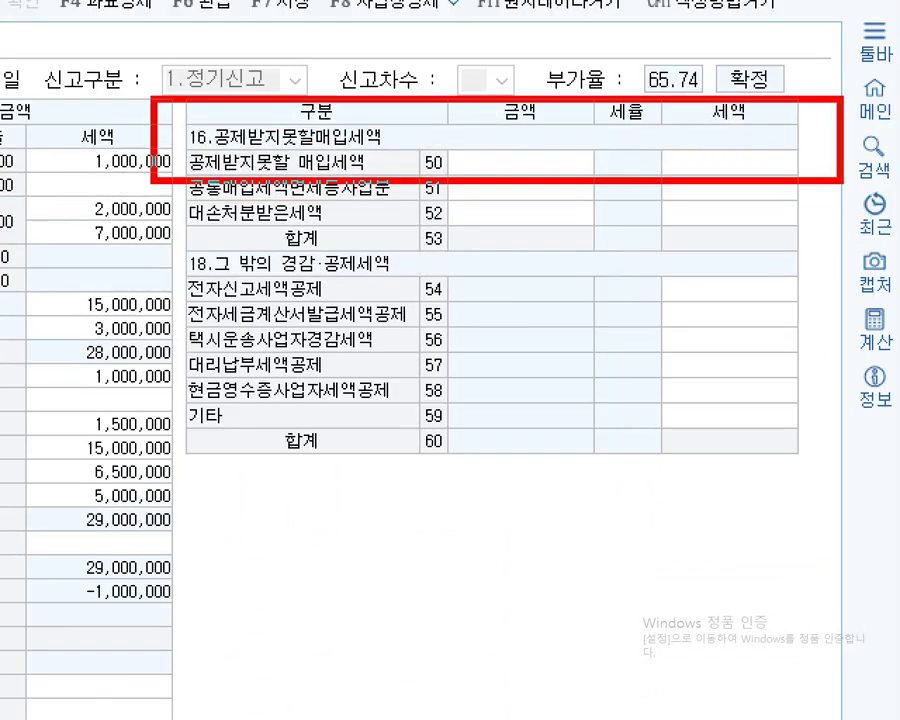
left_click_drag(435, 170, 410, 140)
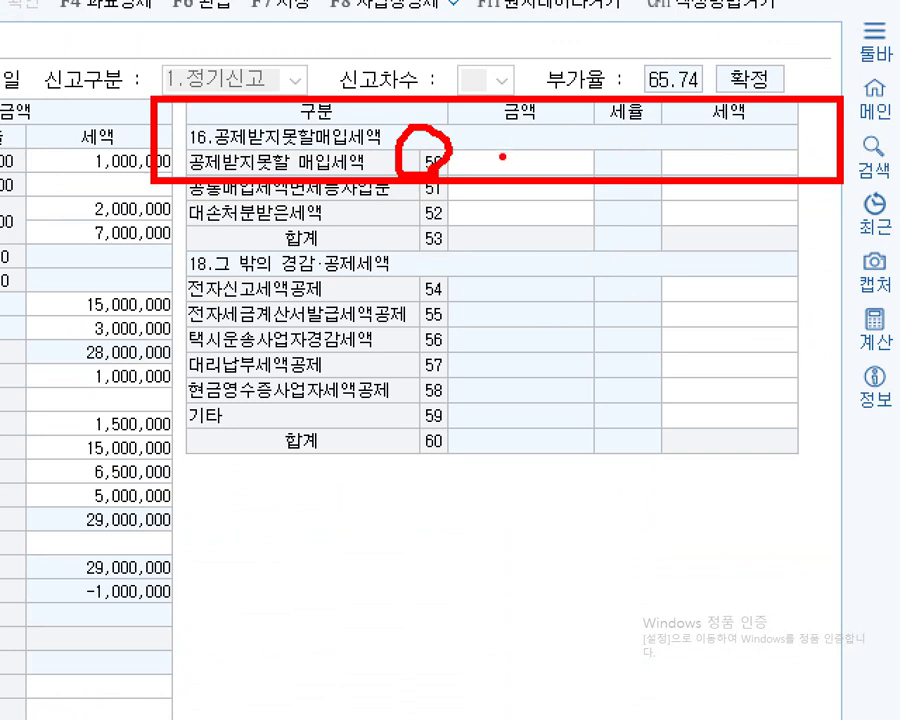
left_click_drag(503, 110, 503, 160)
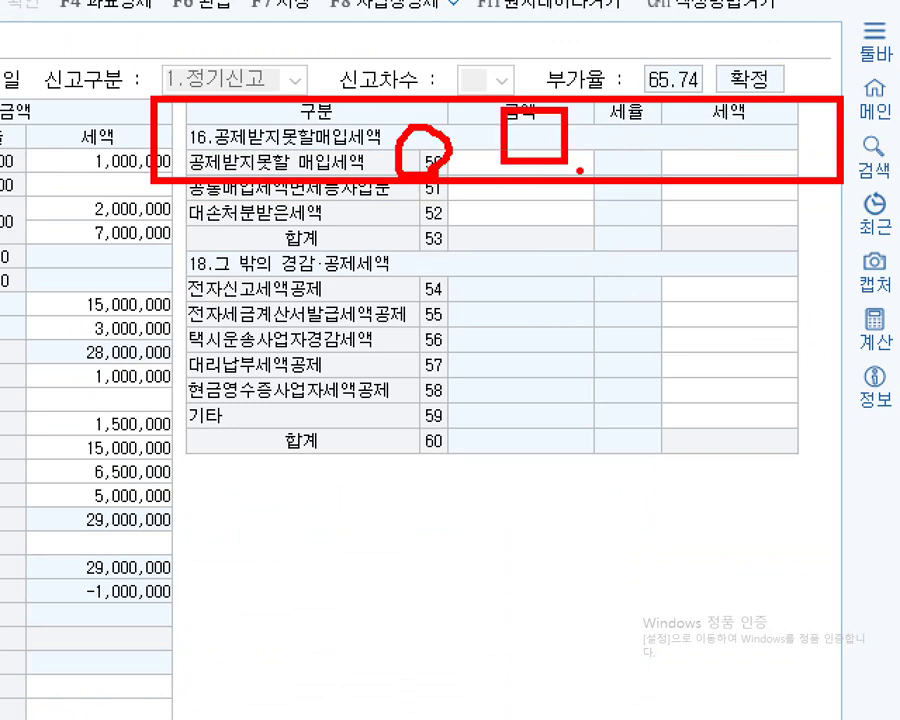
key("Escape")
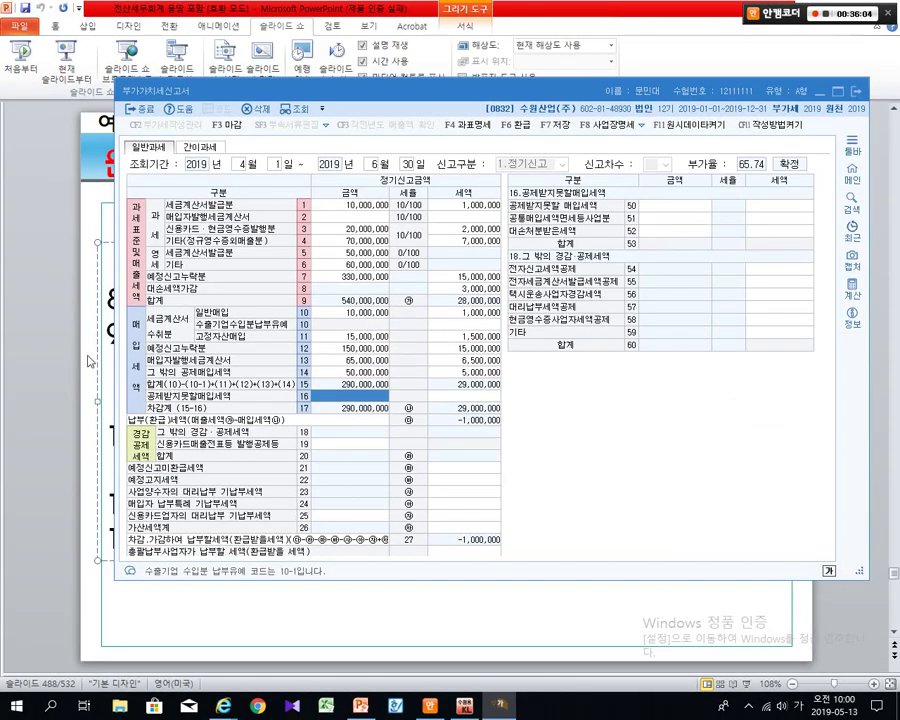
- Recheck line 9 on the slide and enter 70,000,000 as the amount and 7,000,000 as the tax in item 50, 공제받지못할 매입세액
left_click(80, 361)
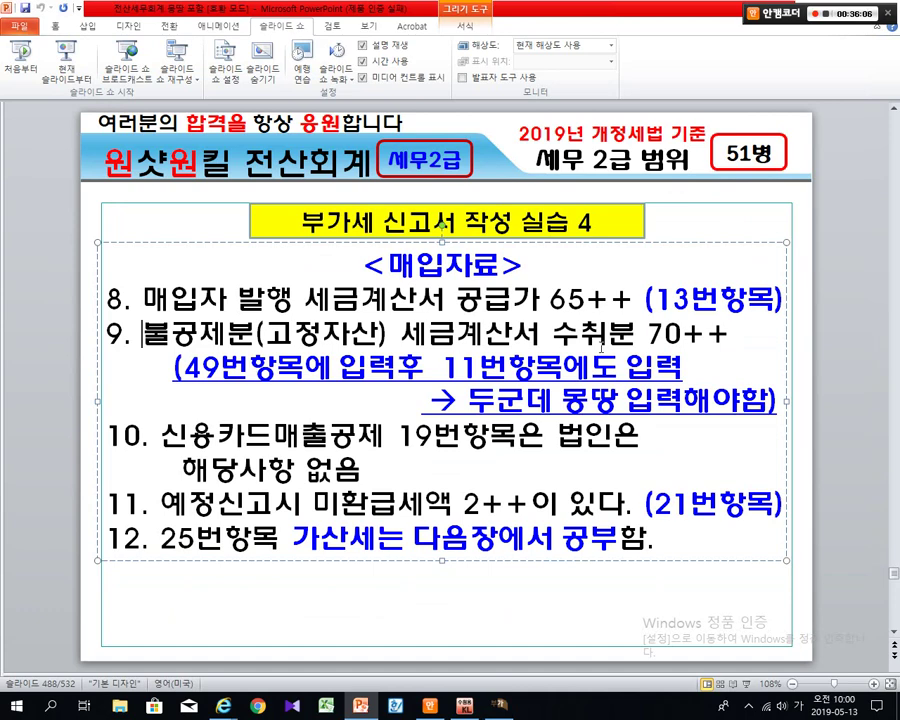
key("alt+Tab")
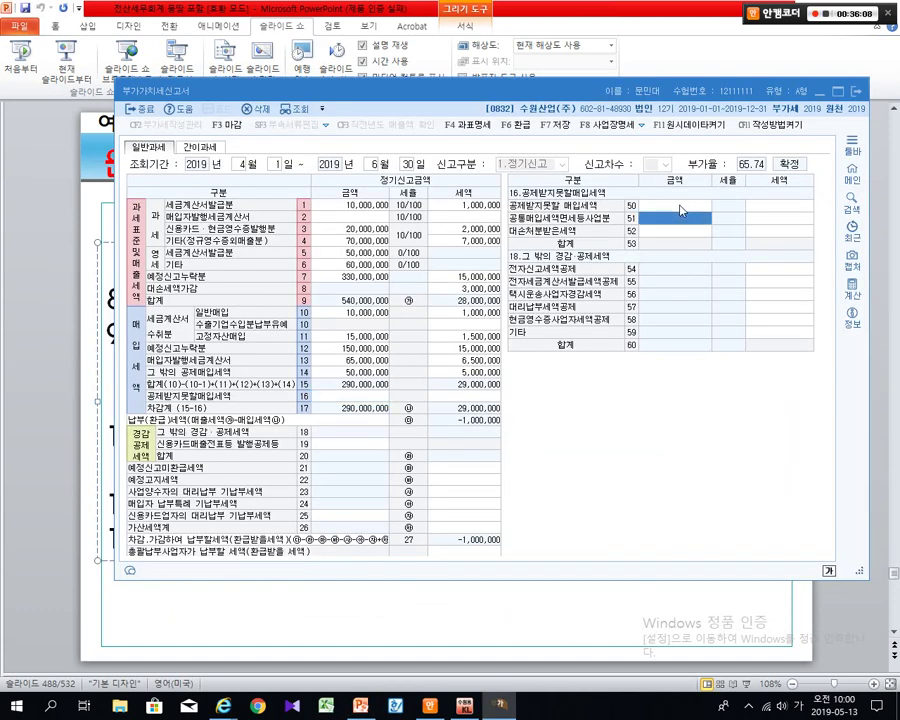
left_click(670, 205)
type("70,000,000")
key("Return")
type("7000000")
key("Return")
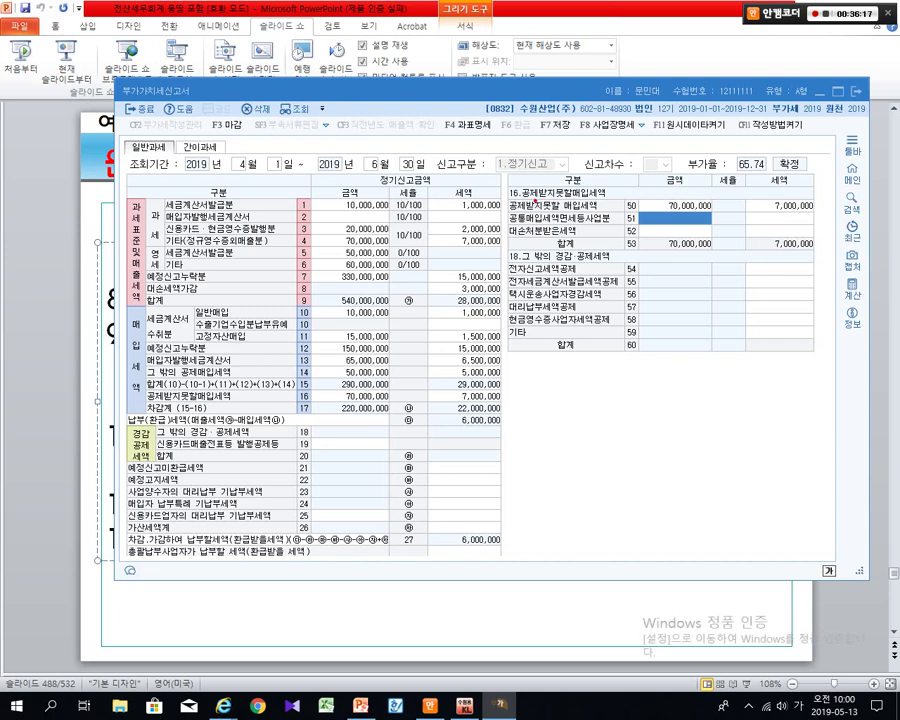
- Compare item 50 with item 16 in the VAT return, framing both rows and linking them with an arrow
mouse_move(502, 193)
left_mouse_down()
mouse_move(600, 196)
mouse_move(660, 215)
mouse_move(826, 215)
left_mouse_up()
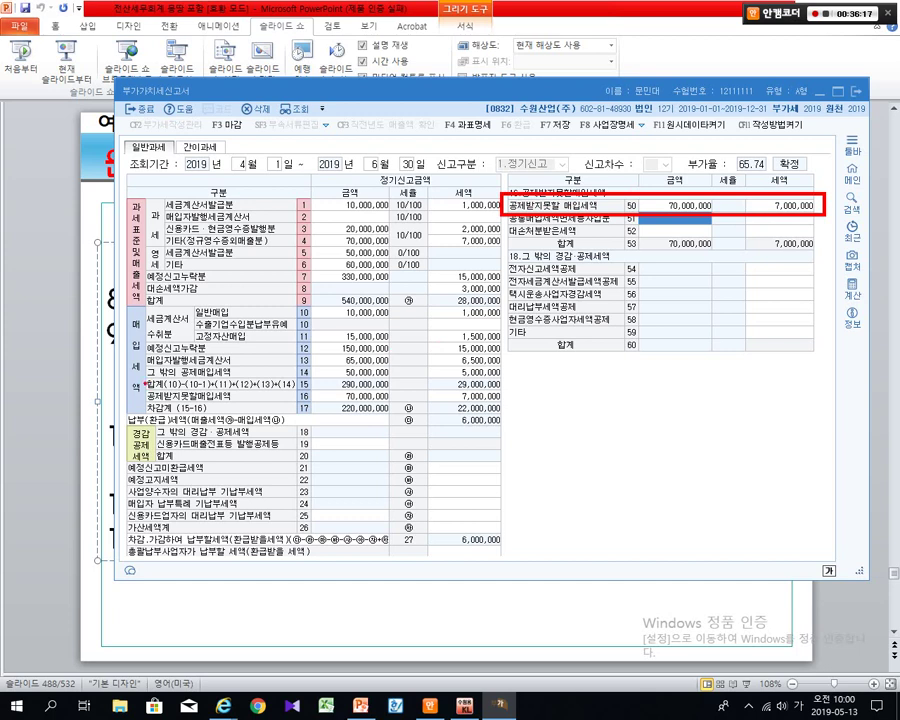
left_click_drag(135, 390, 509, 403)
left_click_drag(520, 340, 505, 392)
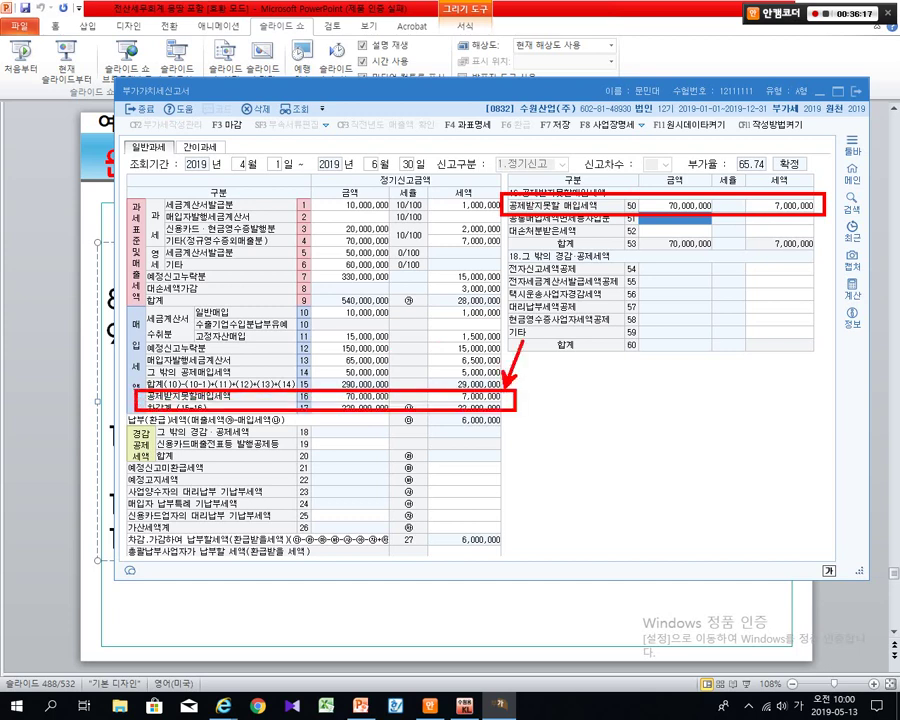
left_click_drag(522, 340, 547, 210)
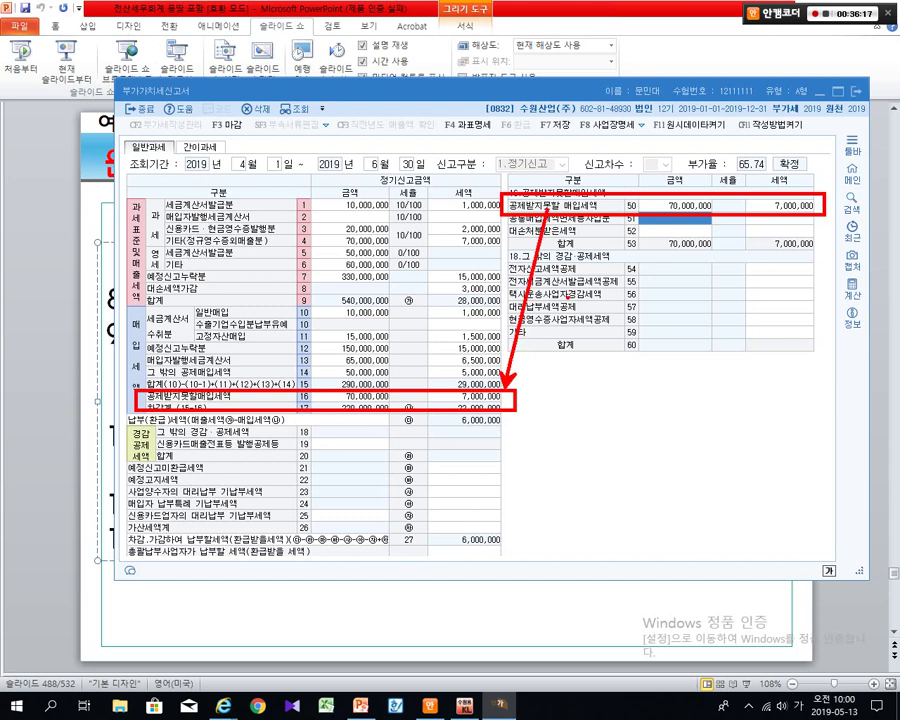
mouse_move(377, 409)
left_mouse_down()
mouse_move(367, 417)
mouse_move(389, 400)
left_mouse_up()
mouse_move(464, 423)
left_mouse_down()
mouse_move(449, 392)
mouse_move(508, 405)
mouse_move(494, 431)
left_mouse_up()
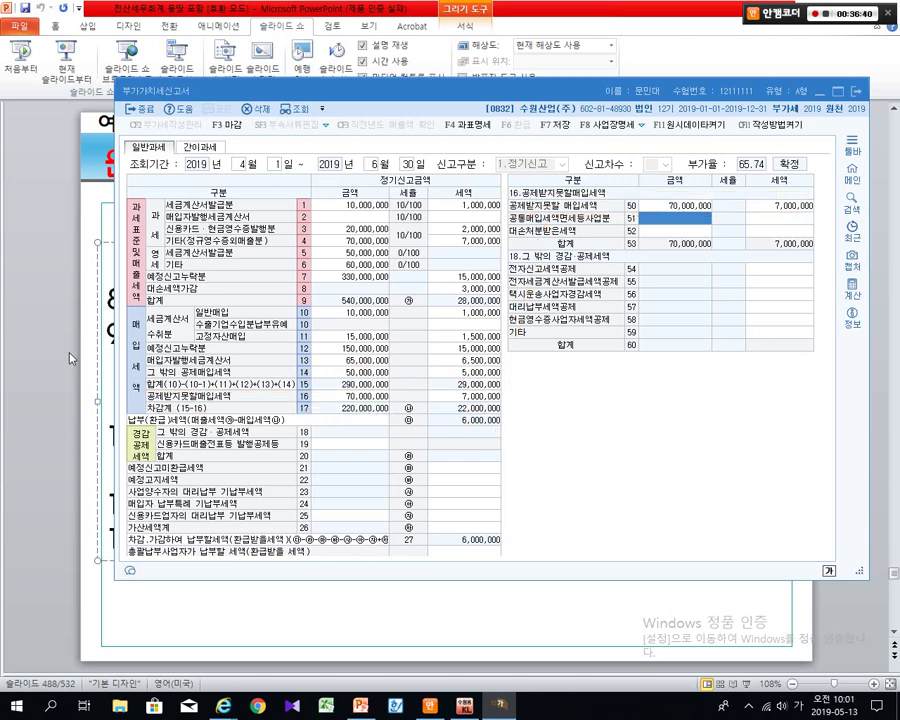
key("Escape")
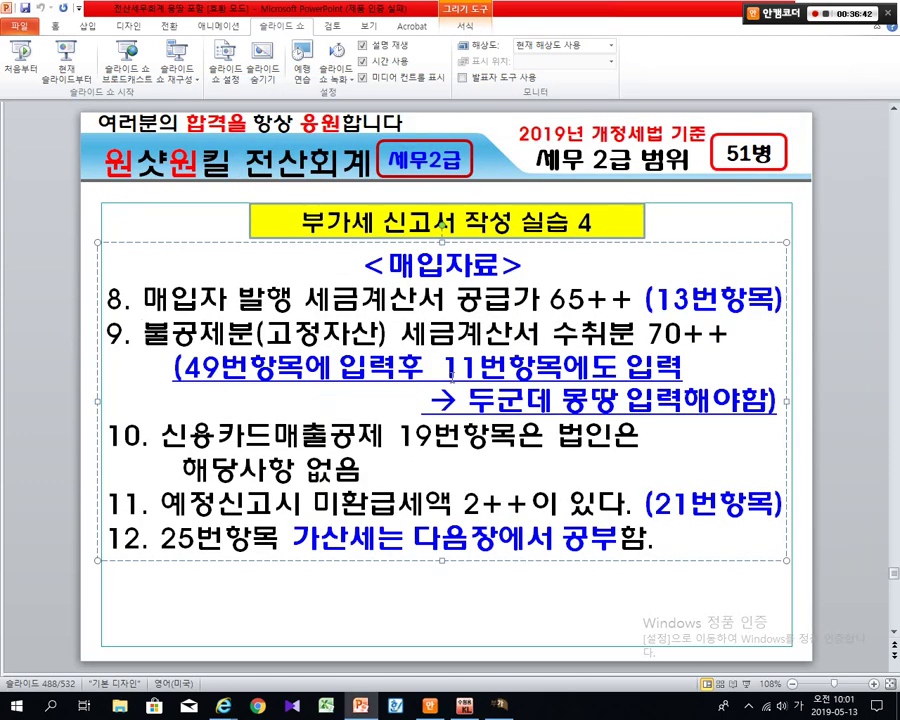
- Study the entry instructions under line 9 on the slide, framing 49번항목에 입력후 and 11번항목에도 입력
left_click_drag(449, 365, 692, 368)
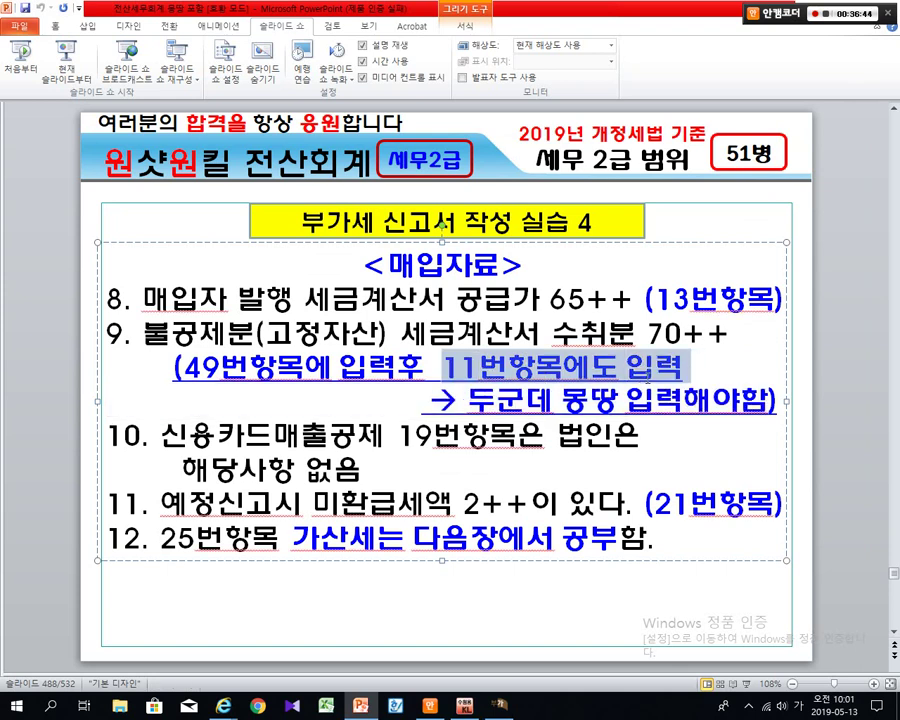
left_click(83, 438)
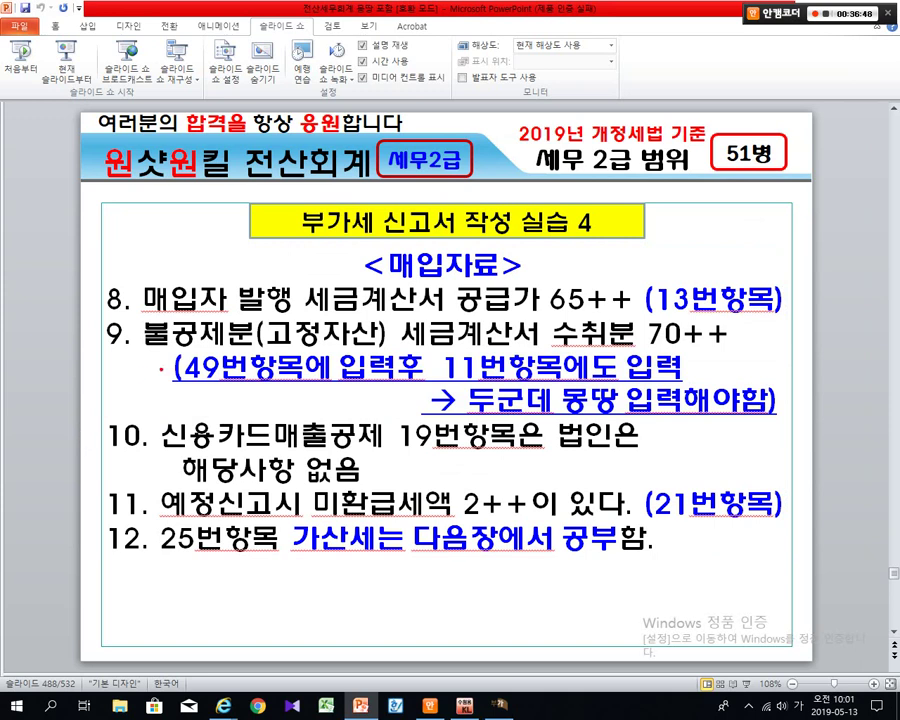
mouse_move(169, 345)
left_mouse_down()
mouse_move(330, 348)
mouse_move(407, 374)
mouse_move(427, 391)
mouse_move(688, 362)
mouse_move(689, 381)
left_mouse_up()
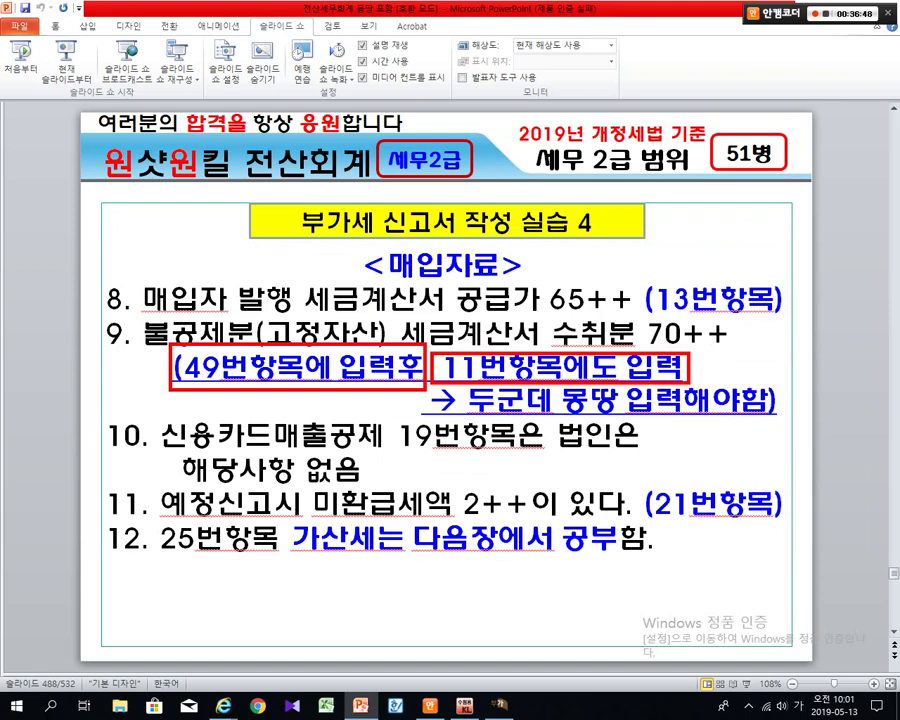
key("Escape")
- Return to the VAT return and examine item 11, 고정자산매입, framing its row and pointing an arrow at it
key("alt+Tab")
key("ctrl+1")
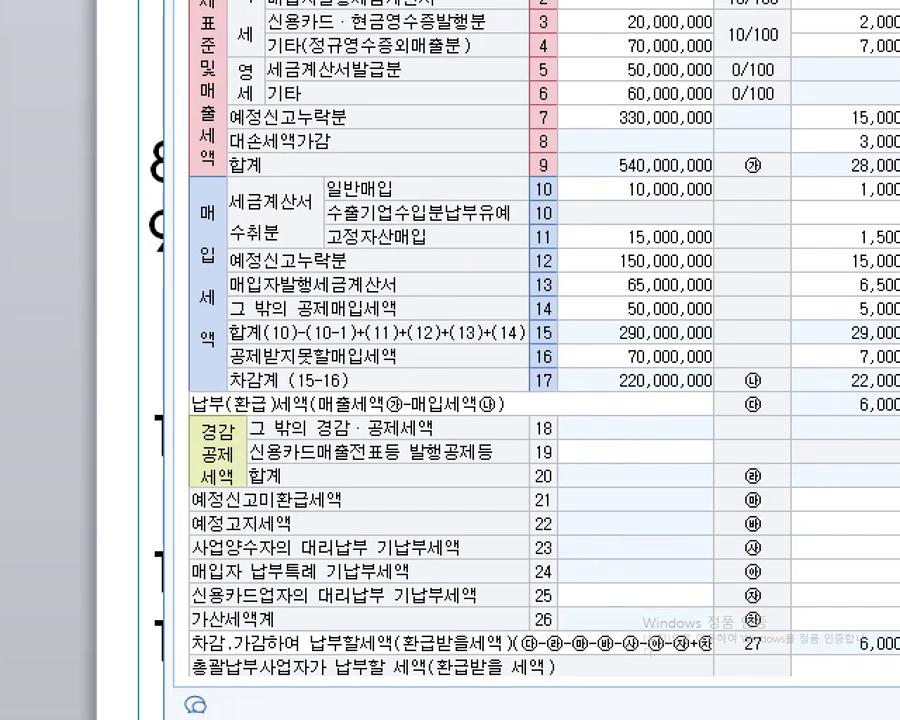
mouse_move(119, 198)
left_mouse_down()
mouse_move(390, 203)
mouse_move(767, 234)
left_mouse_up()
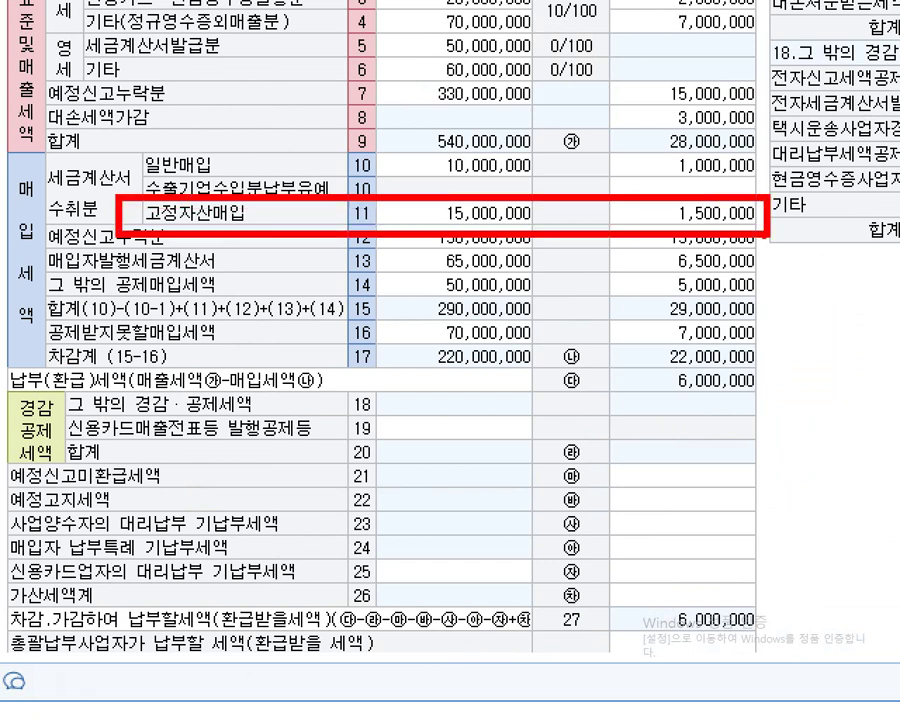
left_click_drag(843, 370, 767, 240)
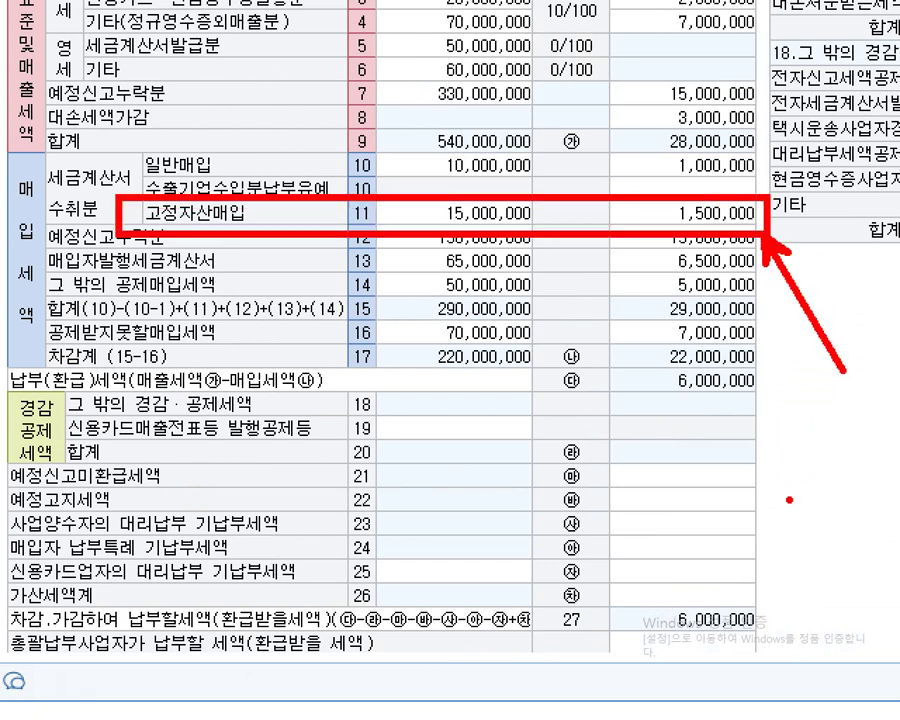
key("Escape")
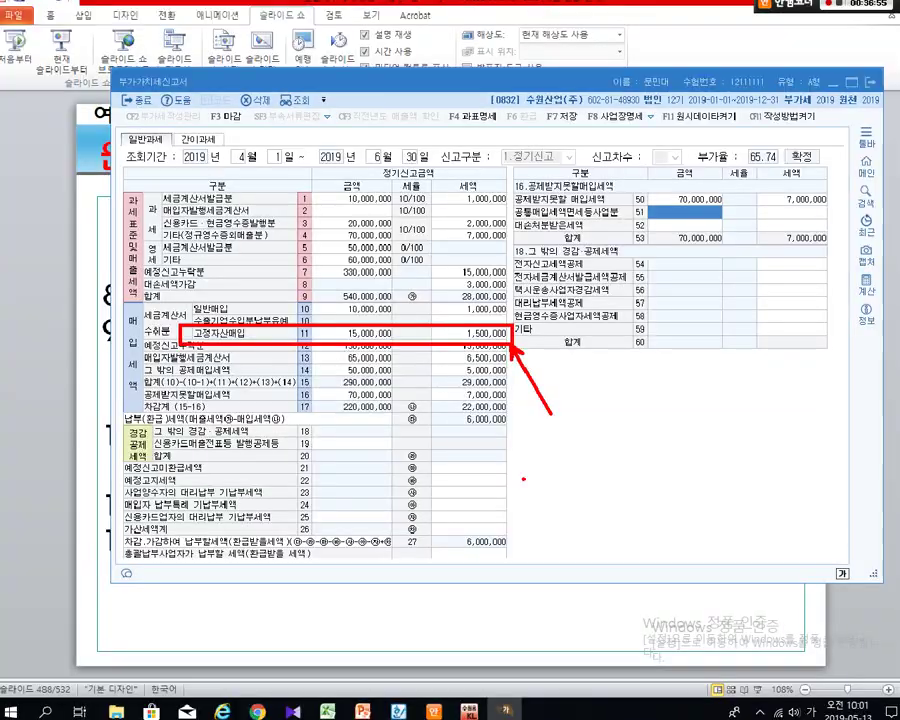
- Set item 11, 고정자산매입, to an amount of 85,000,000 and a tax of 8,500,000
left_click(333, 336)
type("85000")
key("Return")
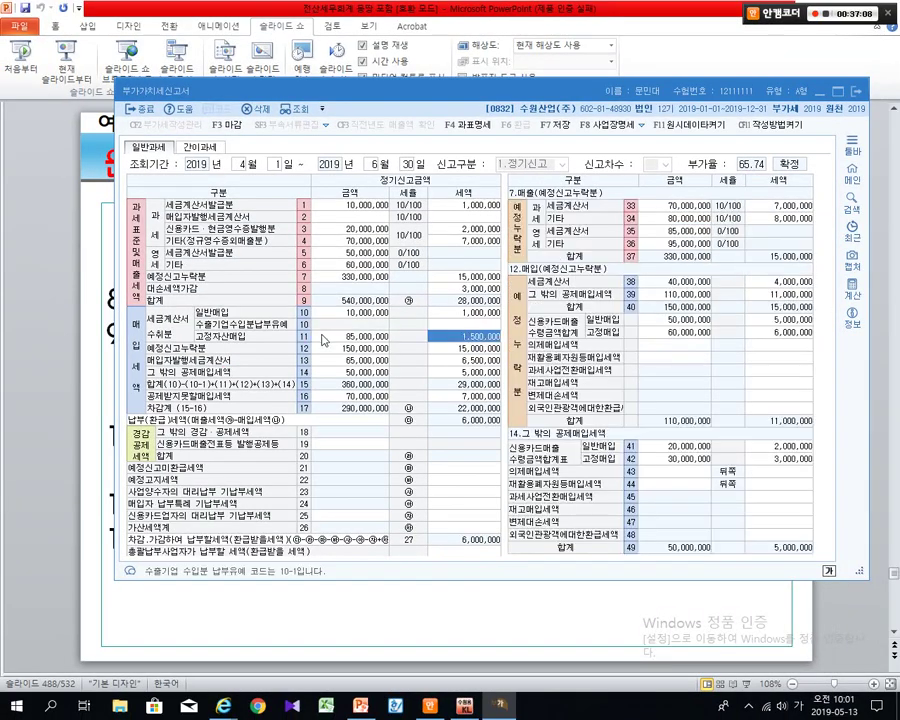
type("8500000")
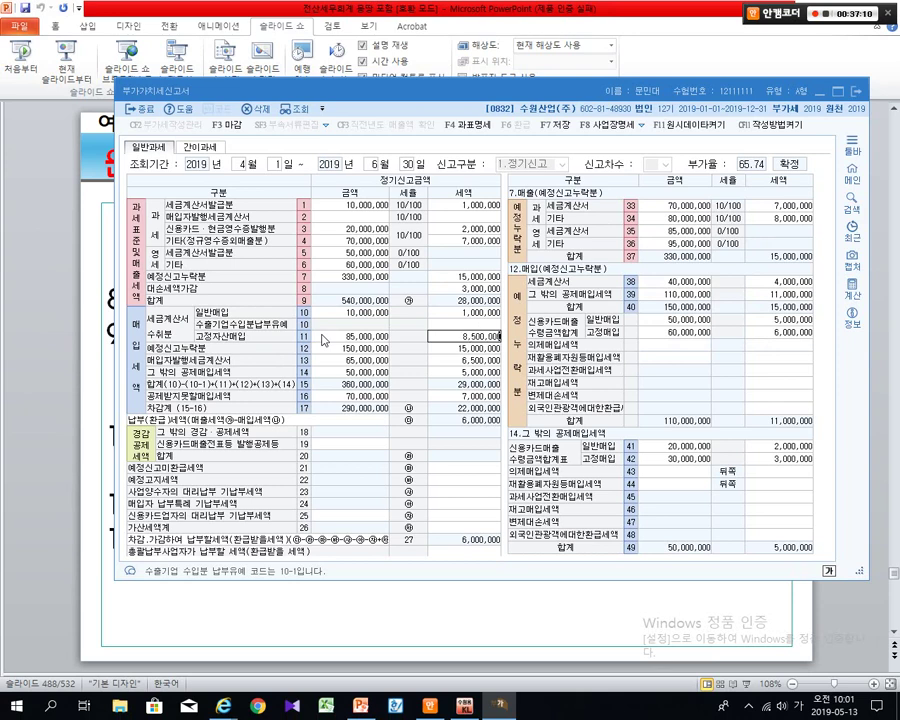
key("Return")
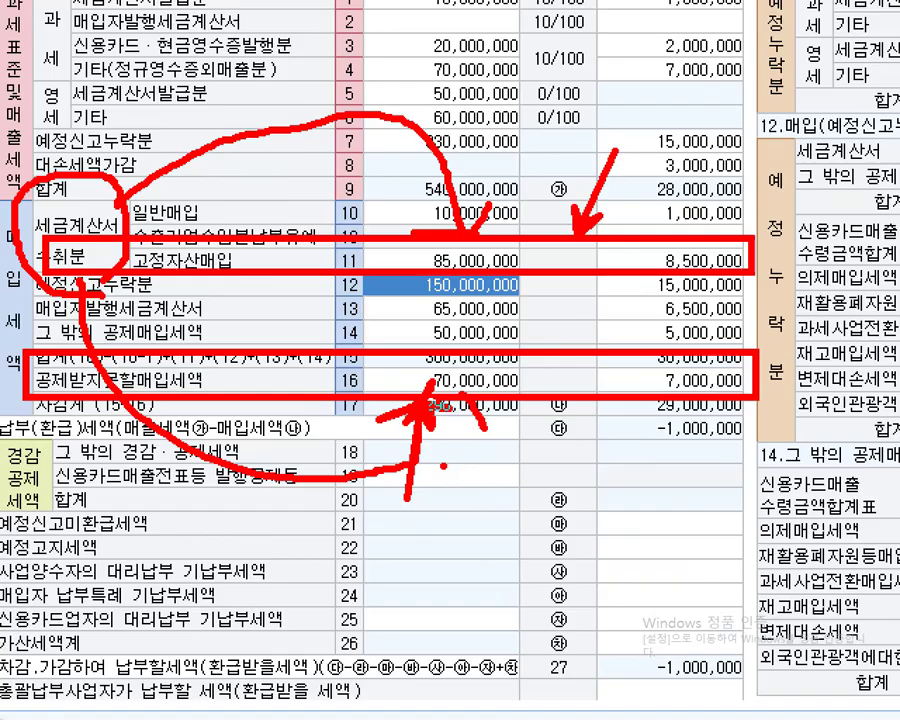
key("Escape")
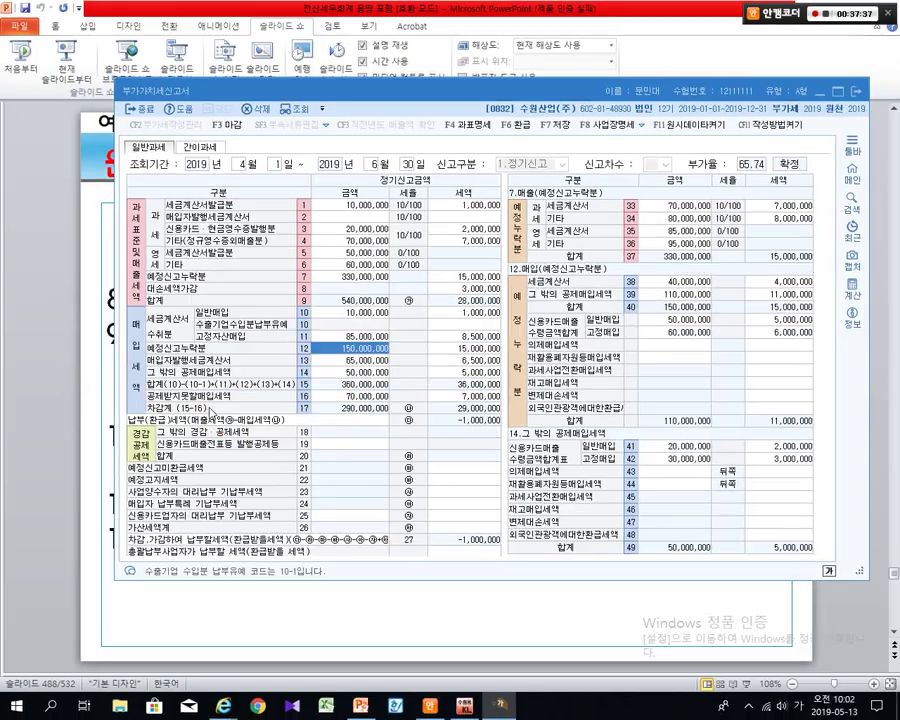
- Read line 10 on the slide about 신용카드매출공제 and item 19, underlining its first row of text
left_click(88, 440)
left_click_drag(188, 436, 353, 443)
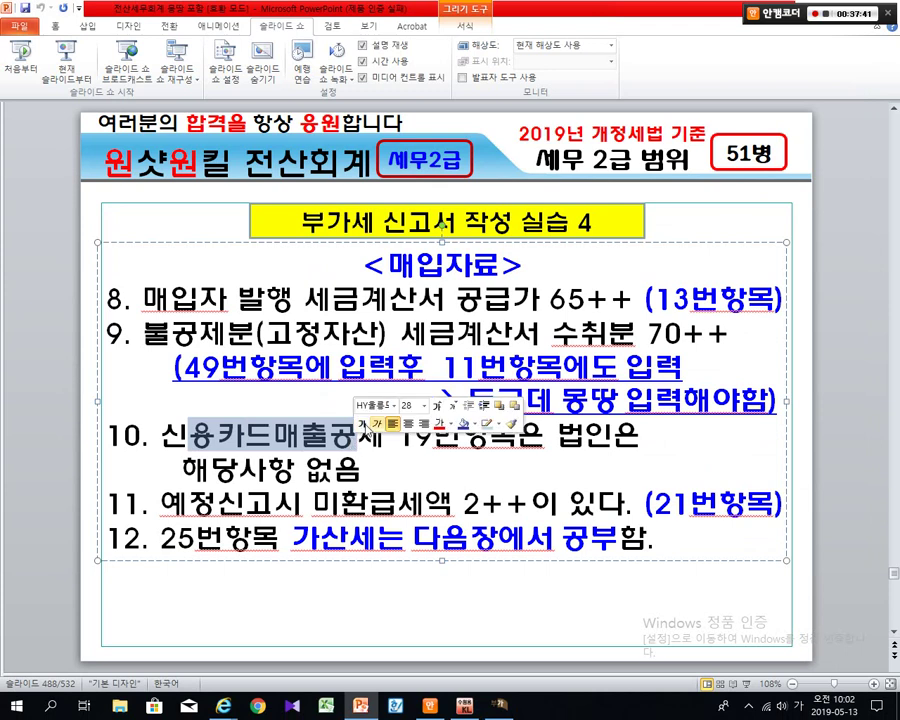
left_click(416, 437)
key("Down")
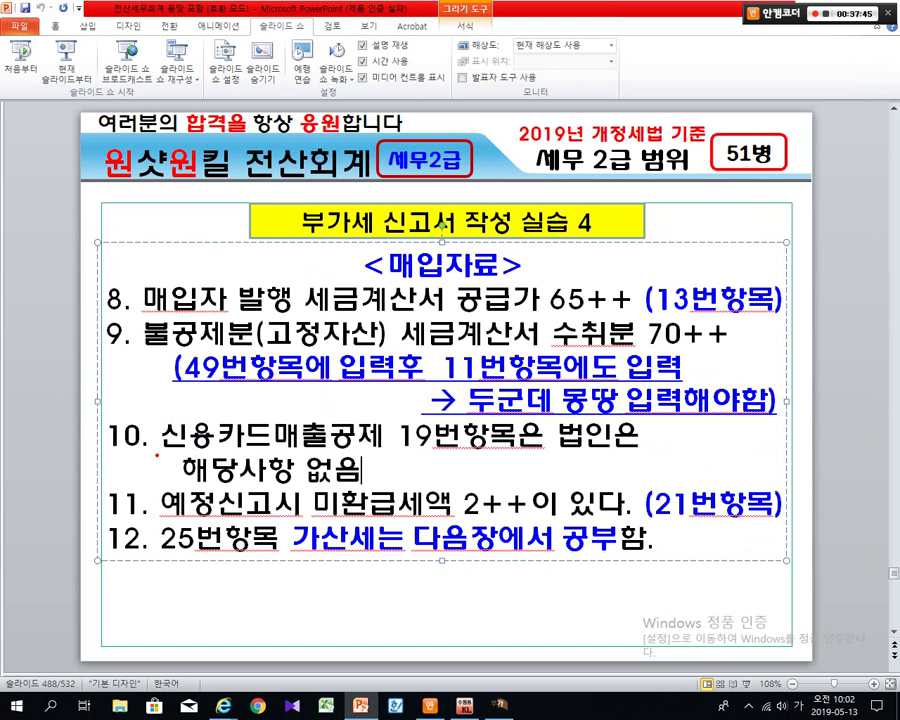
left_click_drag(159, 457, 618, 457)
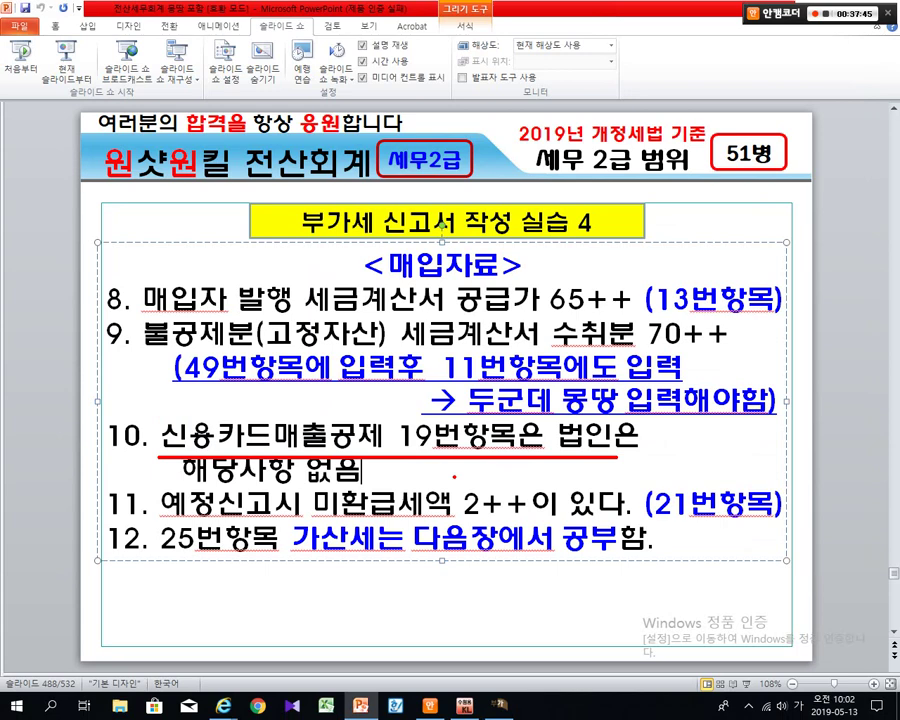
- Examine item 19, 신용카드매출전표등 발행공제등, in the VAT return, framing its row, circling its amount cell and crossing out its number and tax cell
key("alt+Tab")
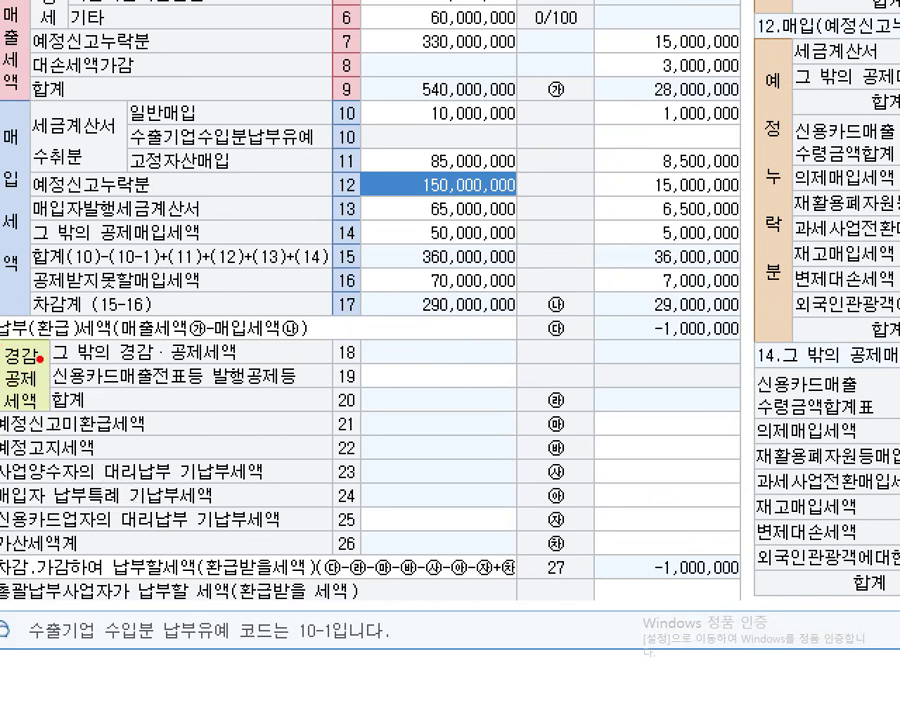
left_click_drag(39, 358, 201, 362)
mouse_move(40, 364)
left_mouse_down()
mouse_move(337, 385)
mouse_move(733, 396)
left_mouse_up()
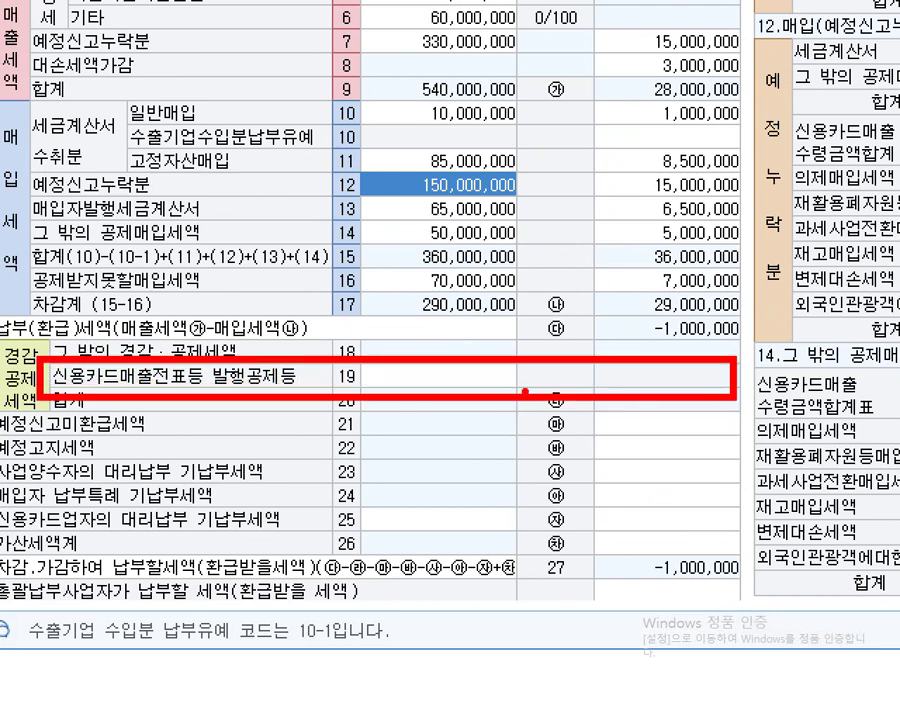
mouse_move(525, 391)
left_mouse_down()
mouse_move(503, 348)
mouse_move(519, 128)
left_mouse_up()
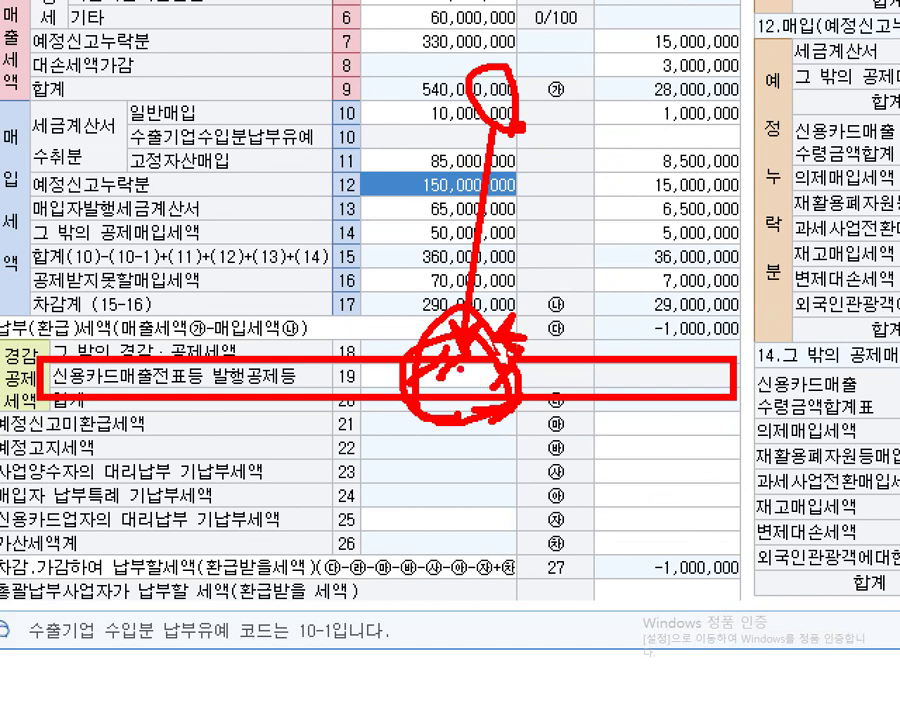
left_click_drag(323, 349, 363, 393)
left_click_drag(368, 354, 332, 410)
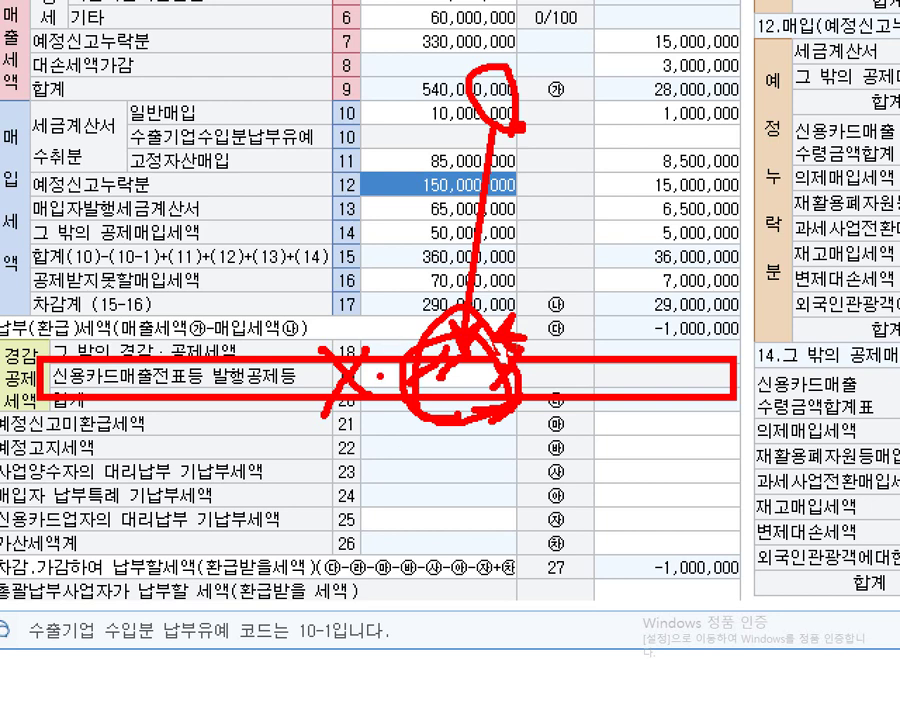
mouse_move(398, 370)
left_mouse_down()
mouse_move(383, 407)
mouse_move(438, 440)
left_mouse_up()
mouse_move(706, 364)
left_mouse_down()
mouse_move(654, 397)
mouse_move(704, 429)
left_mouse_up()
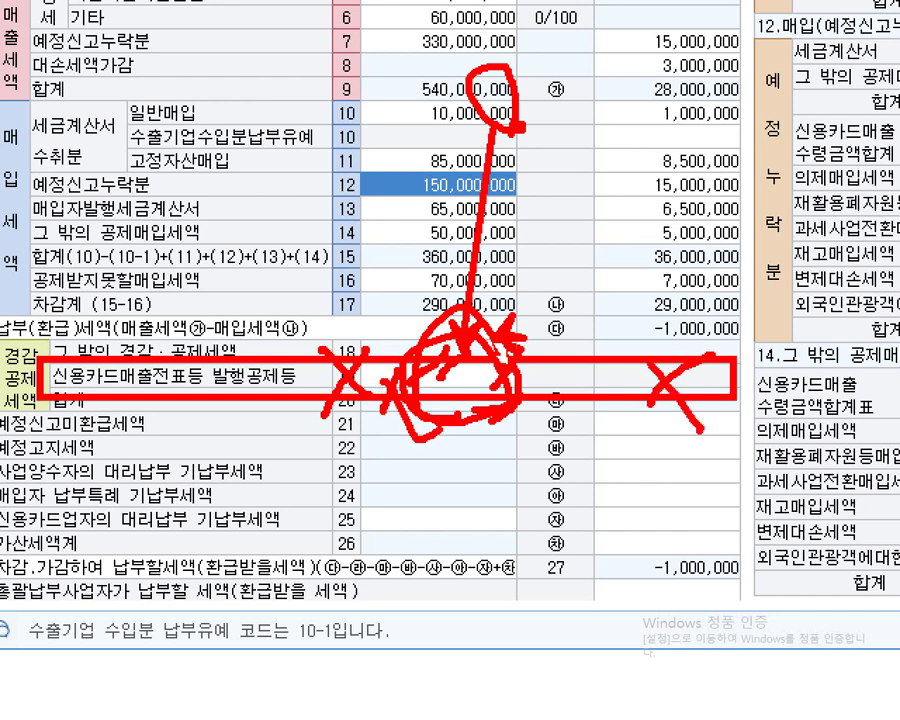
key("Escape")
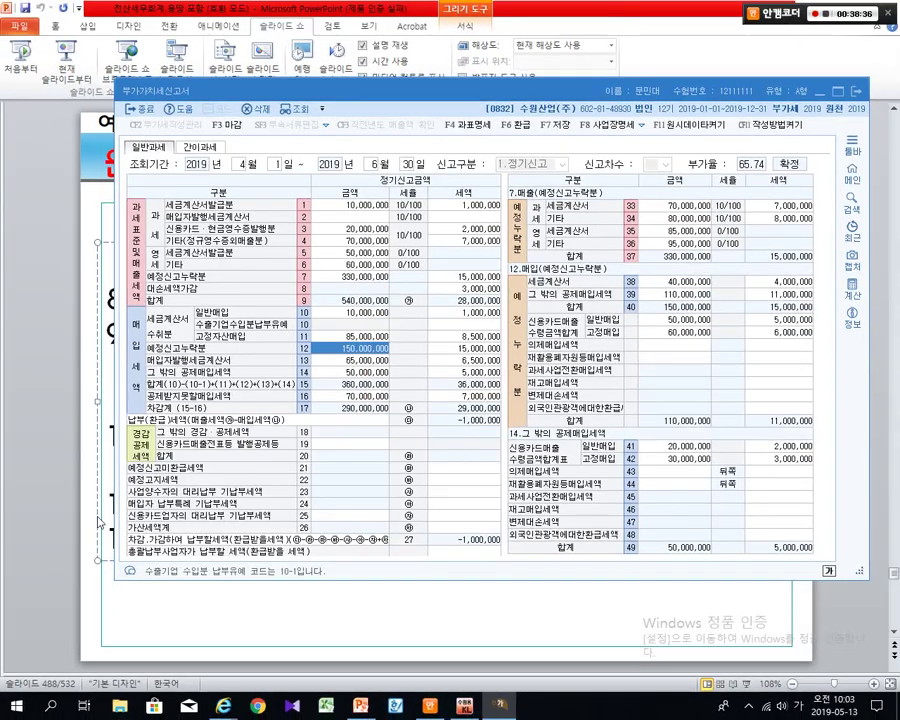
- Review line 10 on the slide again, underlining 신용카드매출공제, 19번항목 and 해당사항 없음 and framing 법인은
left_click(80, 477)
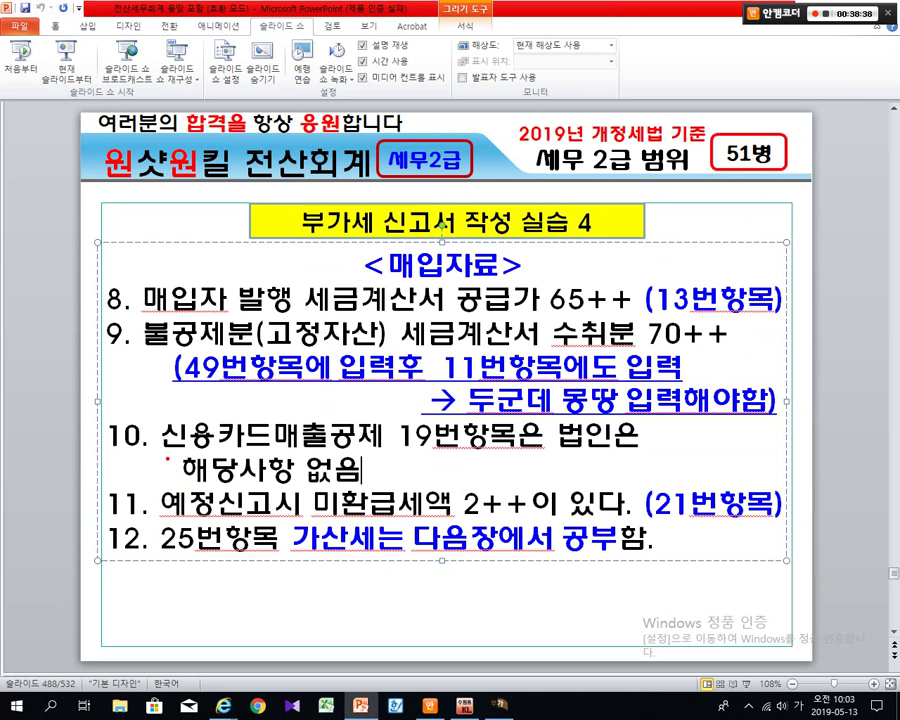
mouse_move(164, 455)
left_mouse_down()
mouse_move(505, 455)
mouse_move(627, 468)
left_mouse_up()
left_click_drag(186, 489, 341, 490)
mouse_move(549, 408)
left_mouse_down()
mouse_move(649, 460)
mouse_move(549, 410)
left_mouse_up()
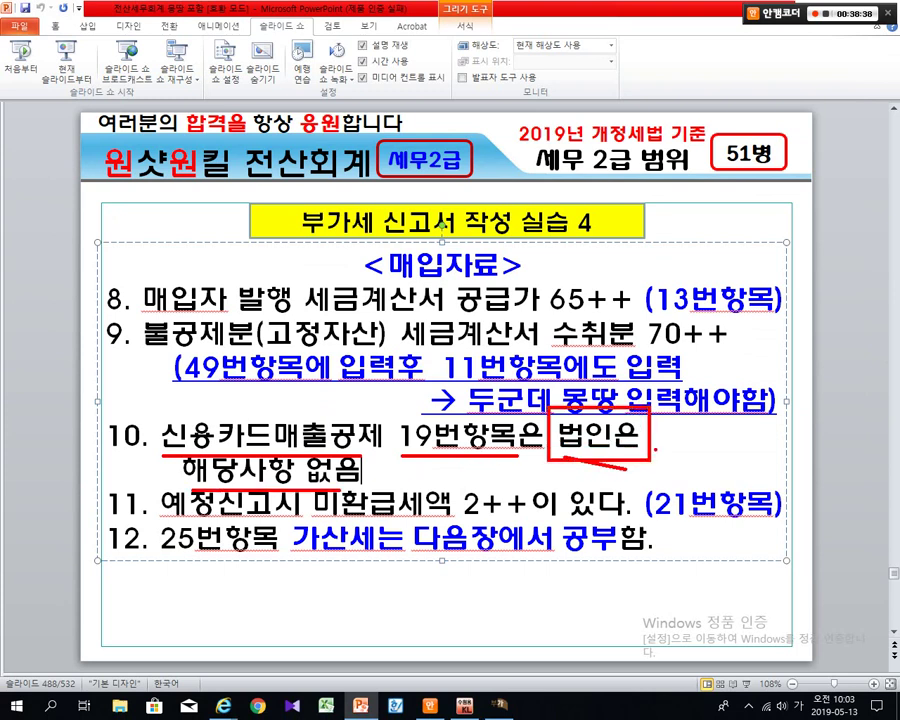
left_click_drag(655, 440, 707, 457)
mouse_move(428, 428)
left_mouse_down()
mouse_move(448, 452)
mouse_move(428, 461)
left_mouse_up()
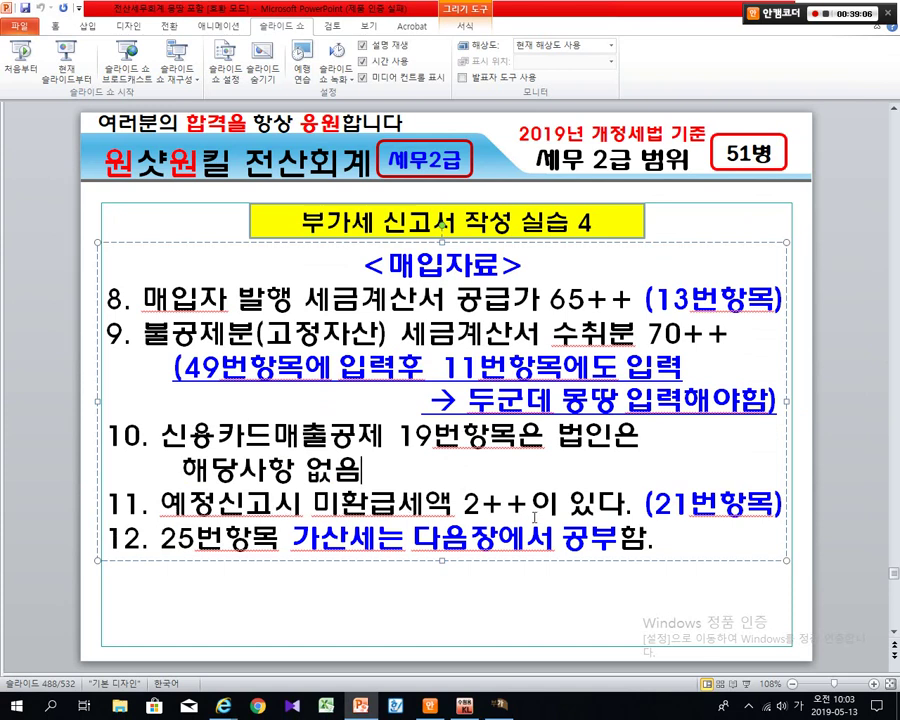
- Switch to the VAT return, mark the row of item 21, 예정신고미환급세액, and set its tax to 2,000,000
key("alt+Tab")
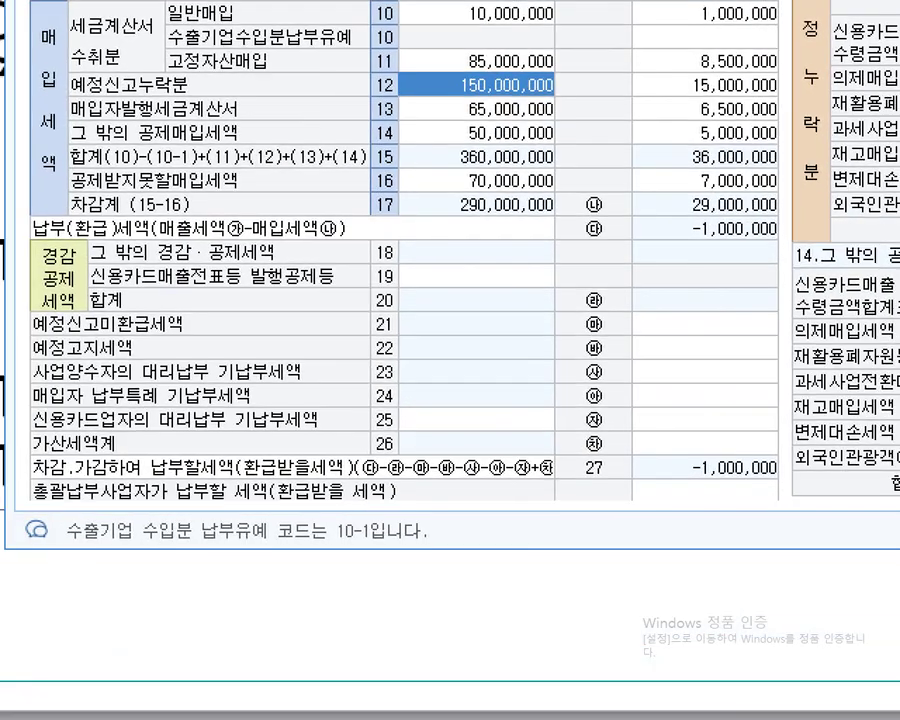
mouse_move(26, 304)
left_mouse_down()
mouse_move(296, 340)
mouse_move(797, 347)
left_mouse_up()
left_click_drag(700, 296, 758, 266)
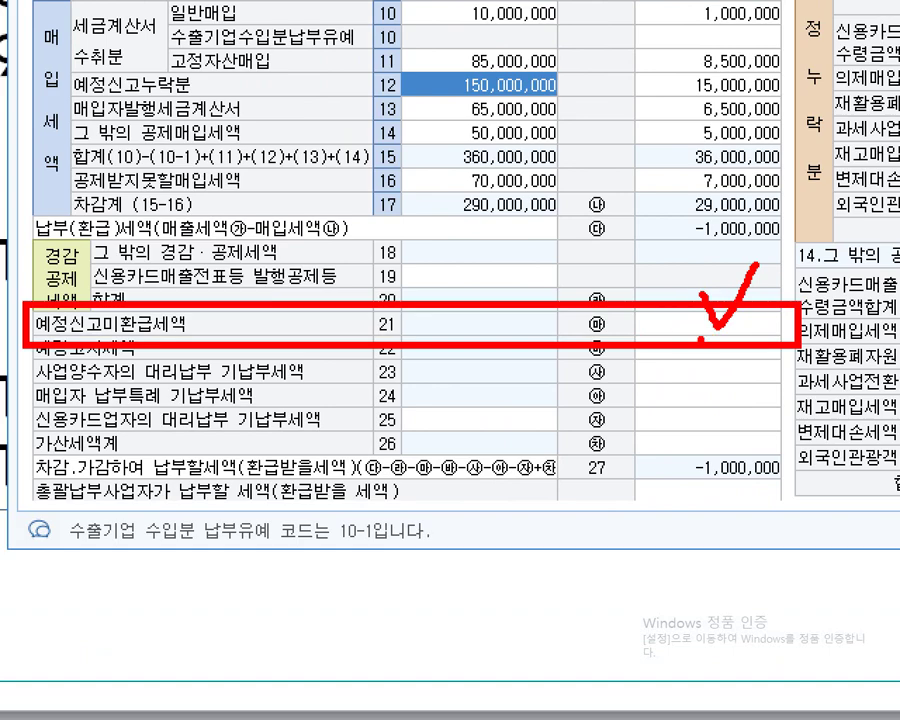
key("Escape")
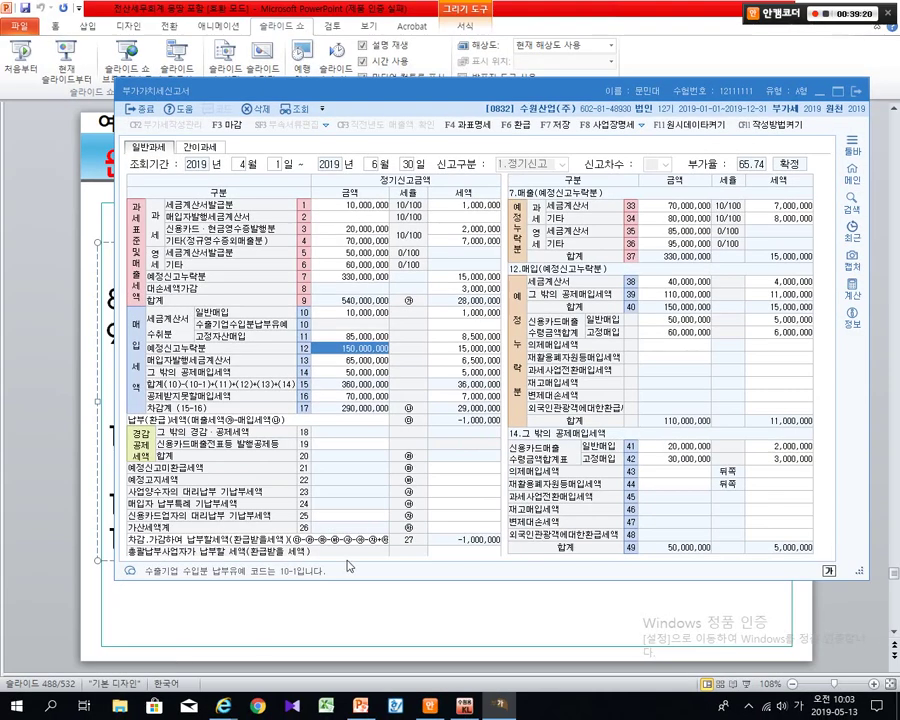
left_click(426, 462)
type("2000000")
key("Return")
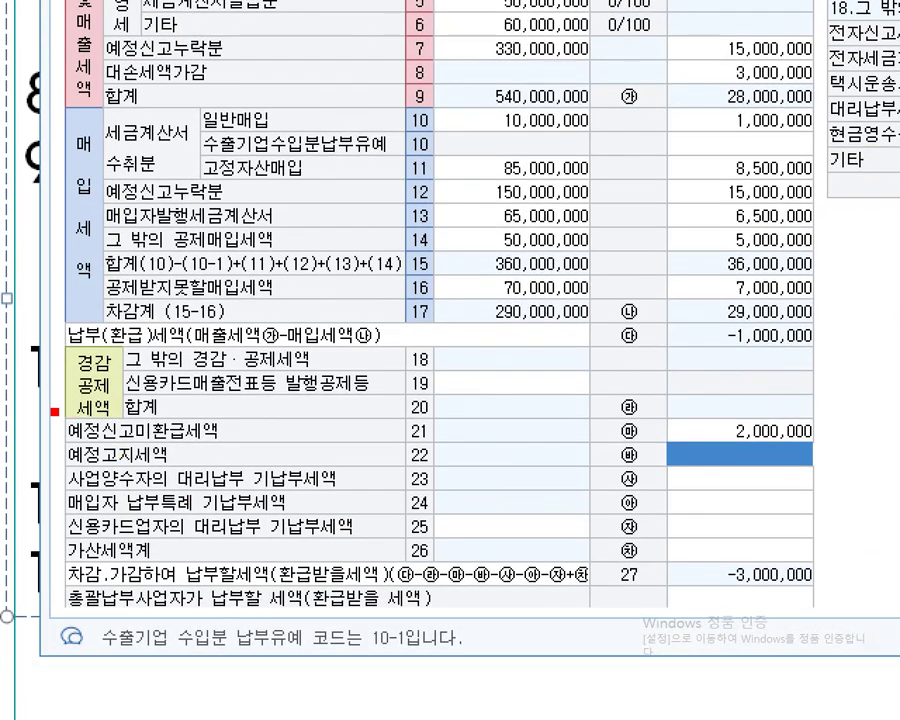
- Review item 21, framing and ticking its row, then circle the purchase amounts and taxes and link them with an arrow
left_click_drag(54, 413, 840, 460)
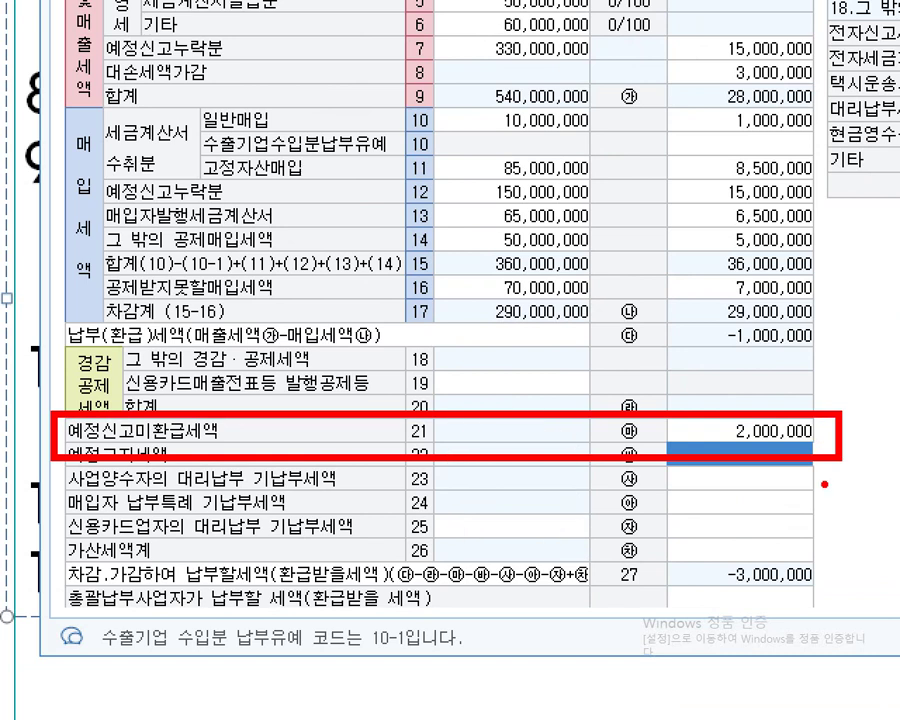
mouse_move(668, 402)
left_mouse_down()
mouse_move(688, 422)
mouse_move(735, 365)
left_mouse_up()
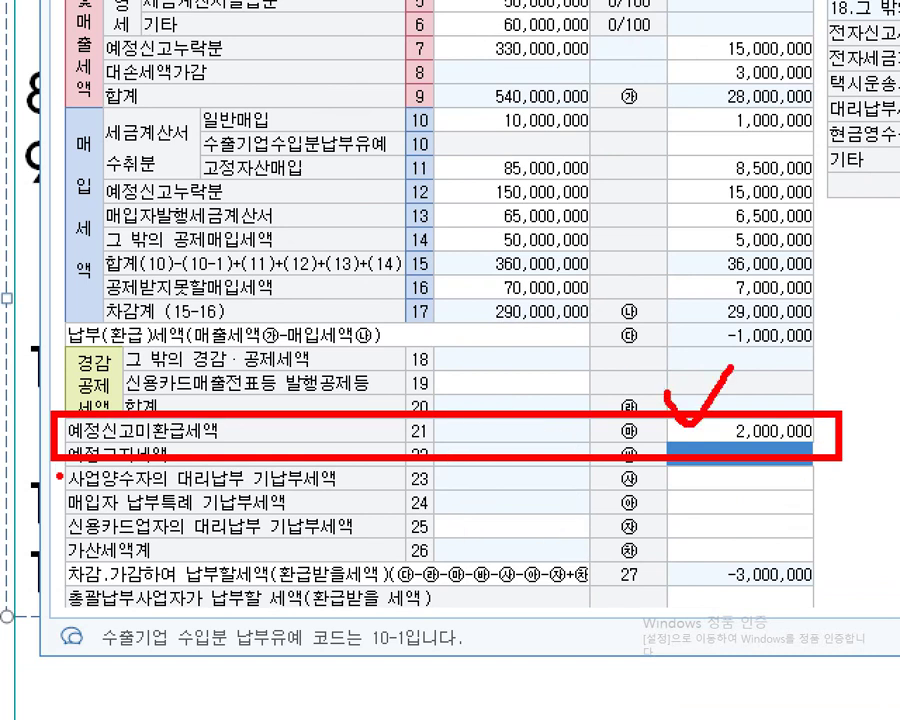
mouse_move(131, 451)
left_mouse_down()
mouse_move(125, 398)
mouse_move(152, 428)
left_mouse_up()
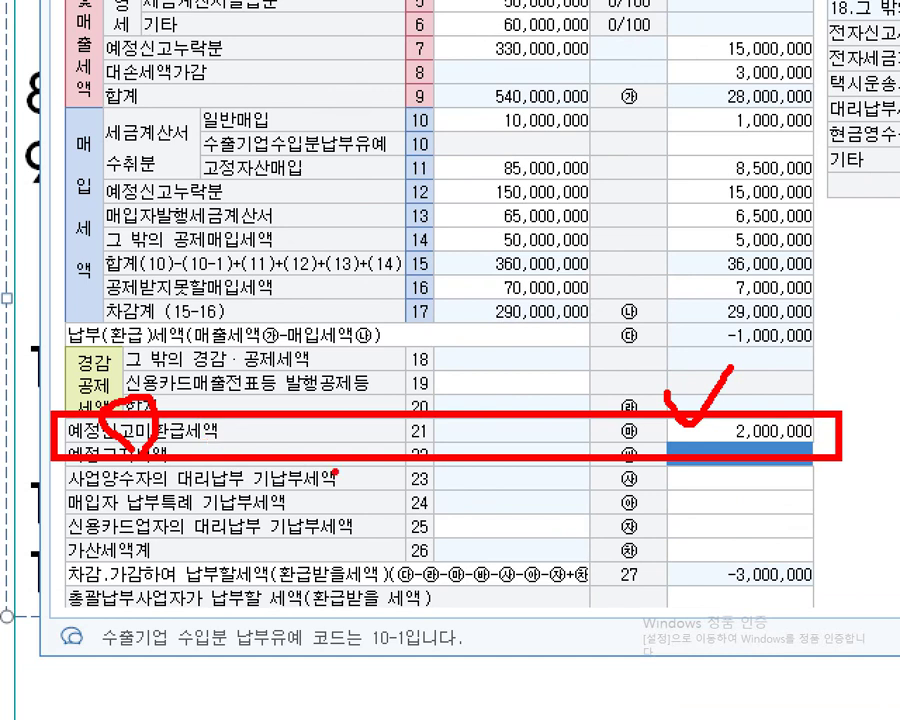
mouse_move(533, 112)
left_mouse_down()
mouse_move(548, 300)
mouse_move(570, 290)
left_mouse_up()
left_click_drag(745, 84, 778, 338)
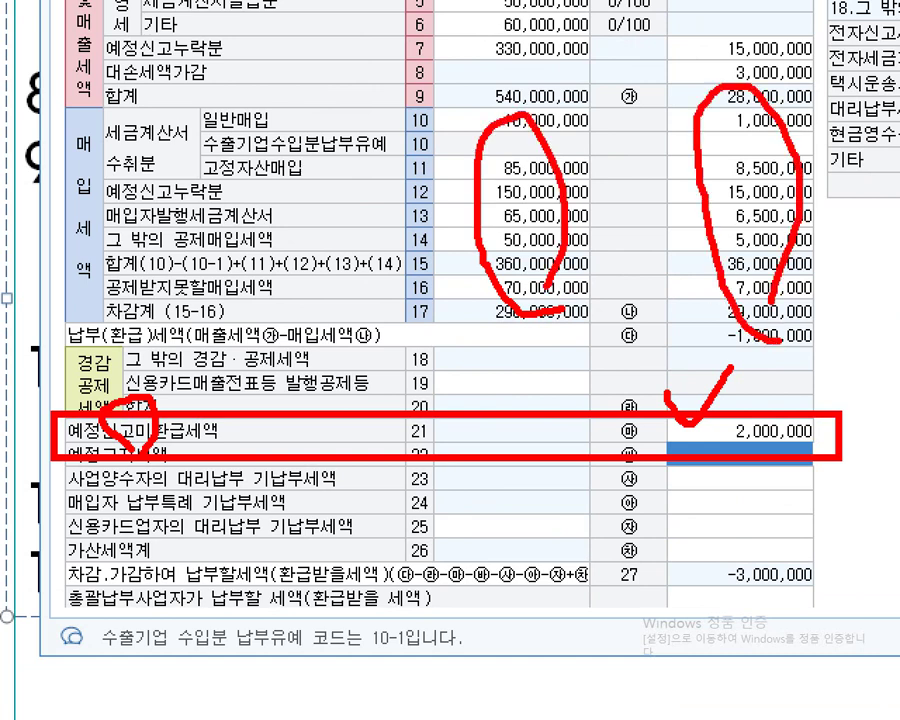
left_click_drag(543, 174, 700, 138)
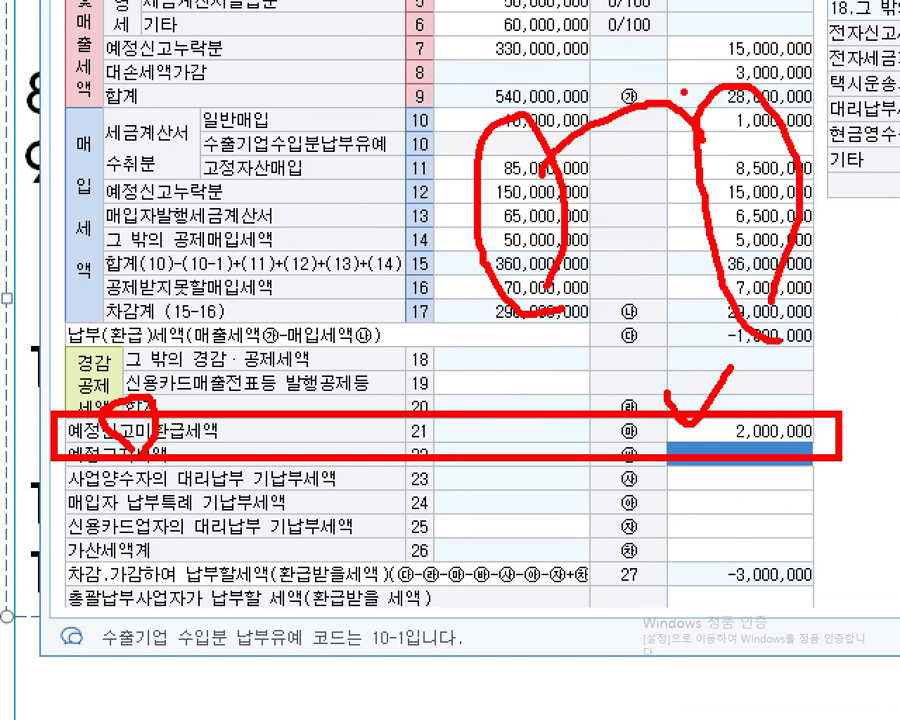
left_click_drag(685, 93, 687, 149)
key("Escape")
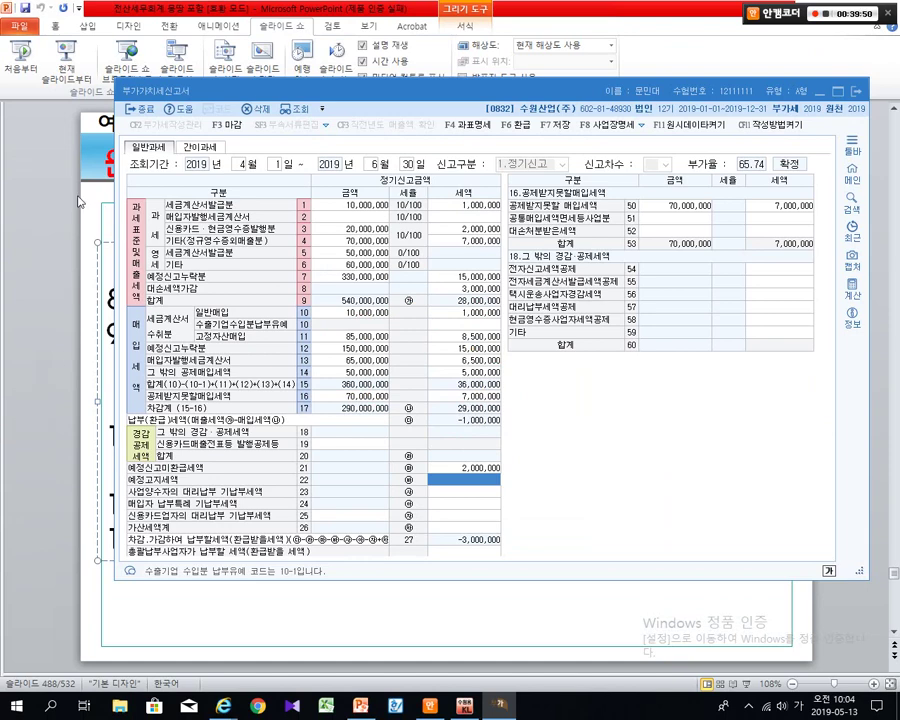
- Read line 12 on the slide about 25번항목 and 가산세, and glance at the following slide, 부가세 가산세 계산
left_click(58, 143)
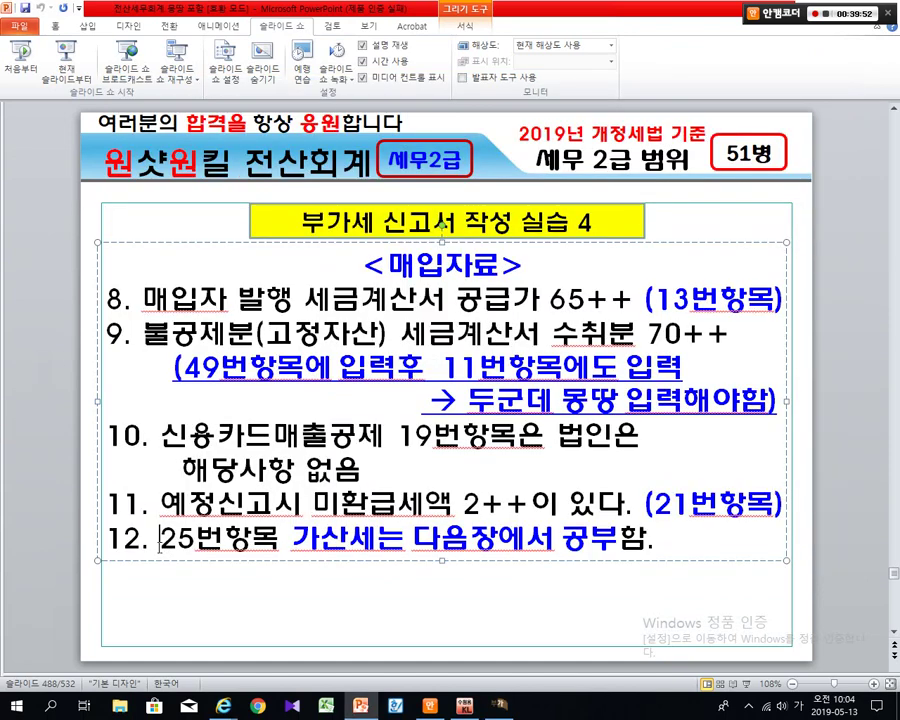
left_click(192, 543)
left_click_drag(276, 542, 291, 542)
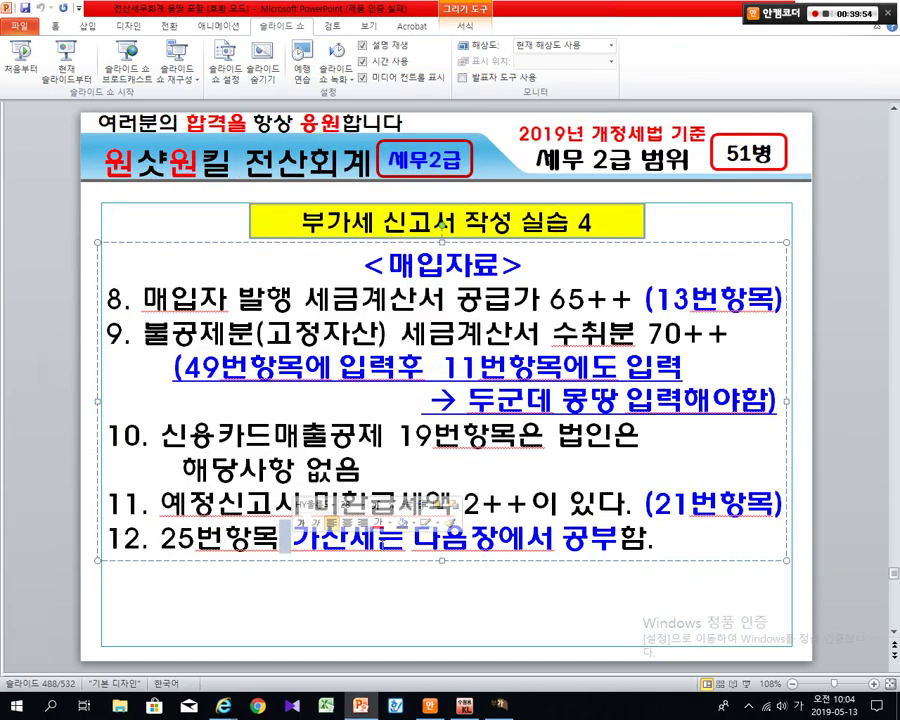
left_click(534, 546)
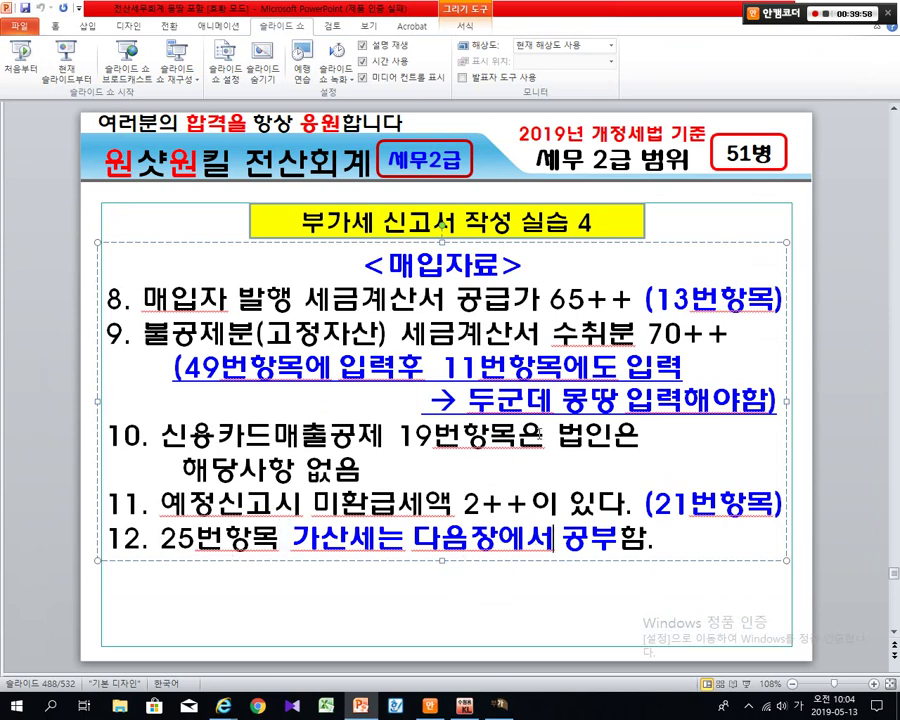
scroll(540, 432, "down", 1)
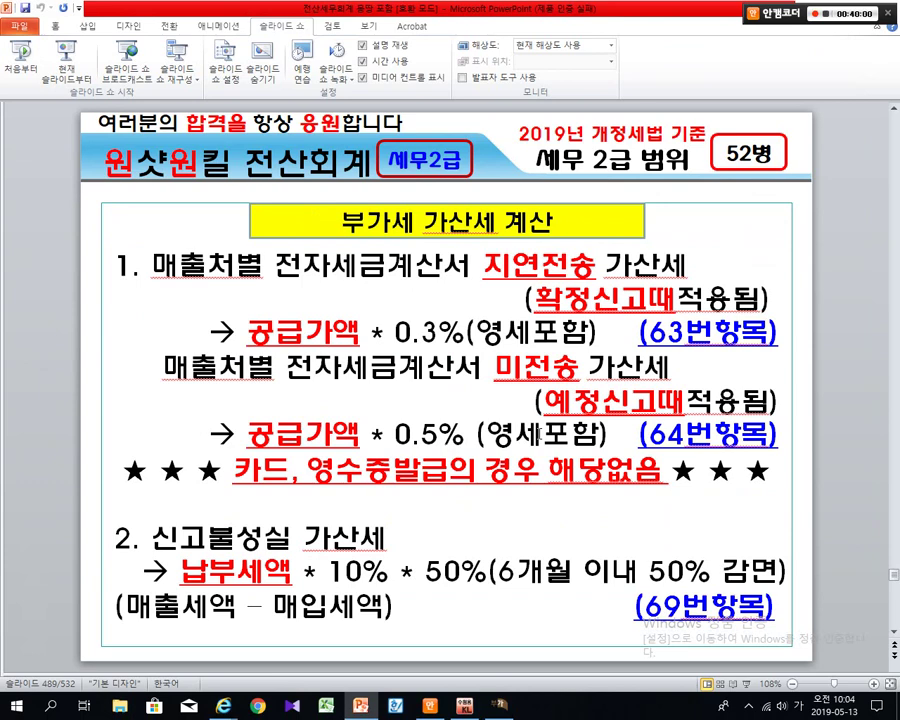
scroll(540, 433, "up", 1)
- Review the main VAT return table, framing sales items 1 to 7, purchase items 10 to 13 and deduction items 18 and 19
key("alt+Tab")
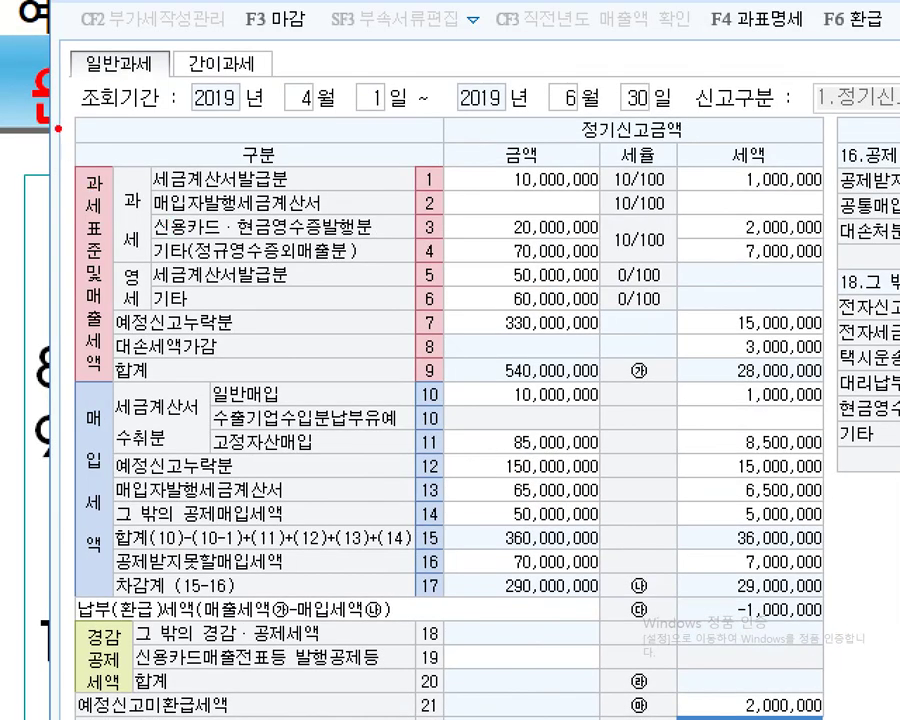
mouse_move(58, 128)
left_mouse_down()
mouse_move(594, 246)
mouse_move(838, 342)
left_mouse_up()
mouse_move(67, 373)
left_mouse_down()
mouse_move(618, 482)
mouse_move(852, 498)
mouse_move(857, 507)
left_mouse_up()
mouse_move(63, 604)
left_mouse_down()
mouse_move(781, 663)
mouse_move(800, 673)
left_mouse_up()
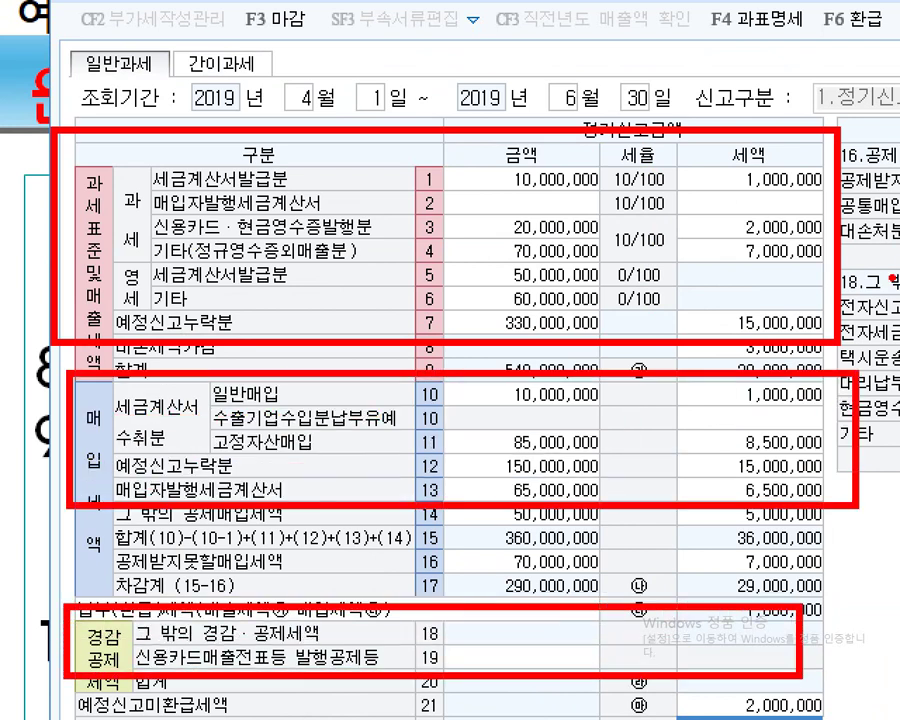
key("Escape")
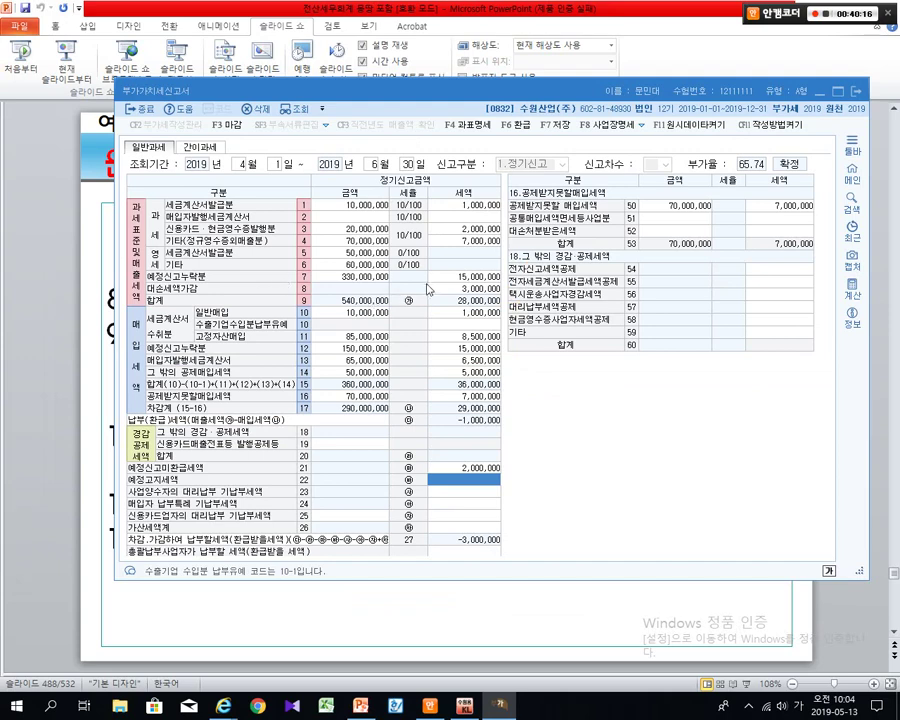
- Show the detail tables from item 8 and frame the omitted sales, omitted purchases and 그 밖의 공제매입세액 sections
left_click(460, 288)
key("ctrl+1")
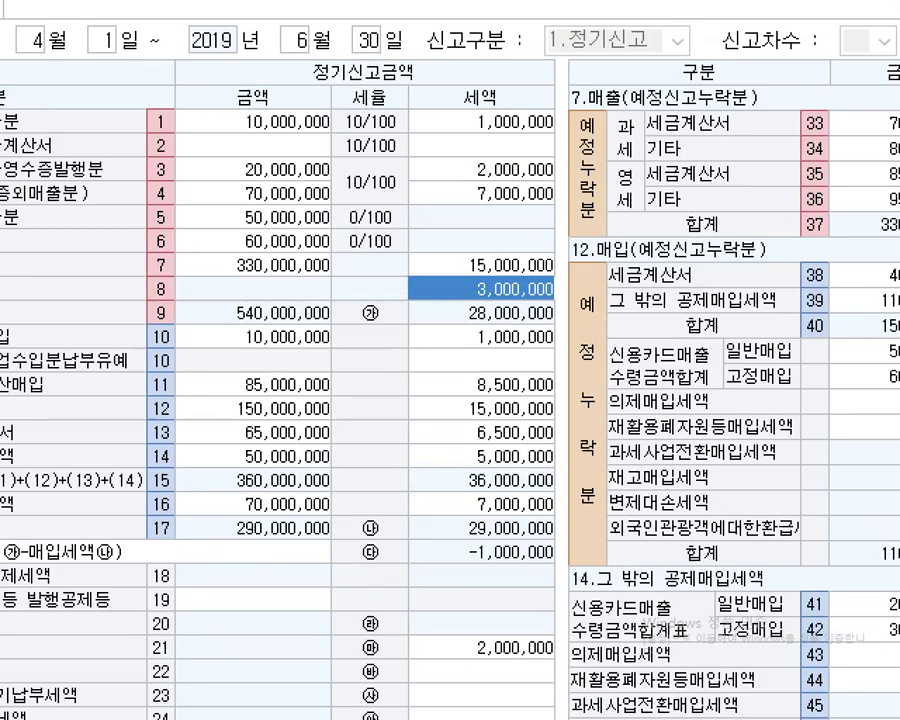
left_click(518, 161)
mouse_move(191, 72)
left_mouse_down()
mouse_move(820, 174)
mouse_move(833, 228)
left_mouse_up()
mouse_move(174, 246)
left_mouse_down()
mouse_move(838, 322)
mouse_move(838, 535)
left_mouse_up()
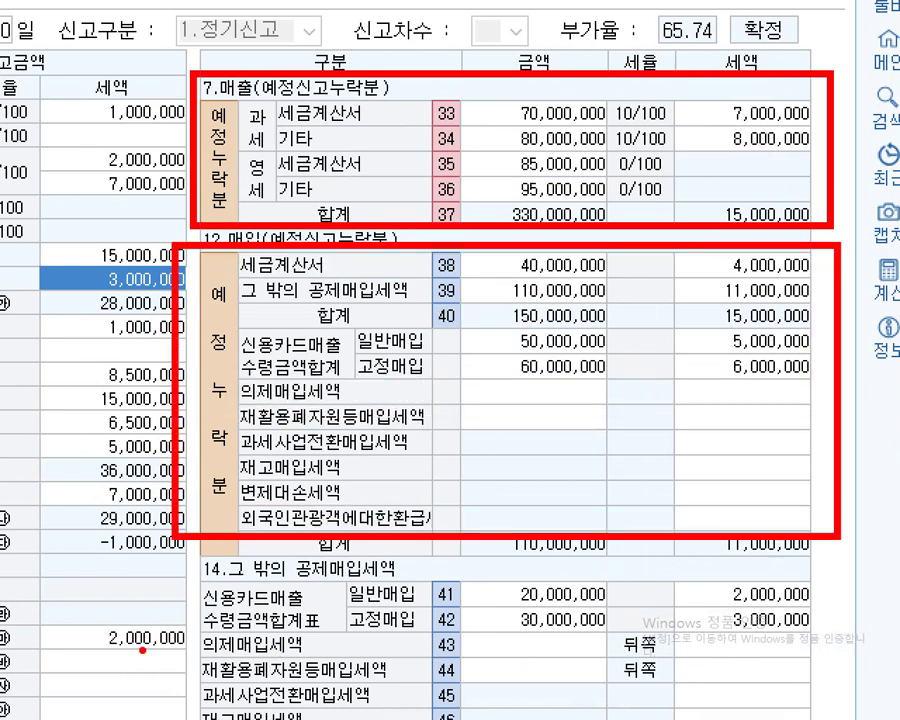
mouse_move(163, 561)
left_mouse_down()
mouse_move(683, 613)
mouse_move(853, 683)
left_mouse_up()
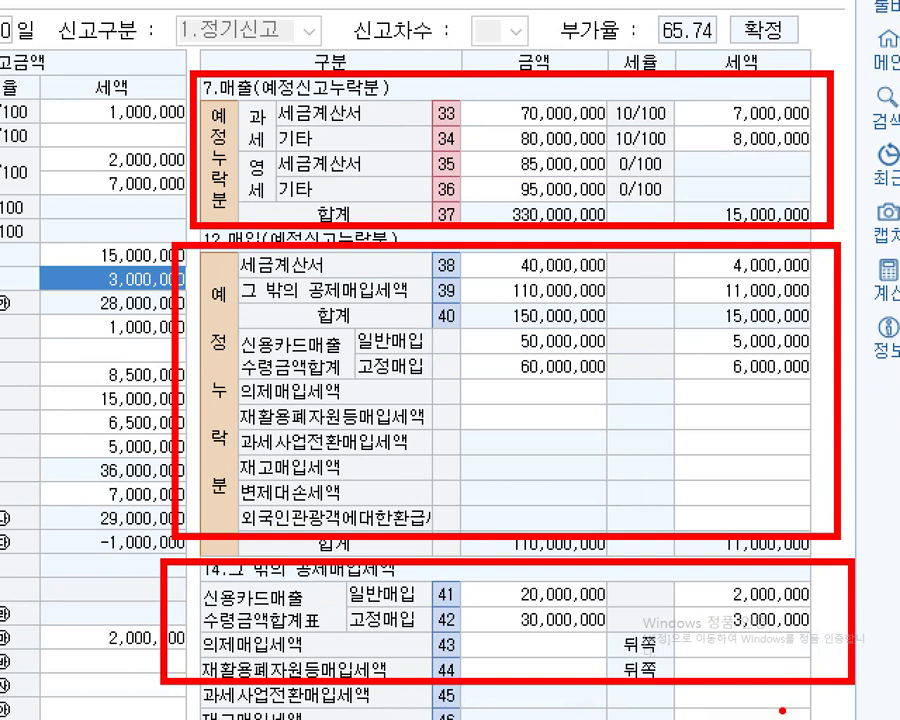
key("Escape")
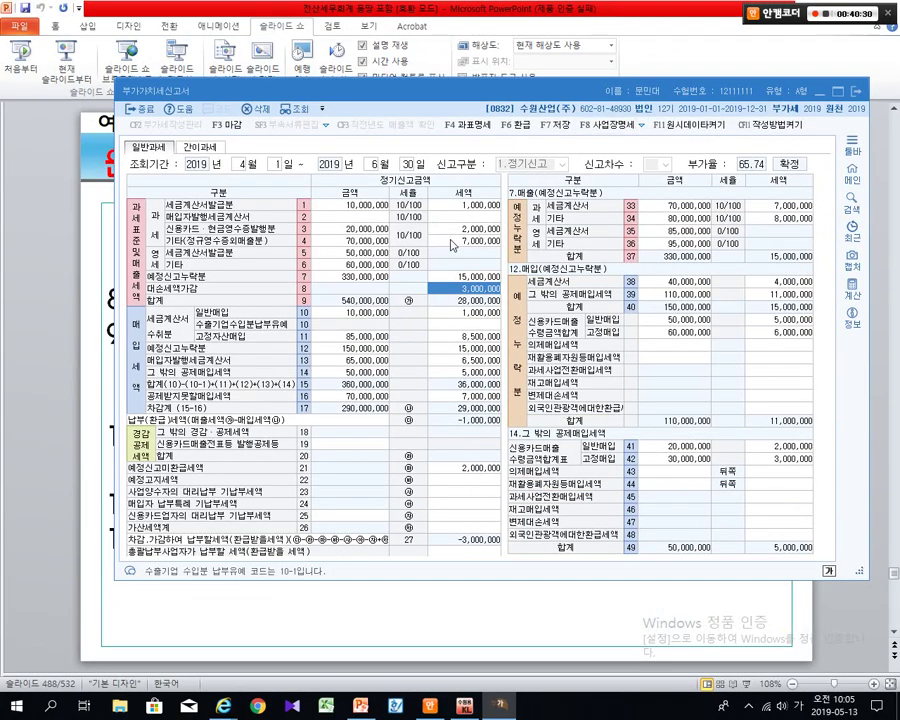